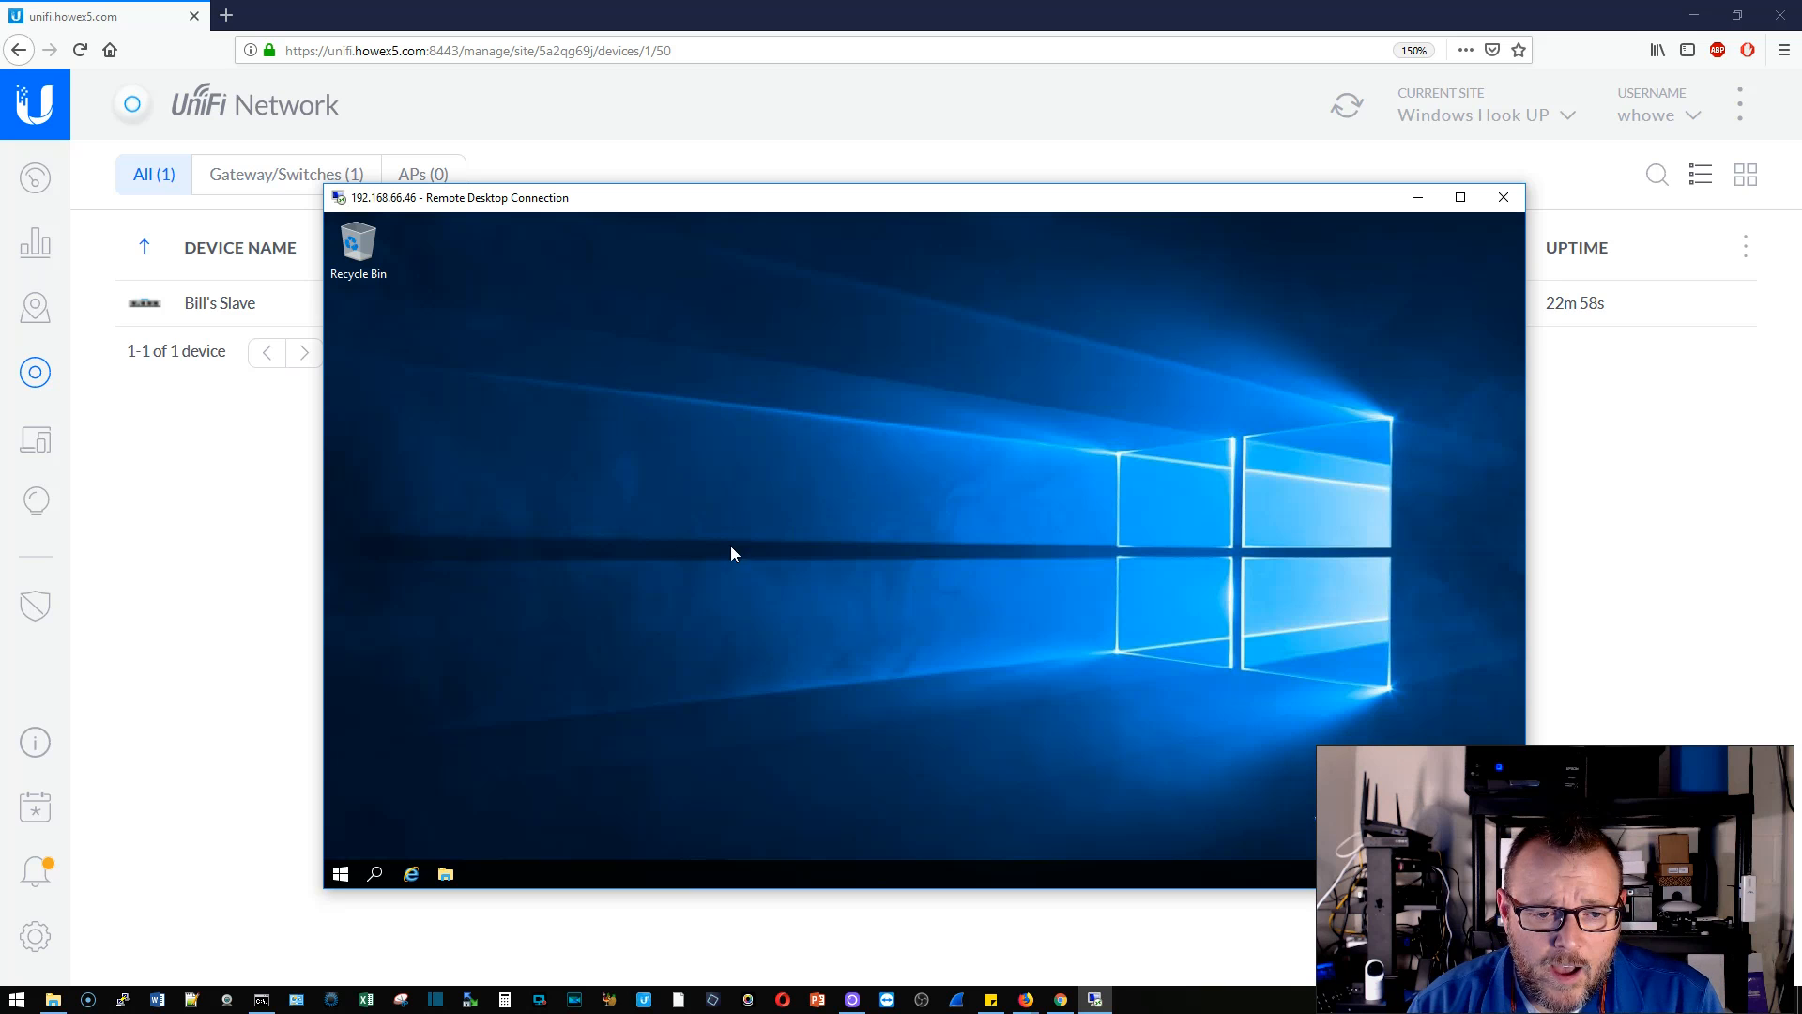
# - Check the gateway's IP in Firefox, then return to the server session showing Network Policy Server
pyautogui.click(285, 594)
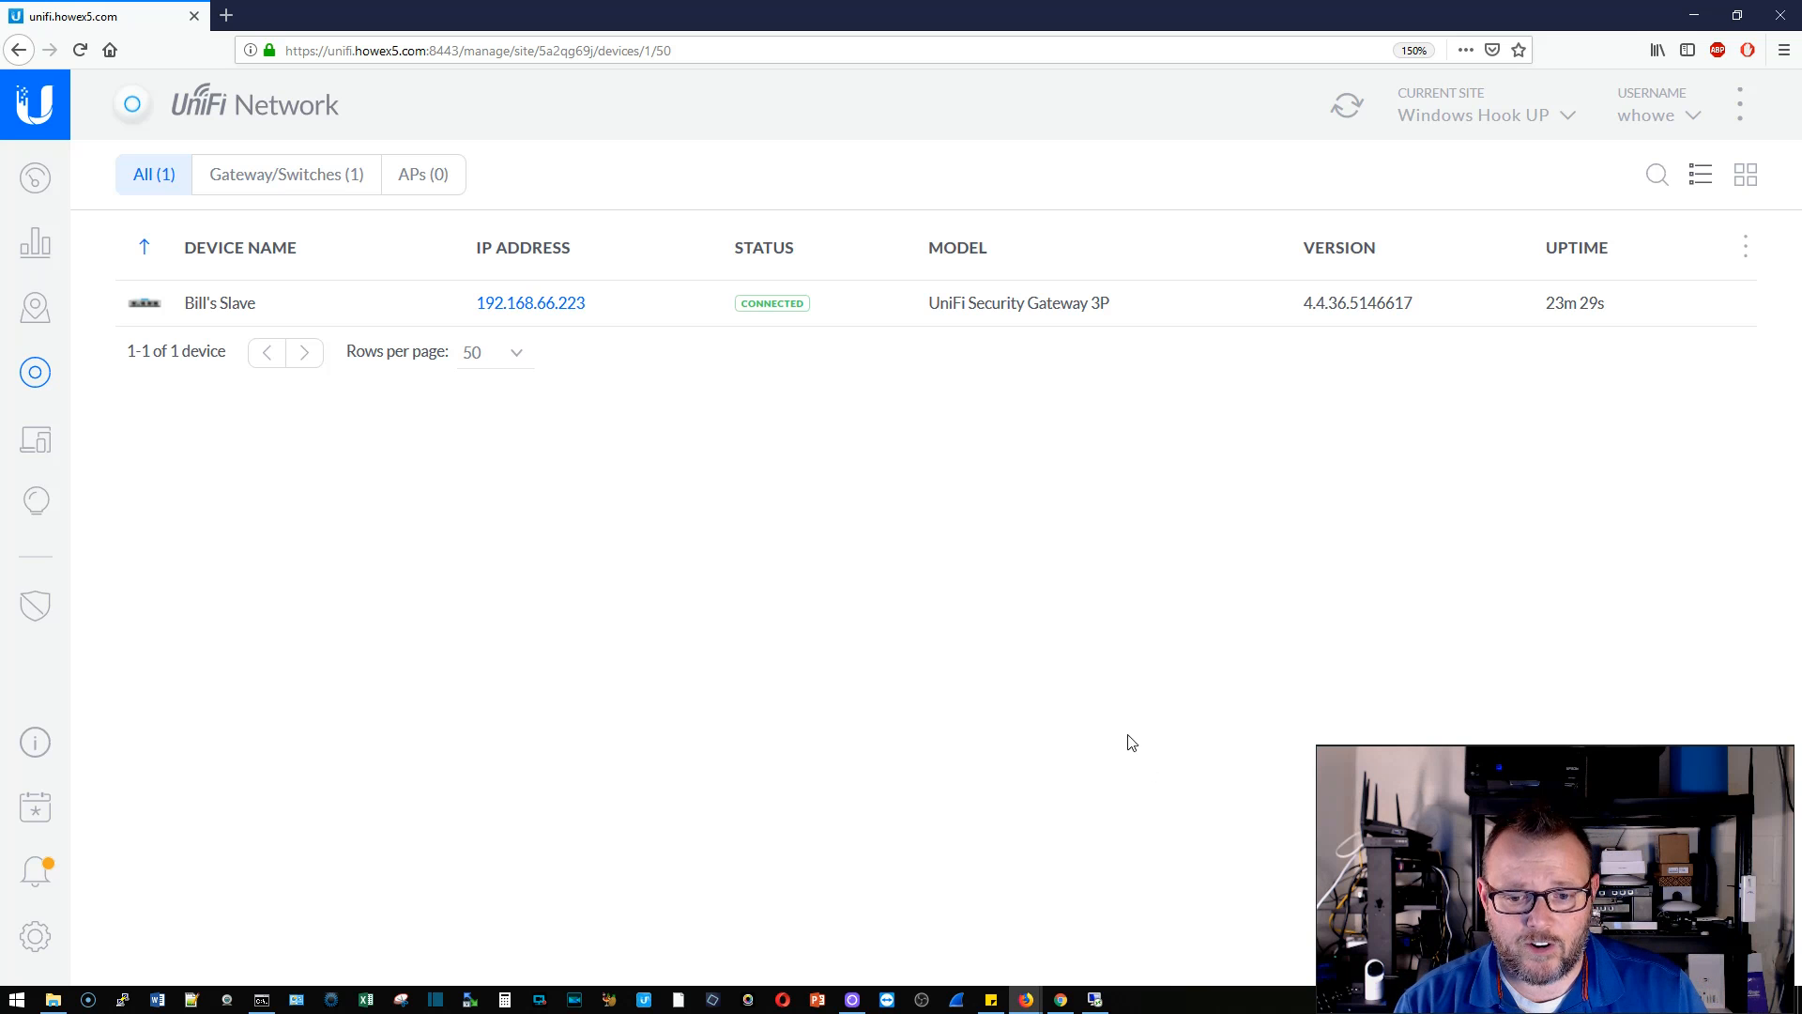
pyautogui.click(1094, 999)
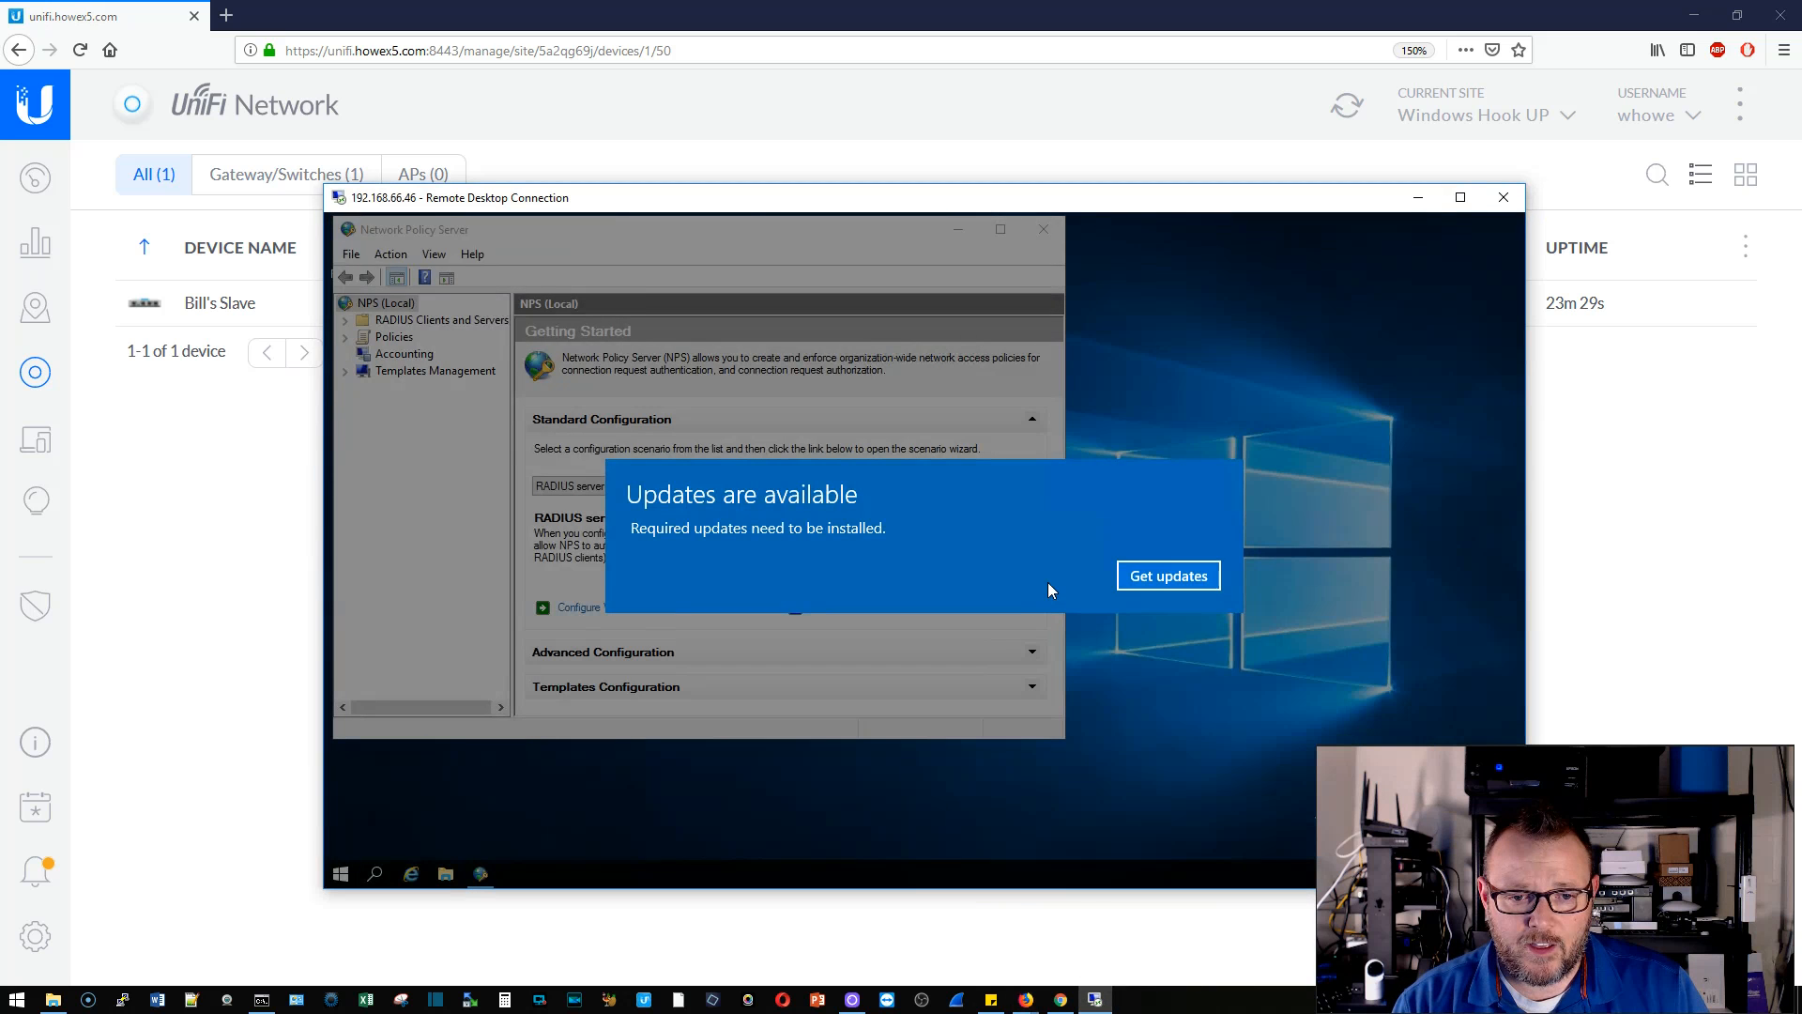
# - Dismiss the updates notification and maximize the Network Policy Server console
pyautogui.click(1168, 575)
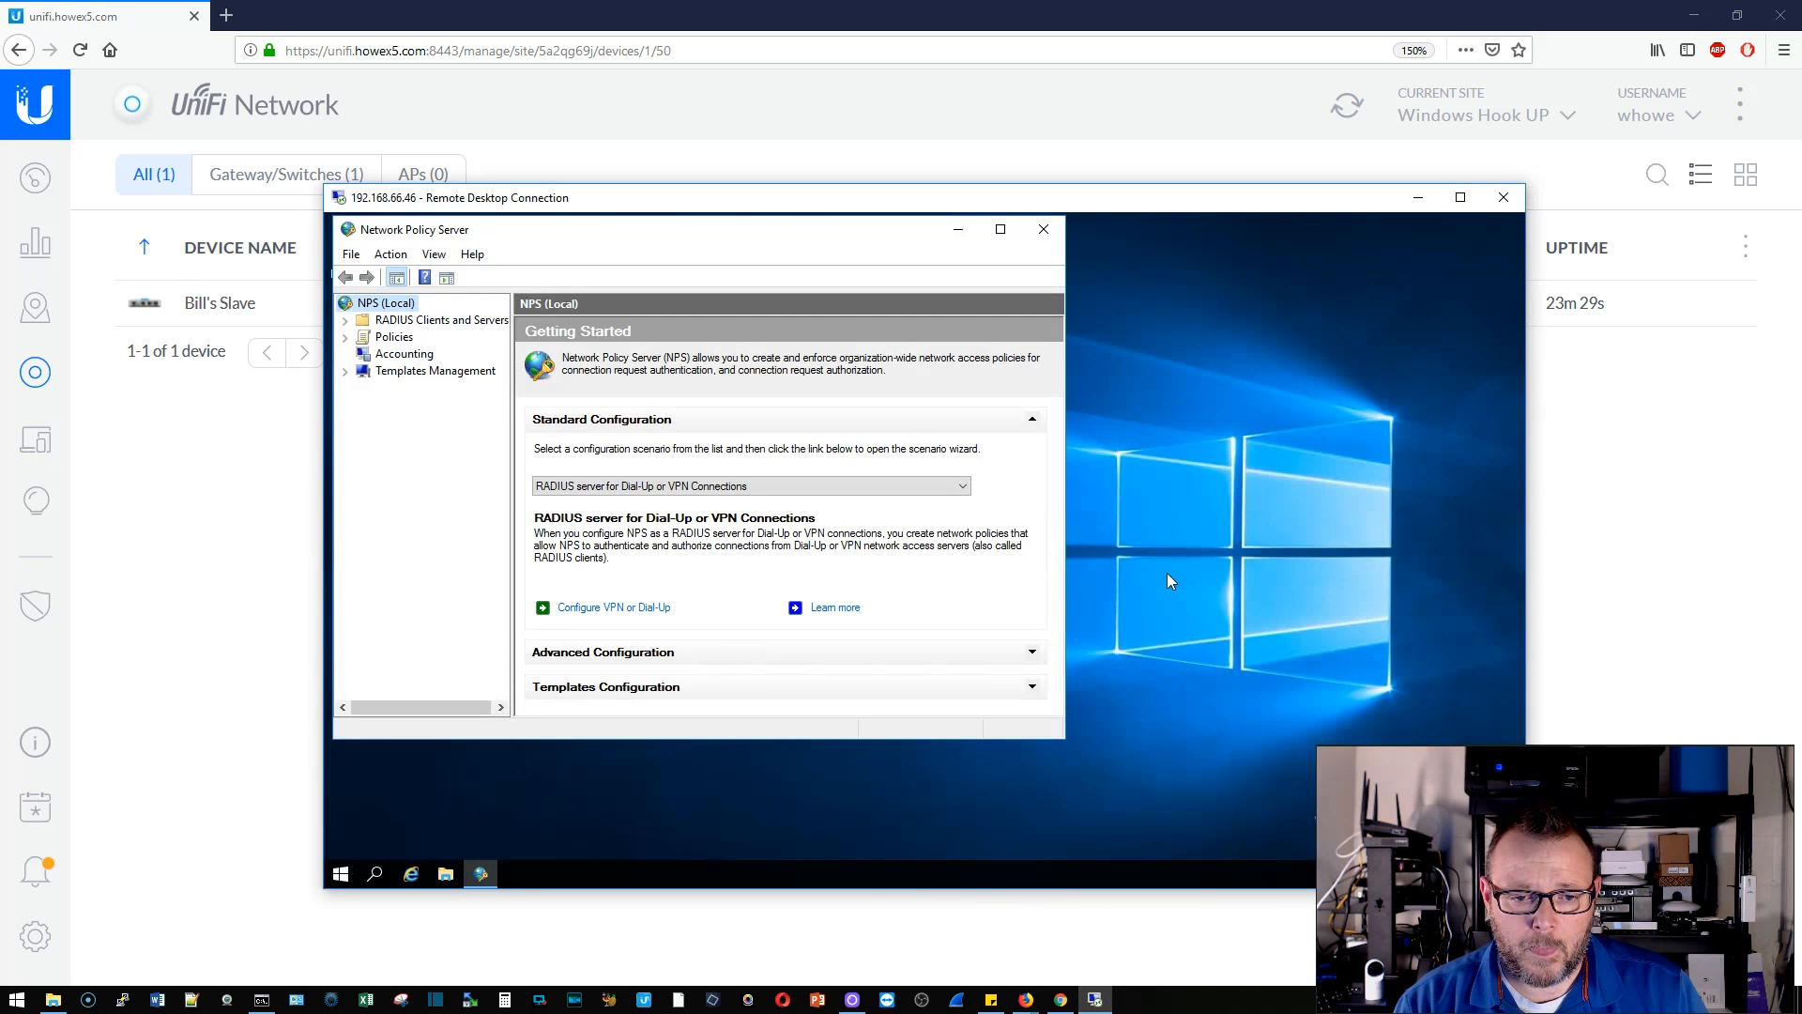
pyautogui.click(1097, 257)
pyautogui.moveTo(834, 234); pyautogui.dragTo(1010, 255)
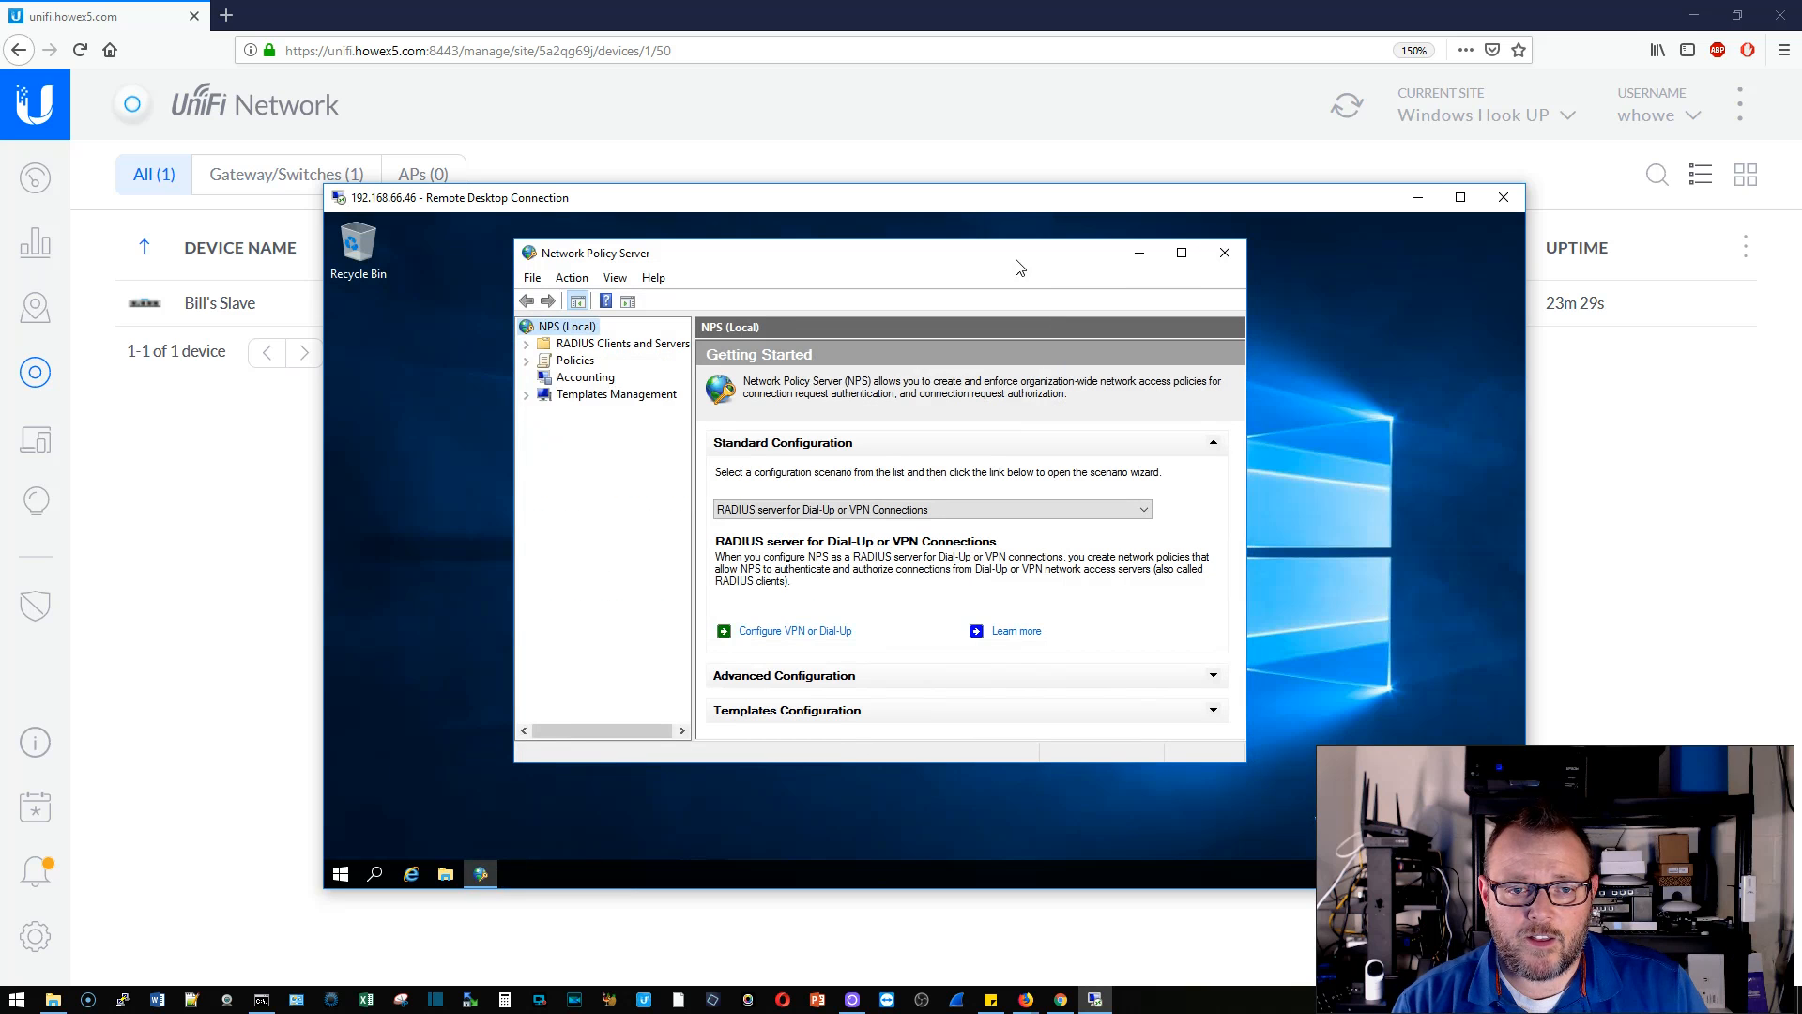
pyautogui.click(1182, 253)
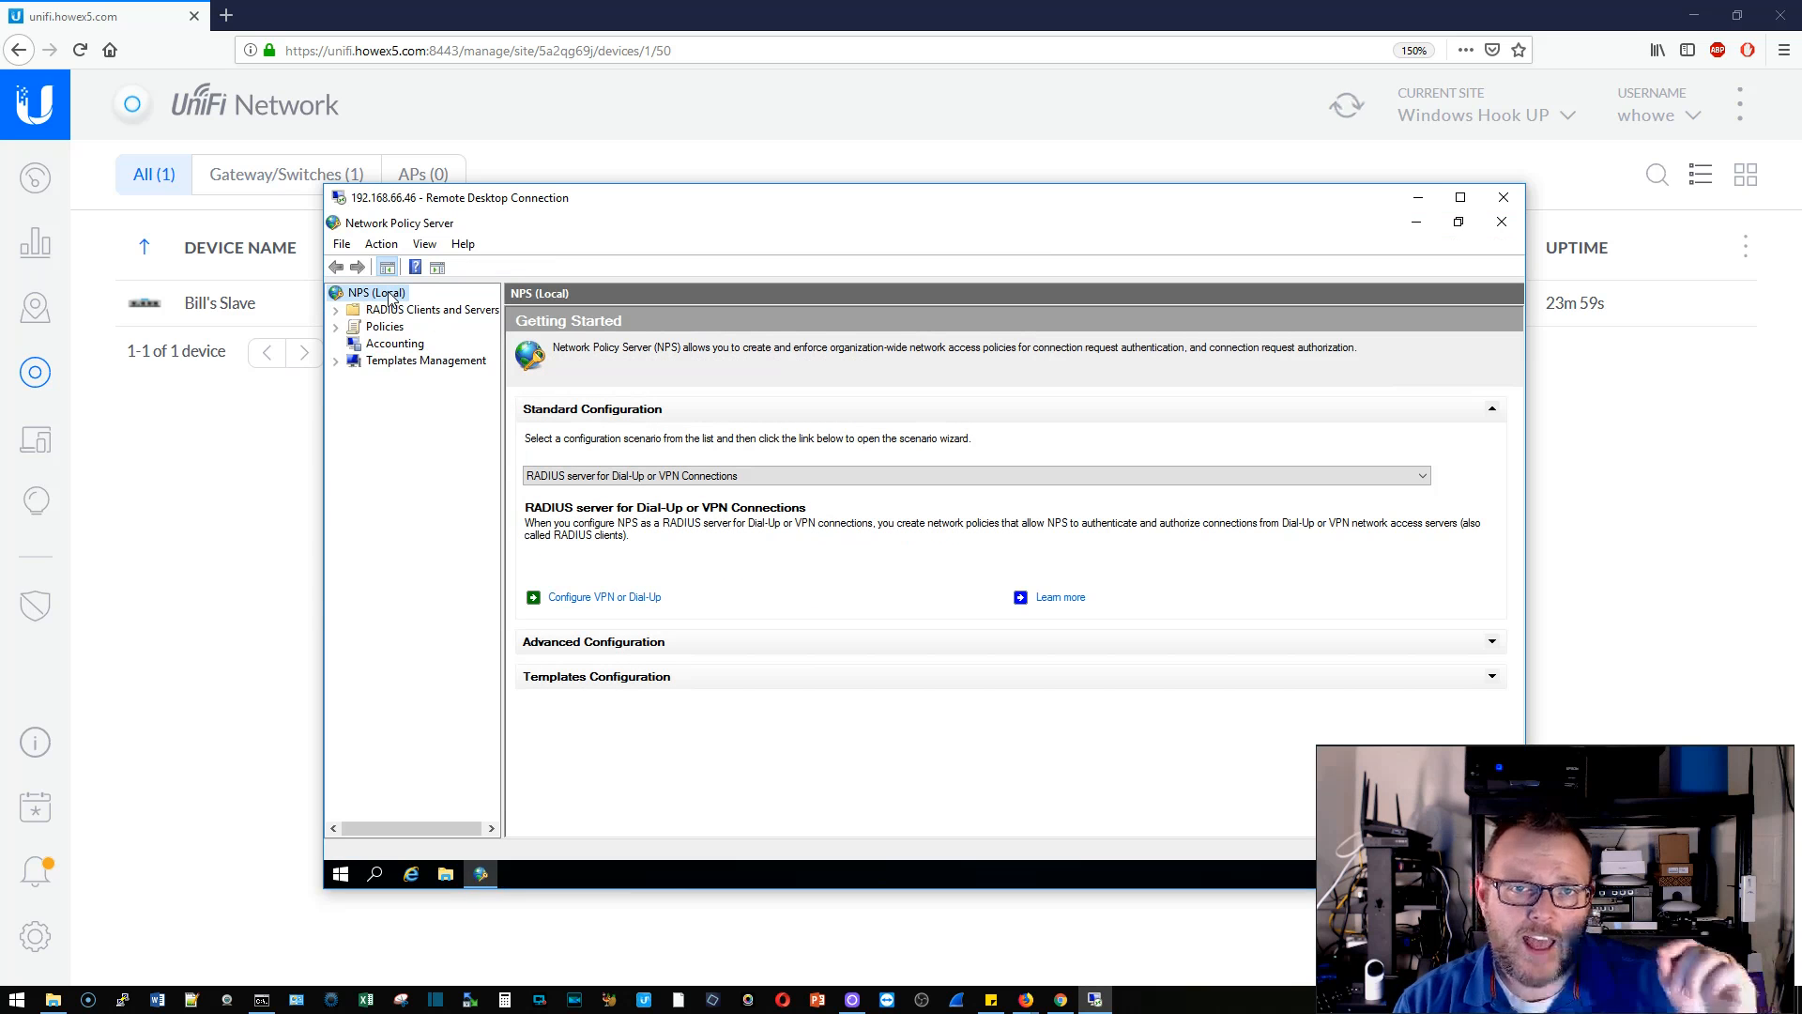
# - Expand RADIUS Clients and Servers and display the empty RADIUS Clients list
pyautogui.rightClick(389, 298)
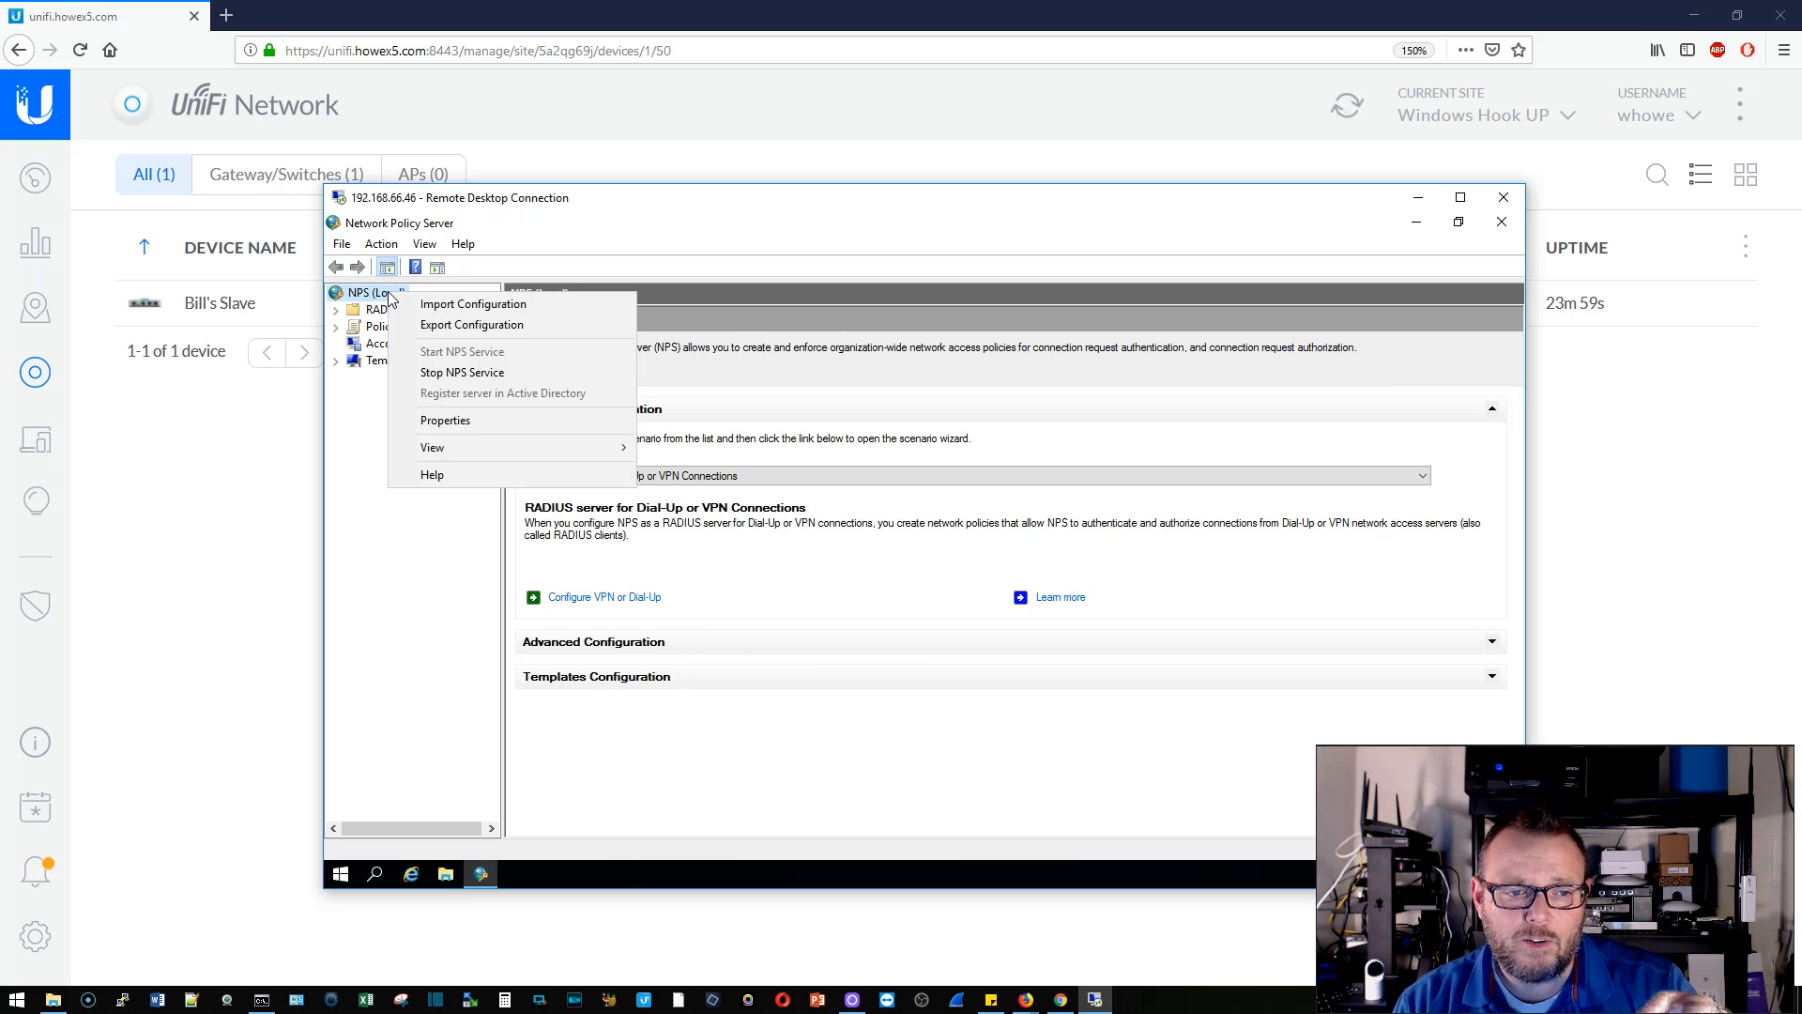
pyautogui.click(469, 500)
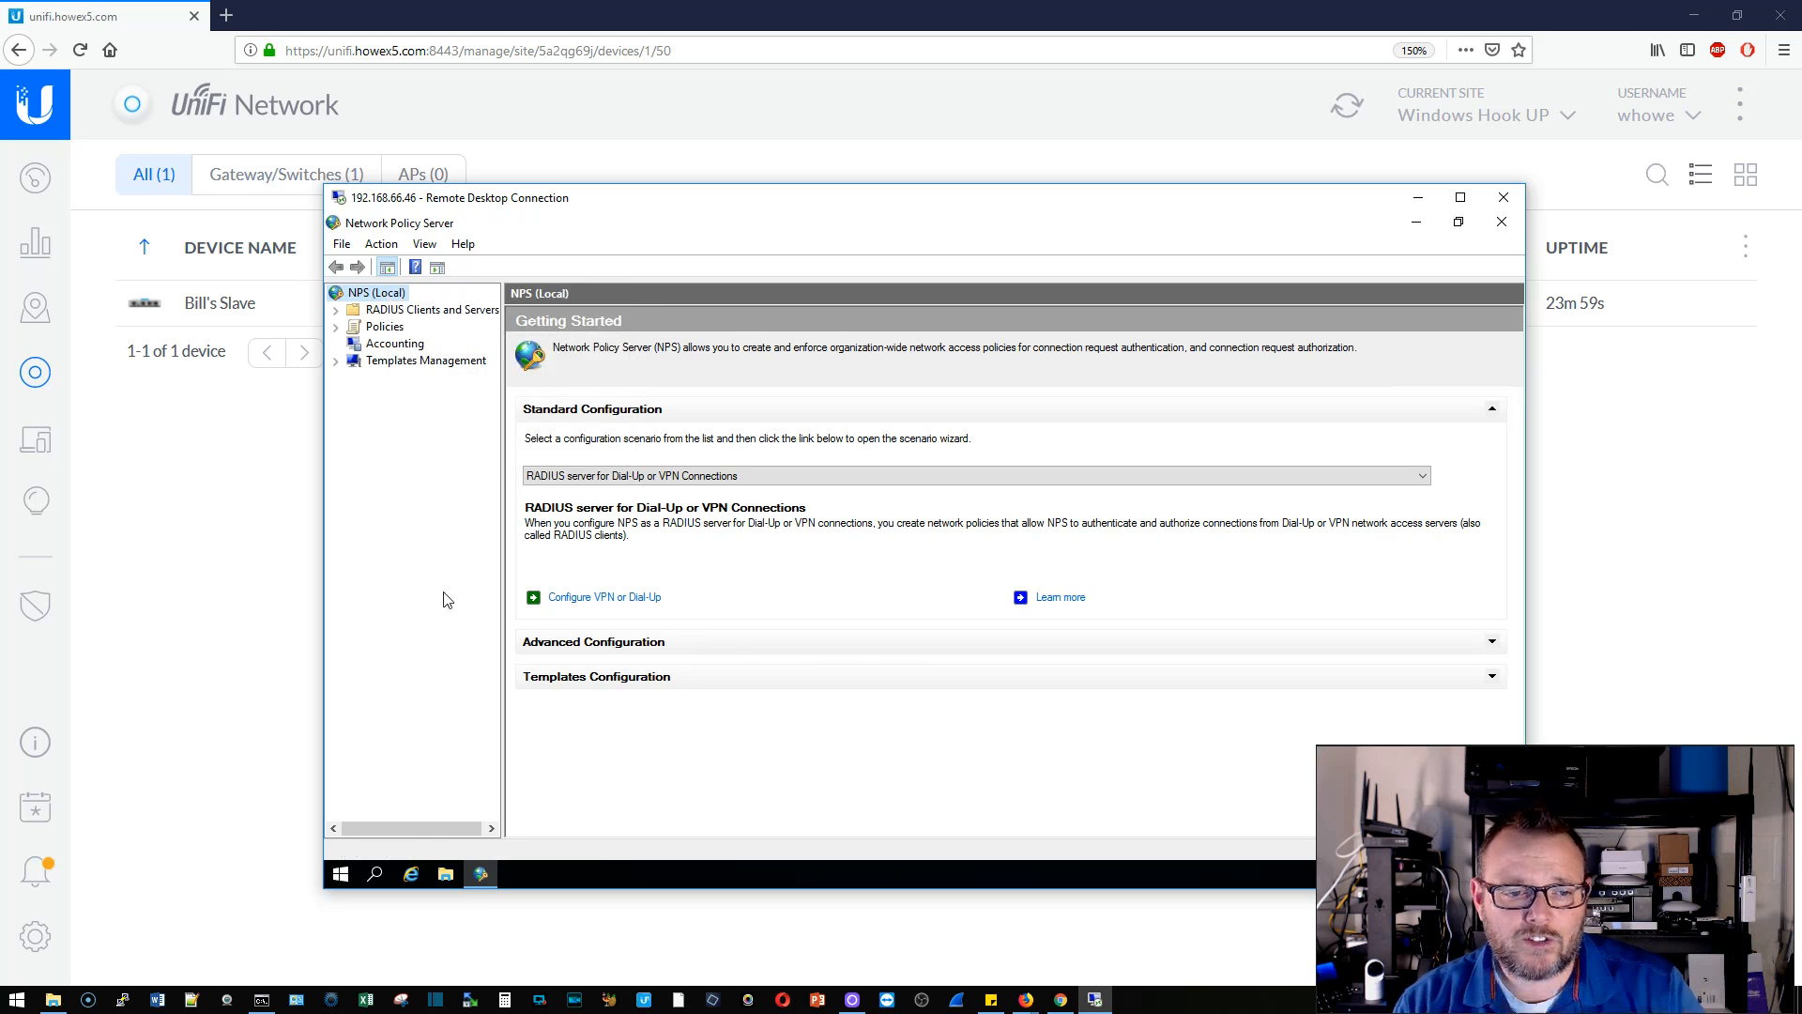
pyautogui.click(434, 310)
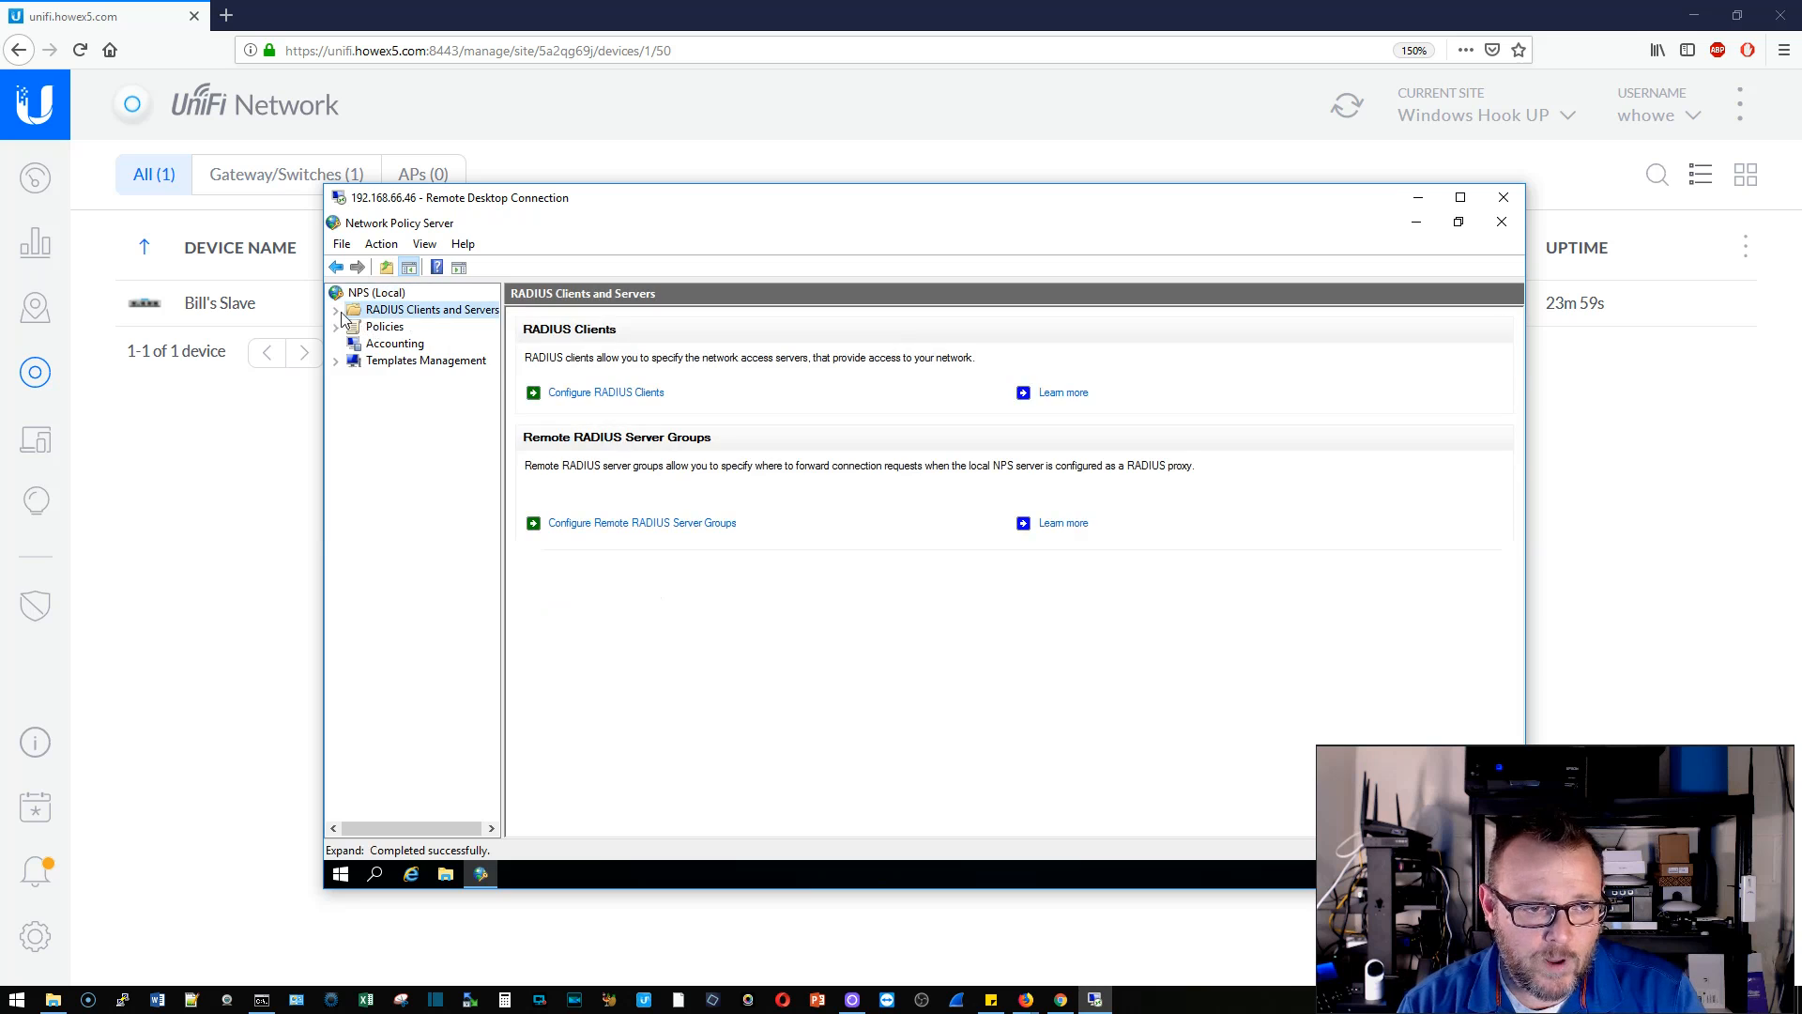
pyautogui.click(336, 309)
pyautogui.click(420, 328)
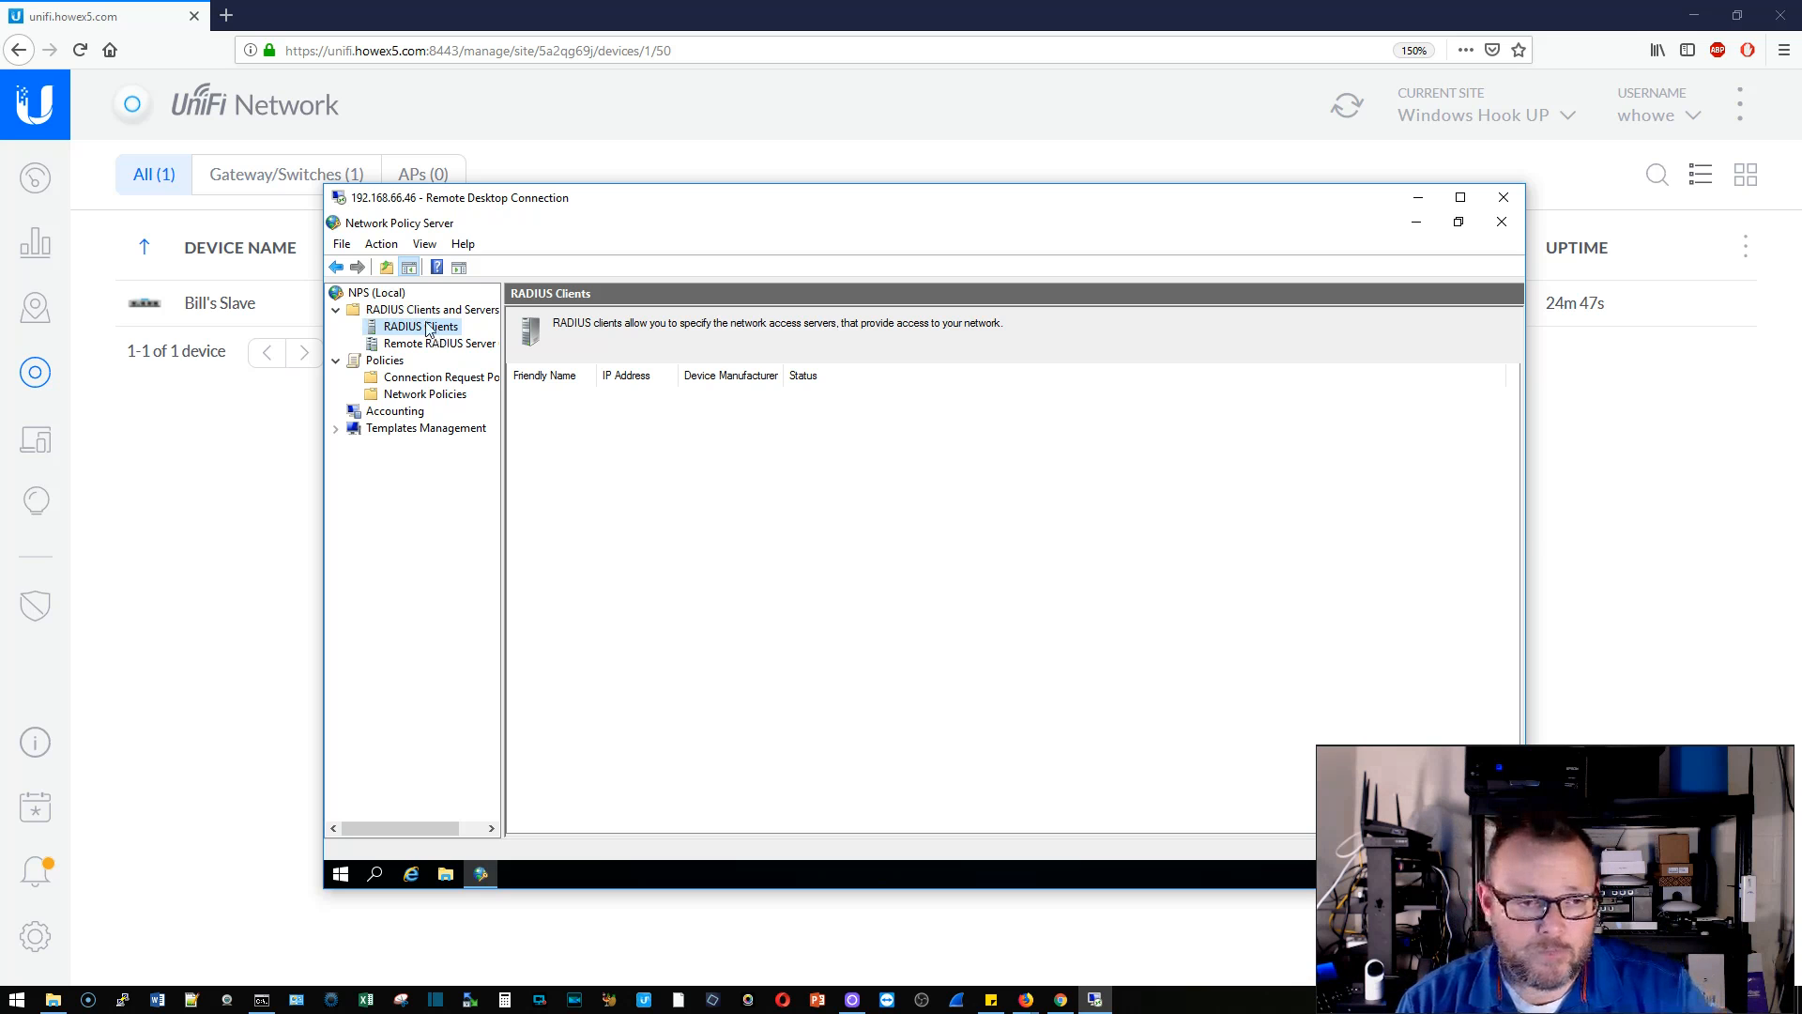
# - Create RADIUS client 'USG' at 192.168.66.223 with a confirmed shared secret and save it
pyautogui.rightClick(427, 328)
pyautogui.click(465, 342)
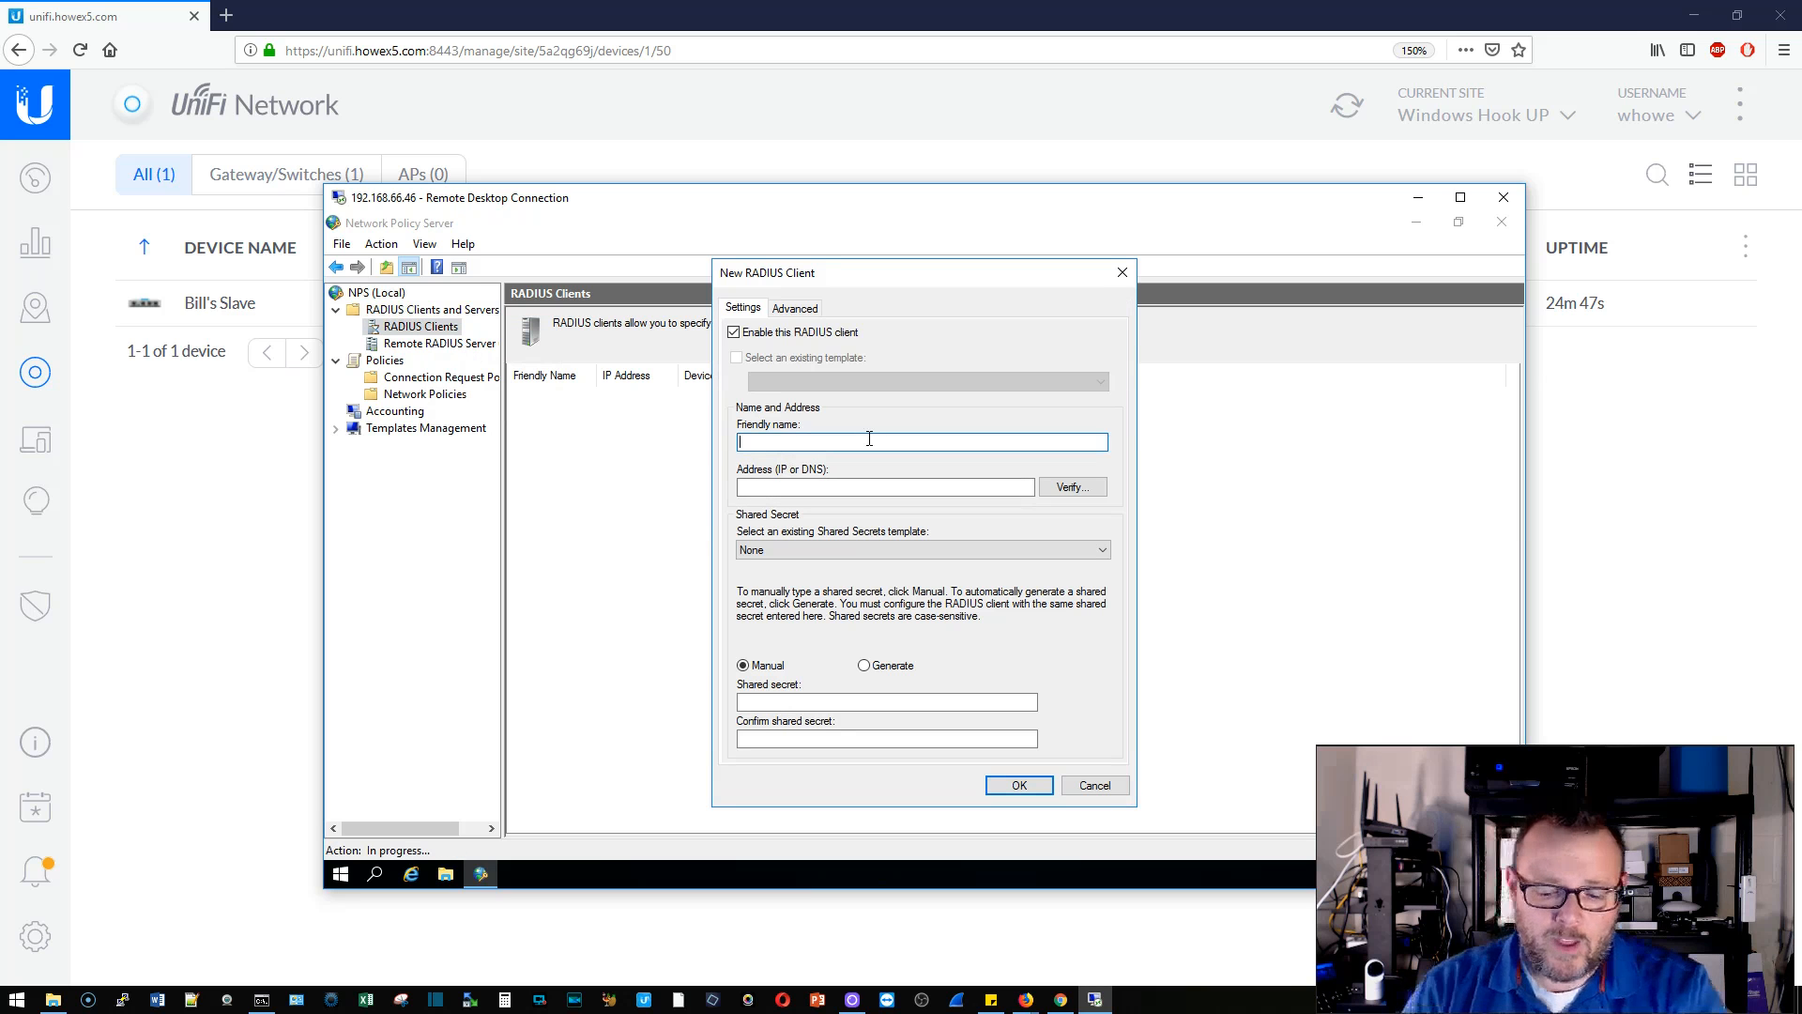
pyautogui.write('USG')
pyautogui.press('Tab')
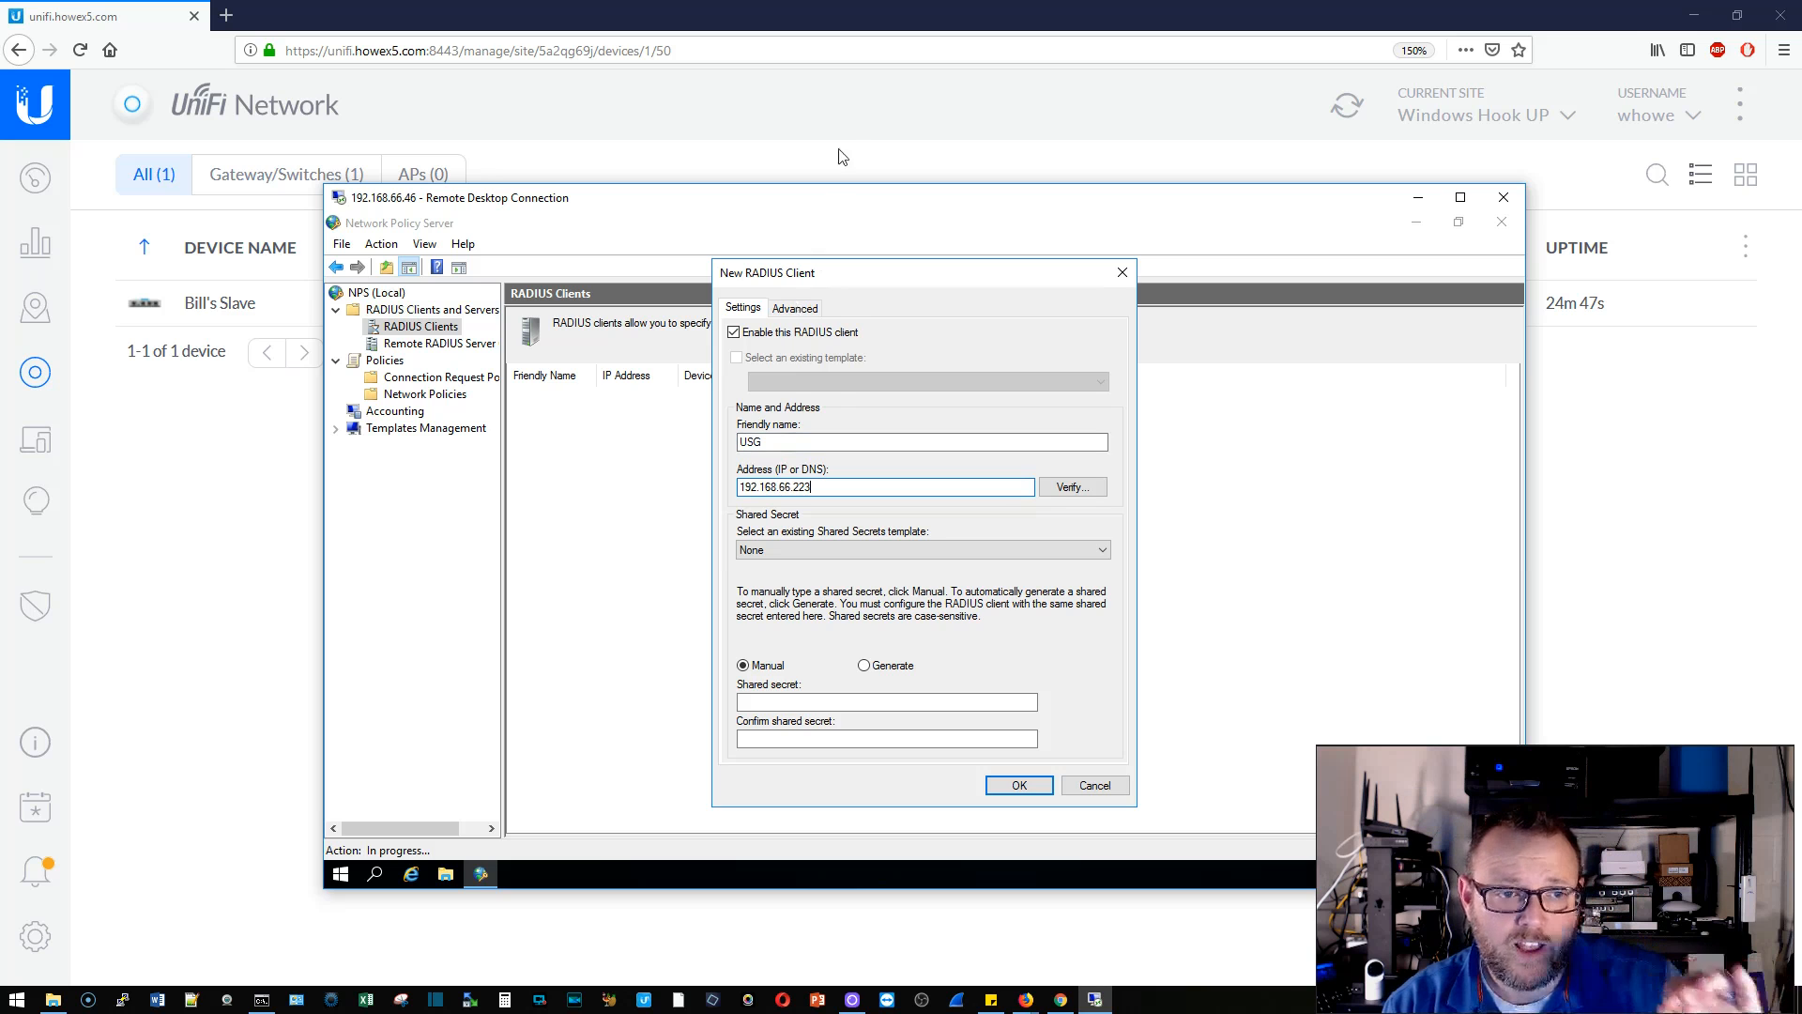
pyautogui.moveTo(826, 198); pyautogui.dragTo(871, 186)
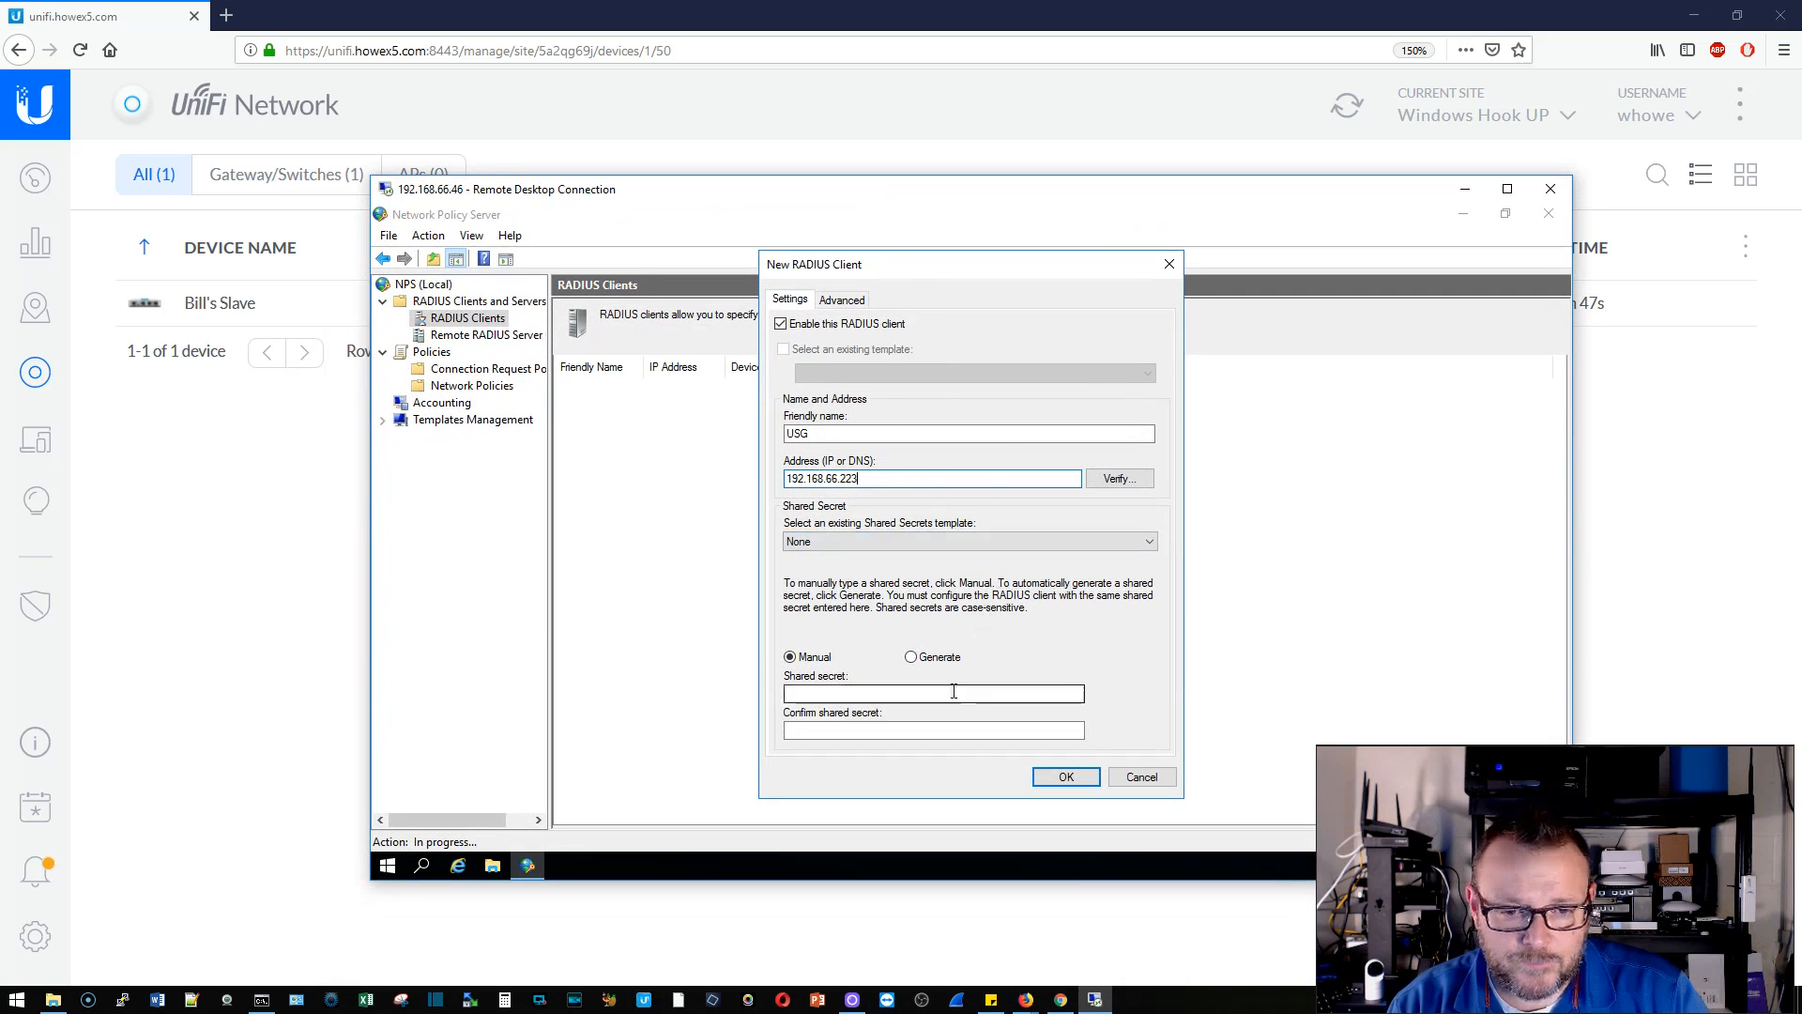
pyautogui.click(864, 692)
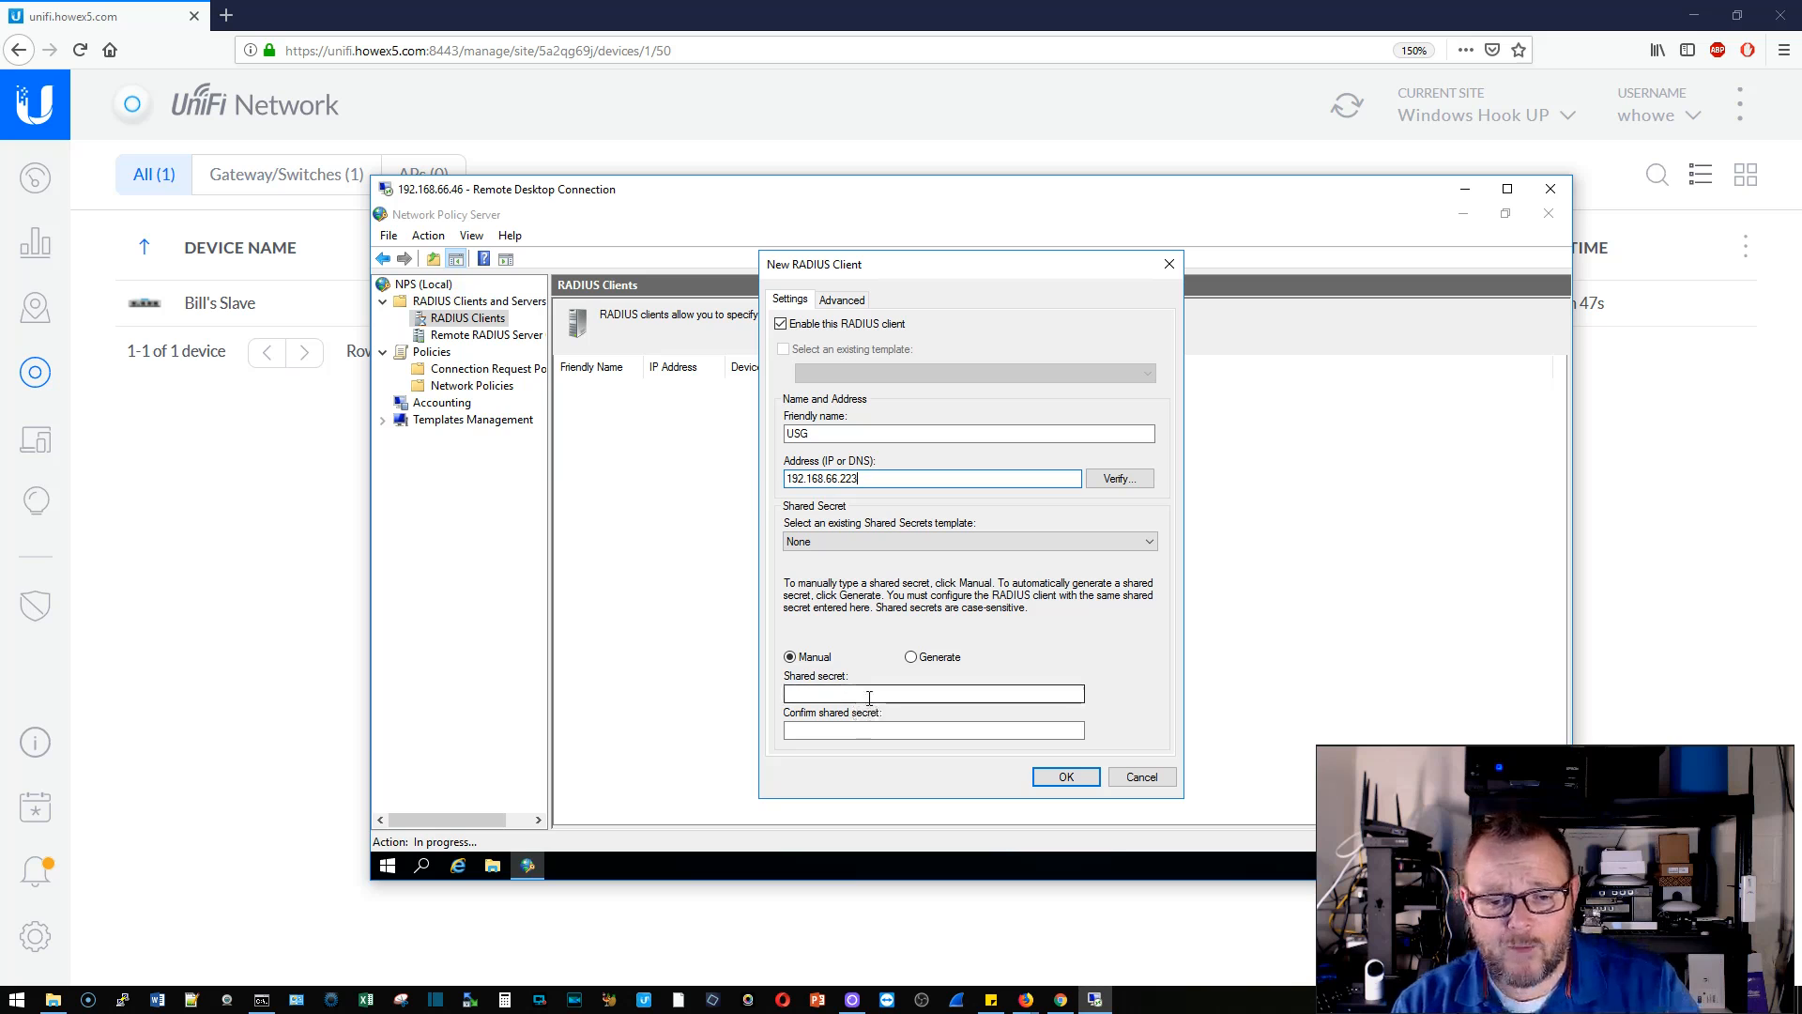
pyautogui.write('*******')
pyautogui.press('Tab')
pyautogui.write('**')
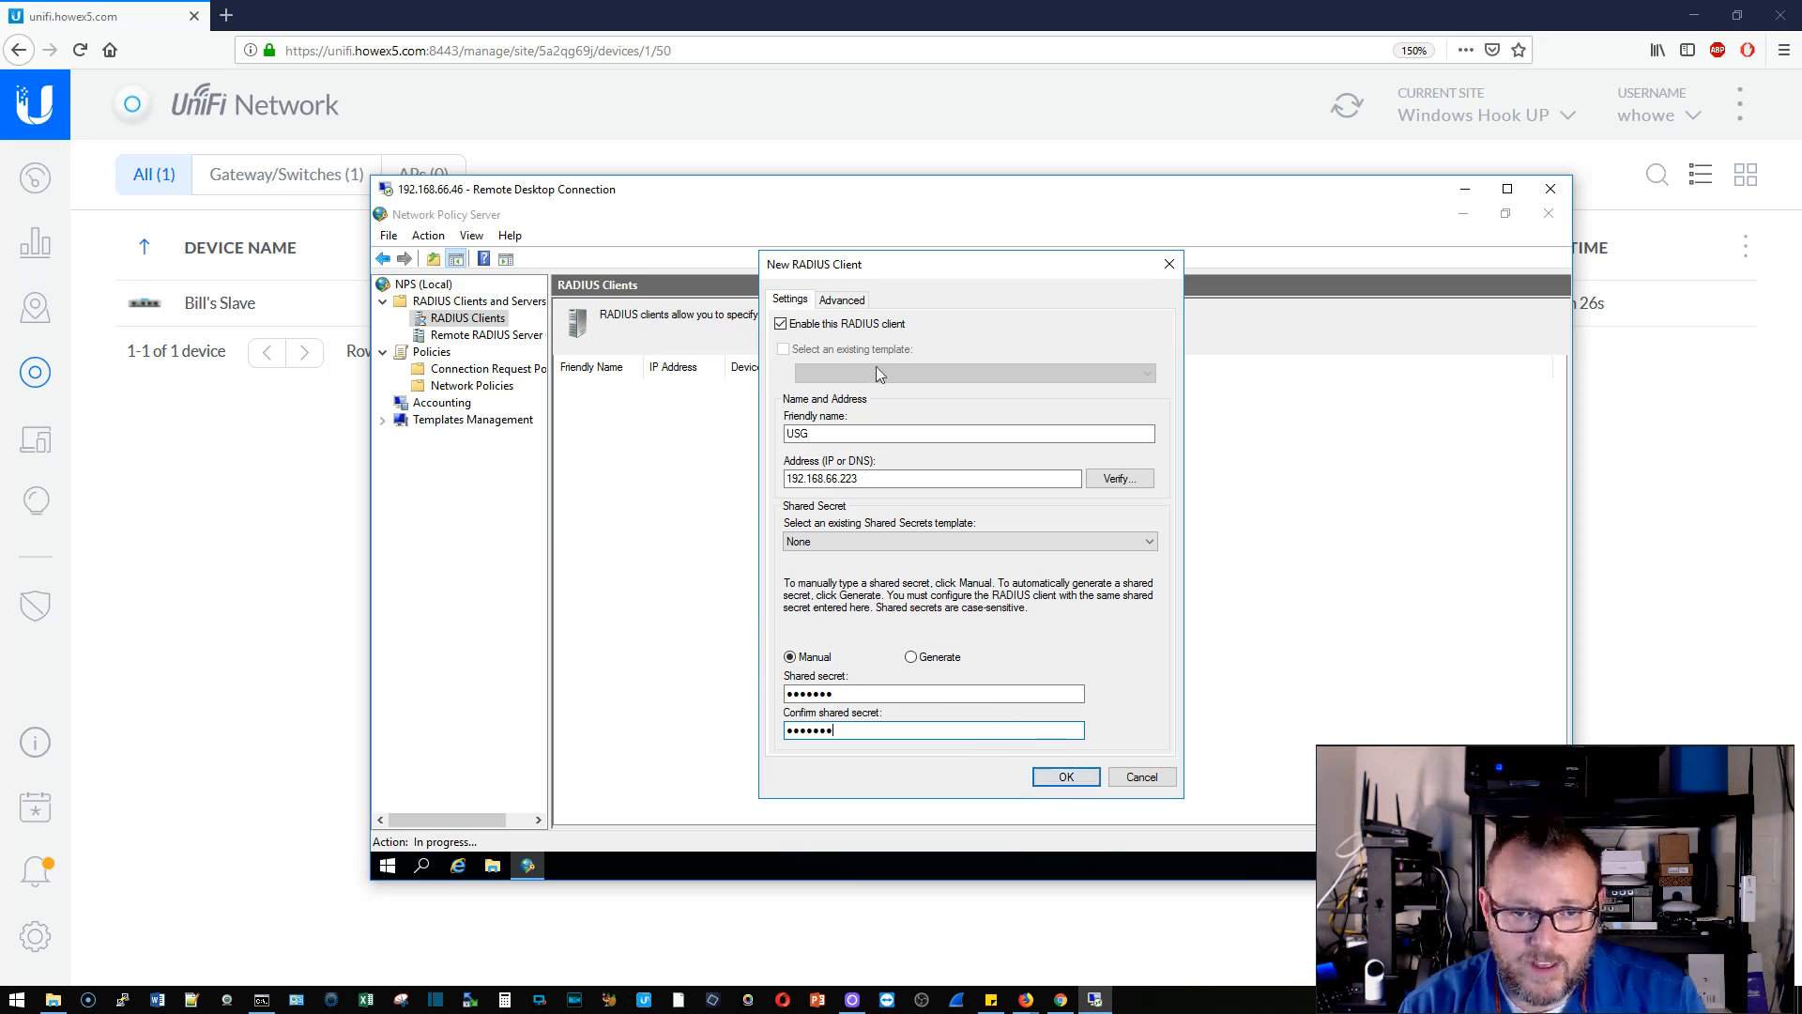
pyautogui.click(1066, 775)
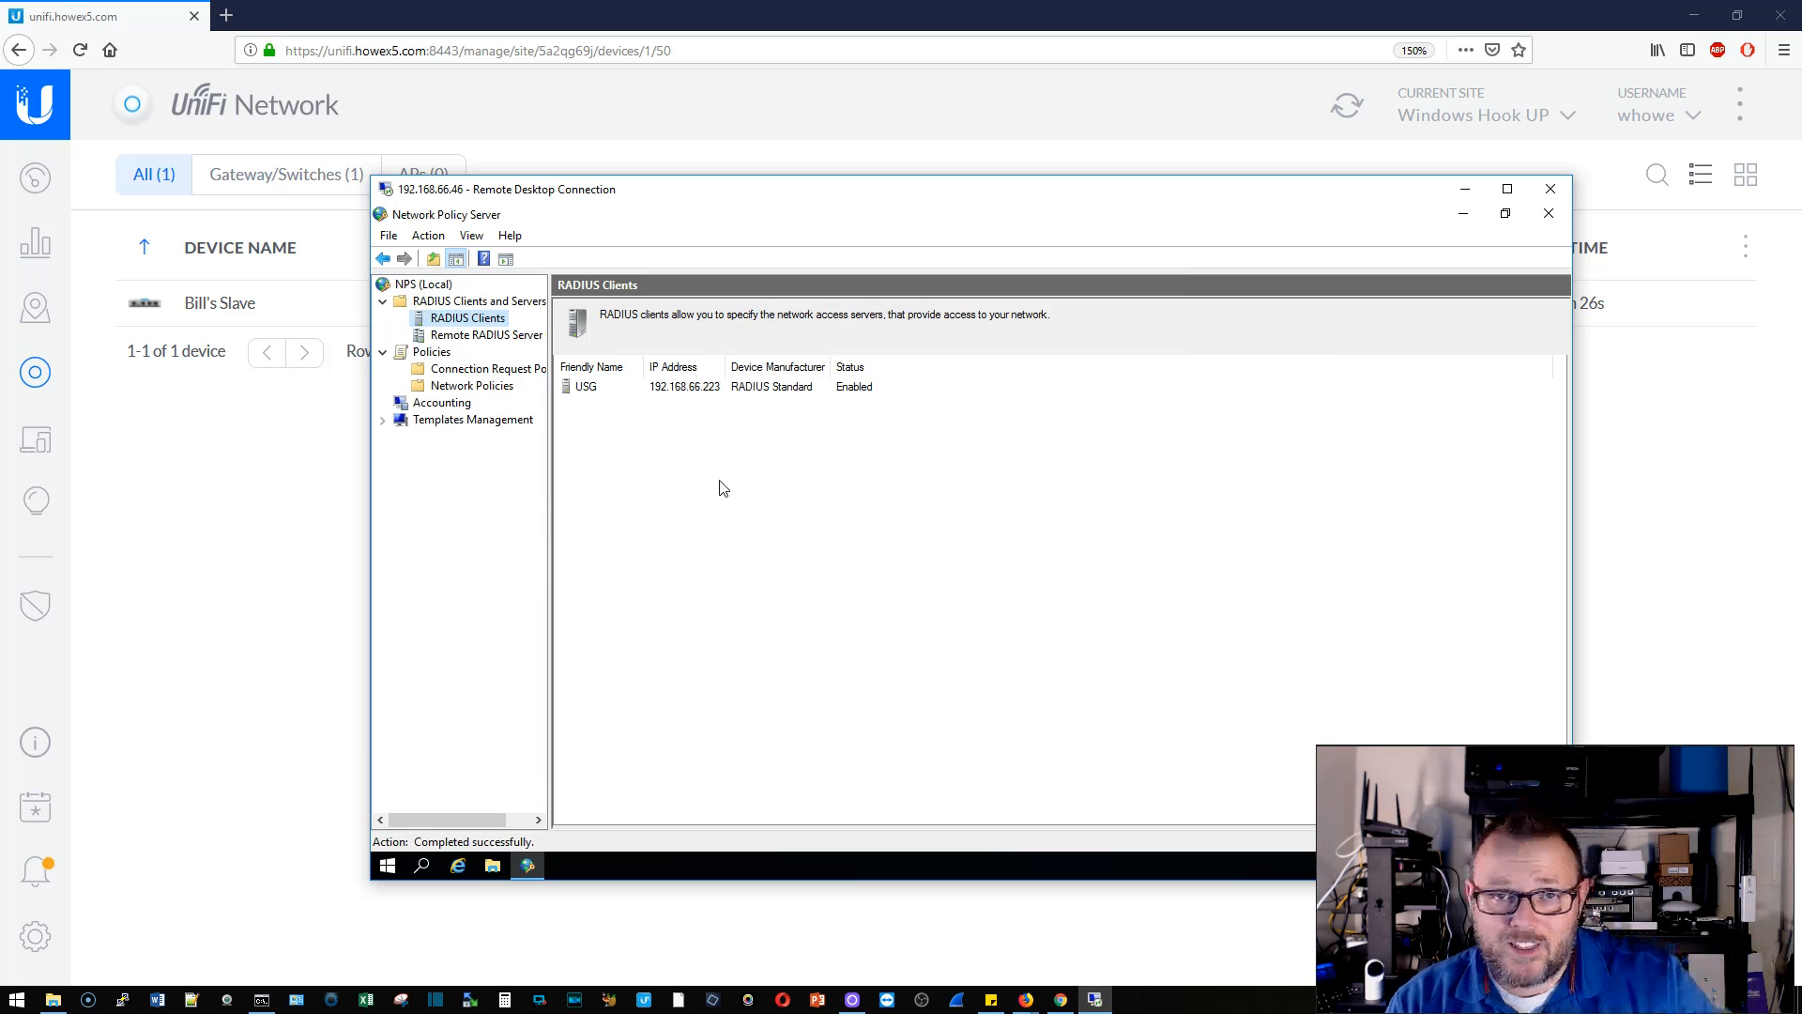
# - Start a new connection request policy named 'VPN'
pyautogui.click(474, 369)
pyautogui.click(470, 386)
pyautogui.click(489, 370)
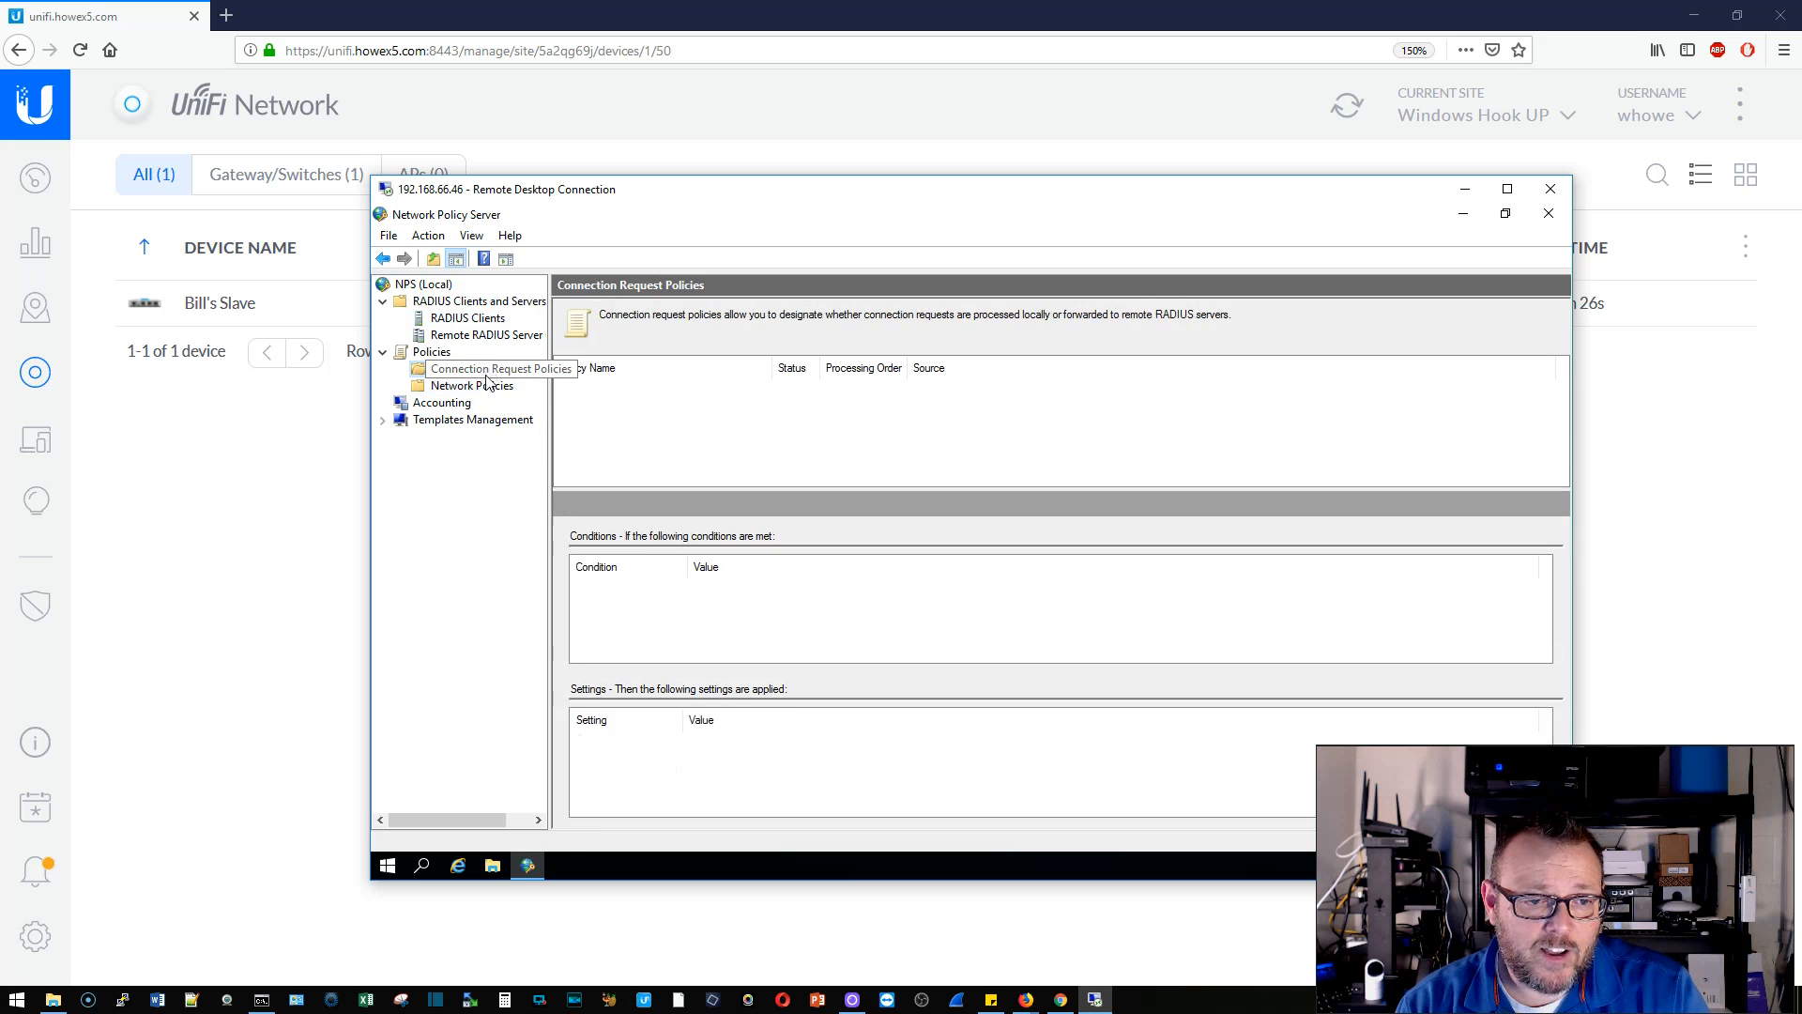
pyautogui.click(498, 388)
pyautogui.click(505, 374)
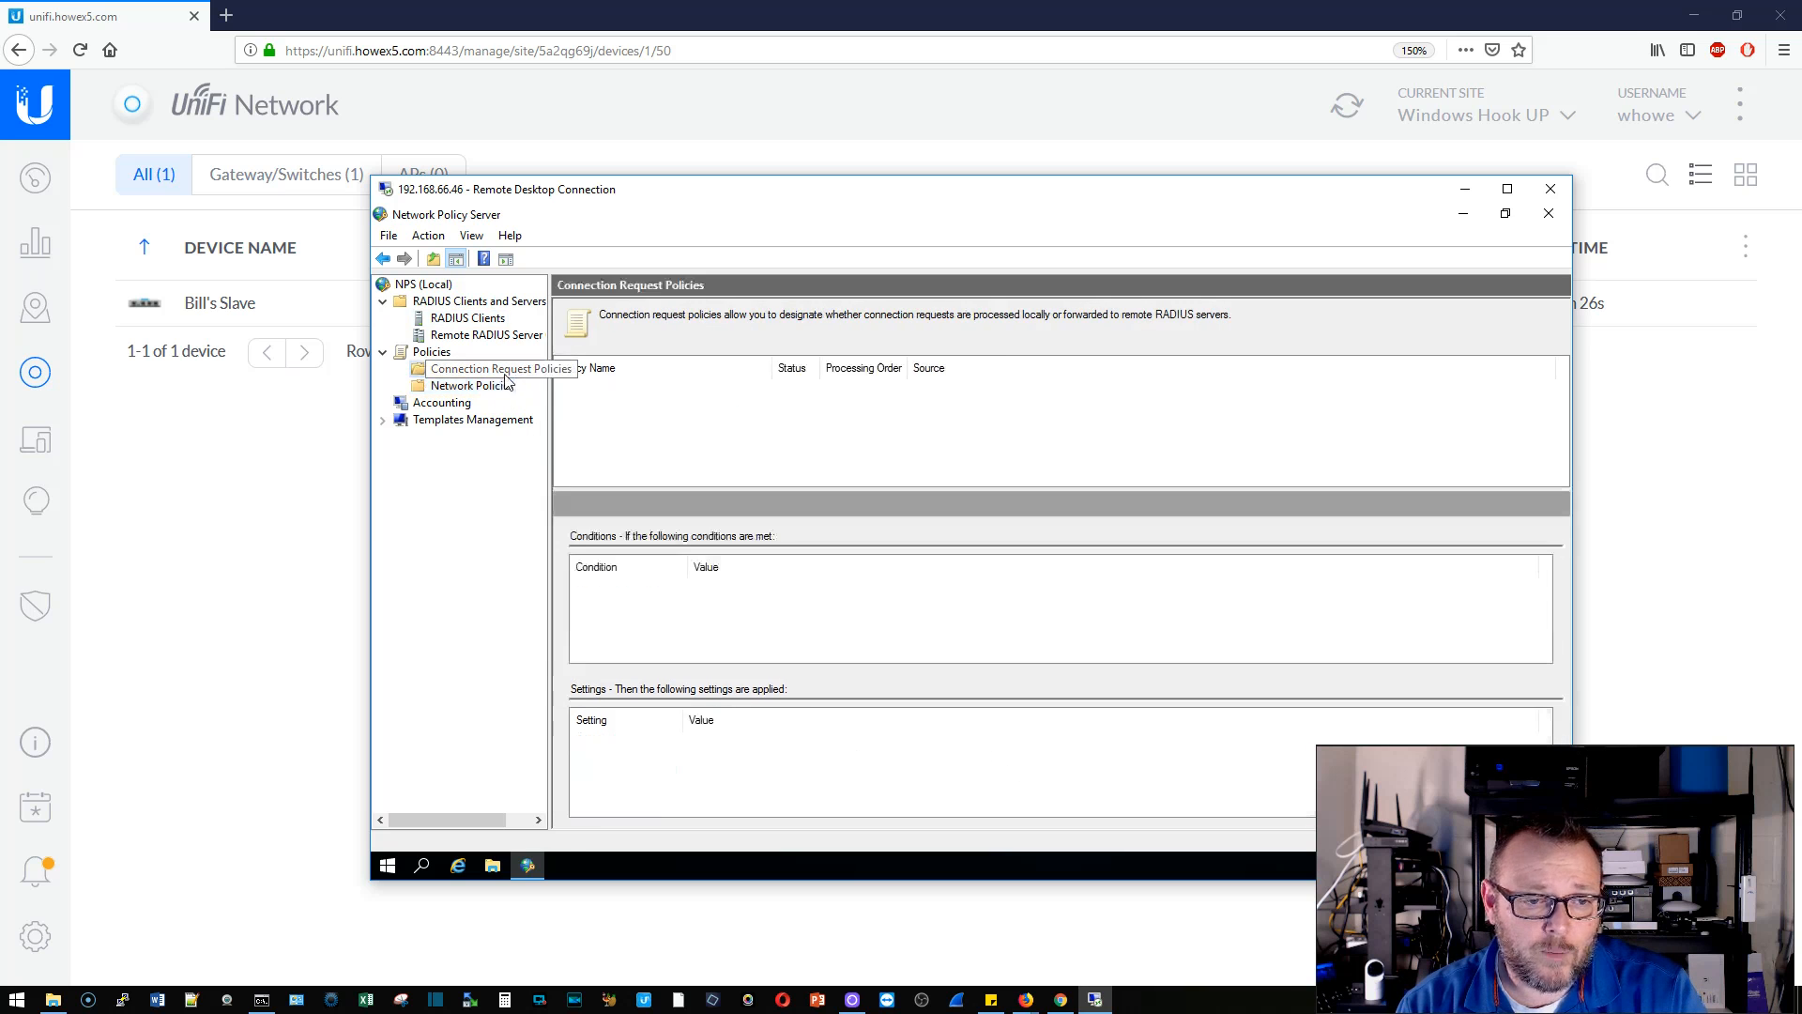
pyautogui.rightClick(471, 368)
pyautogui.click(501, 377)
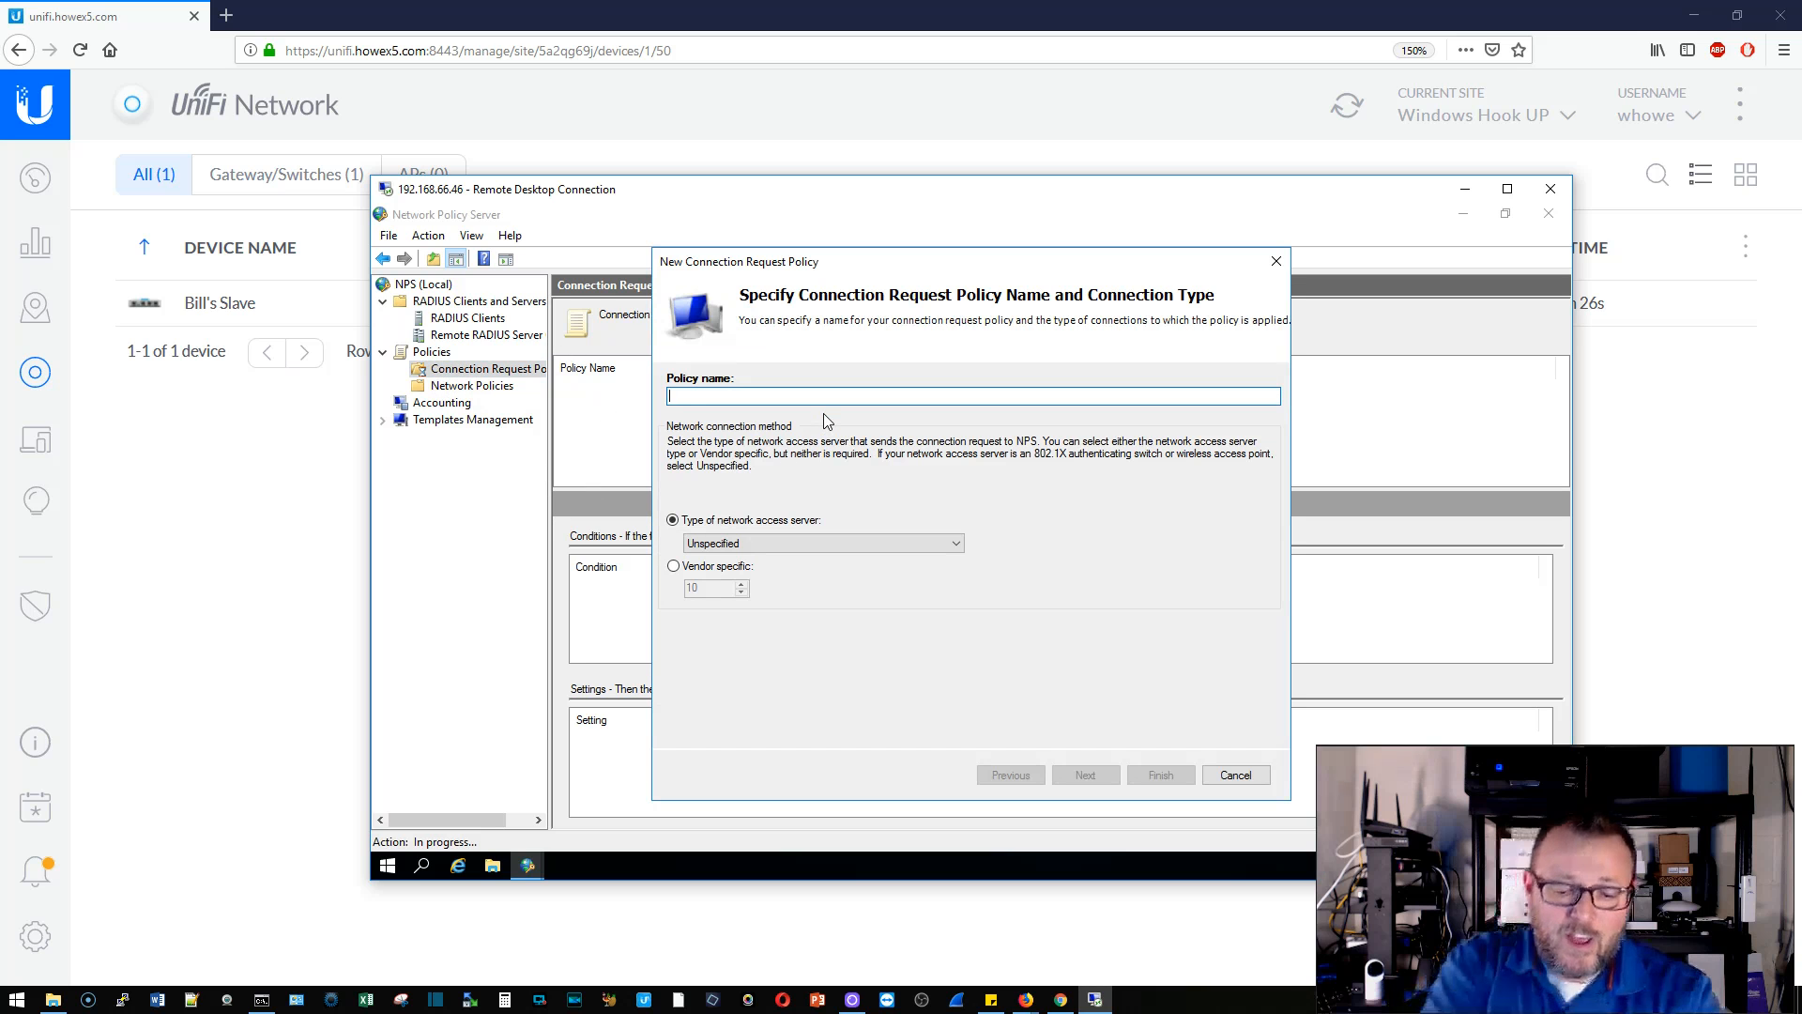
pyautogui.write('VPN')
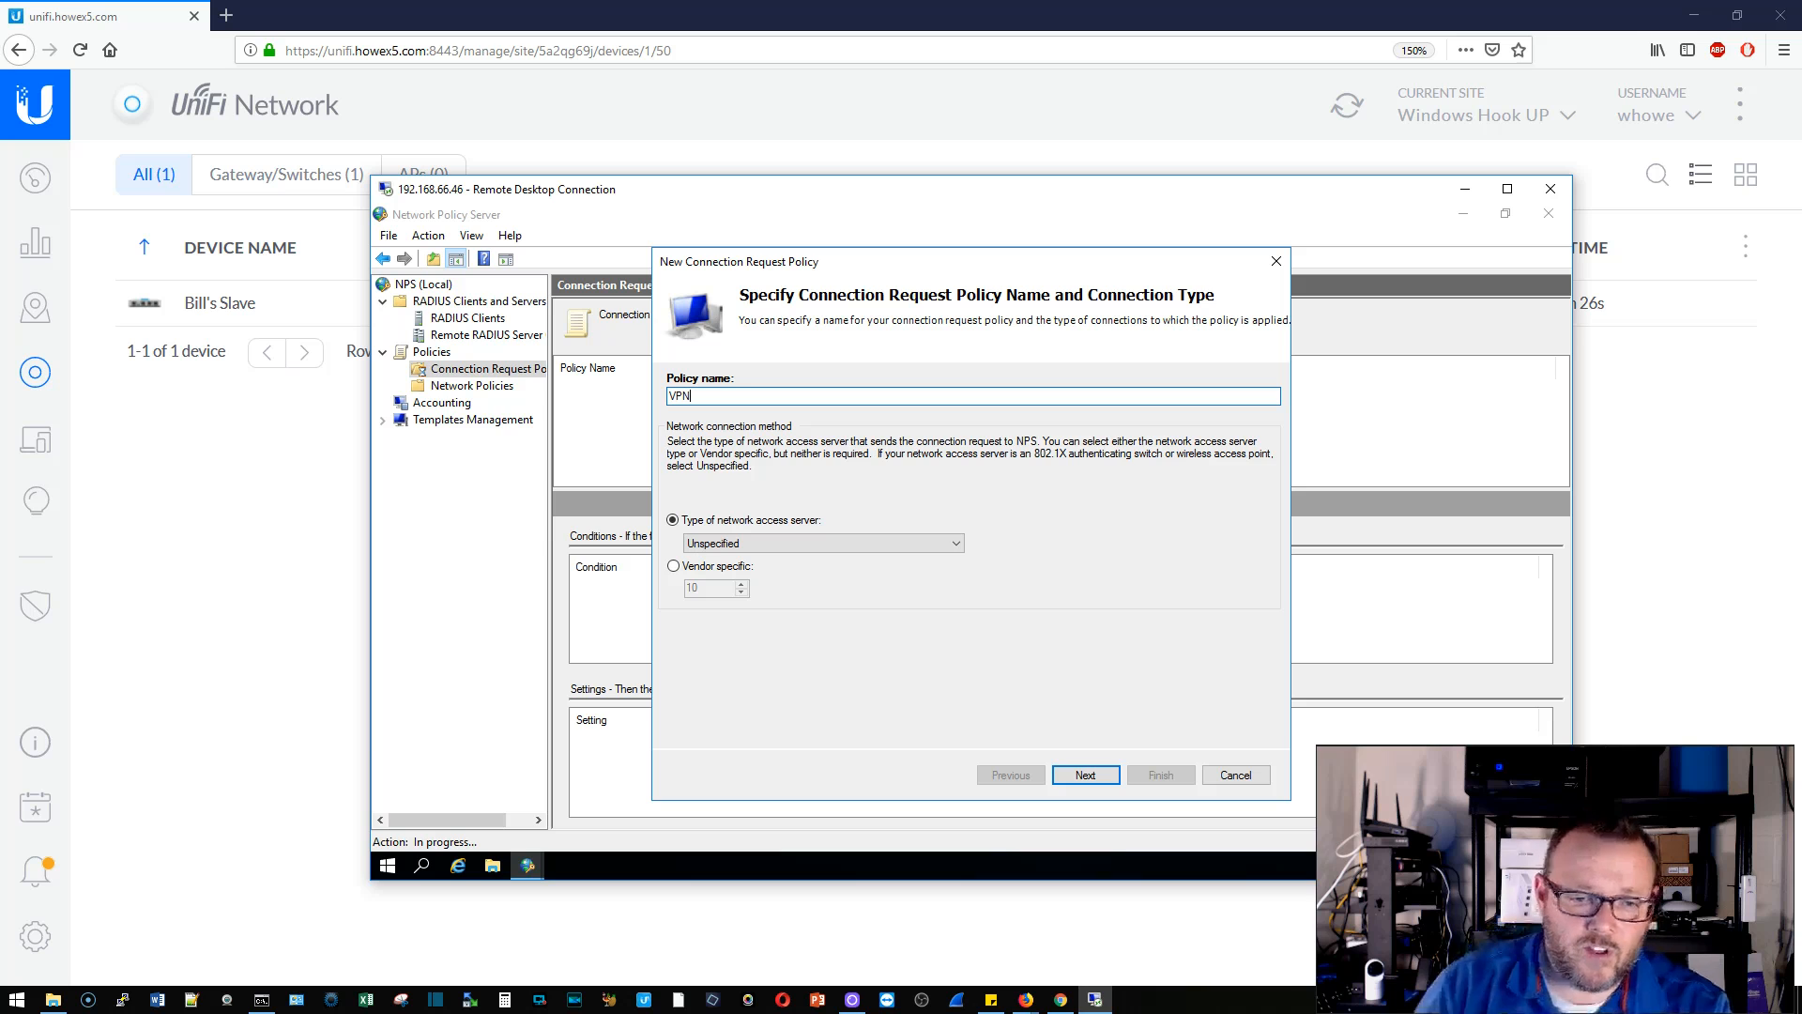
pyautogui.click(1086, 773)
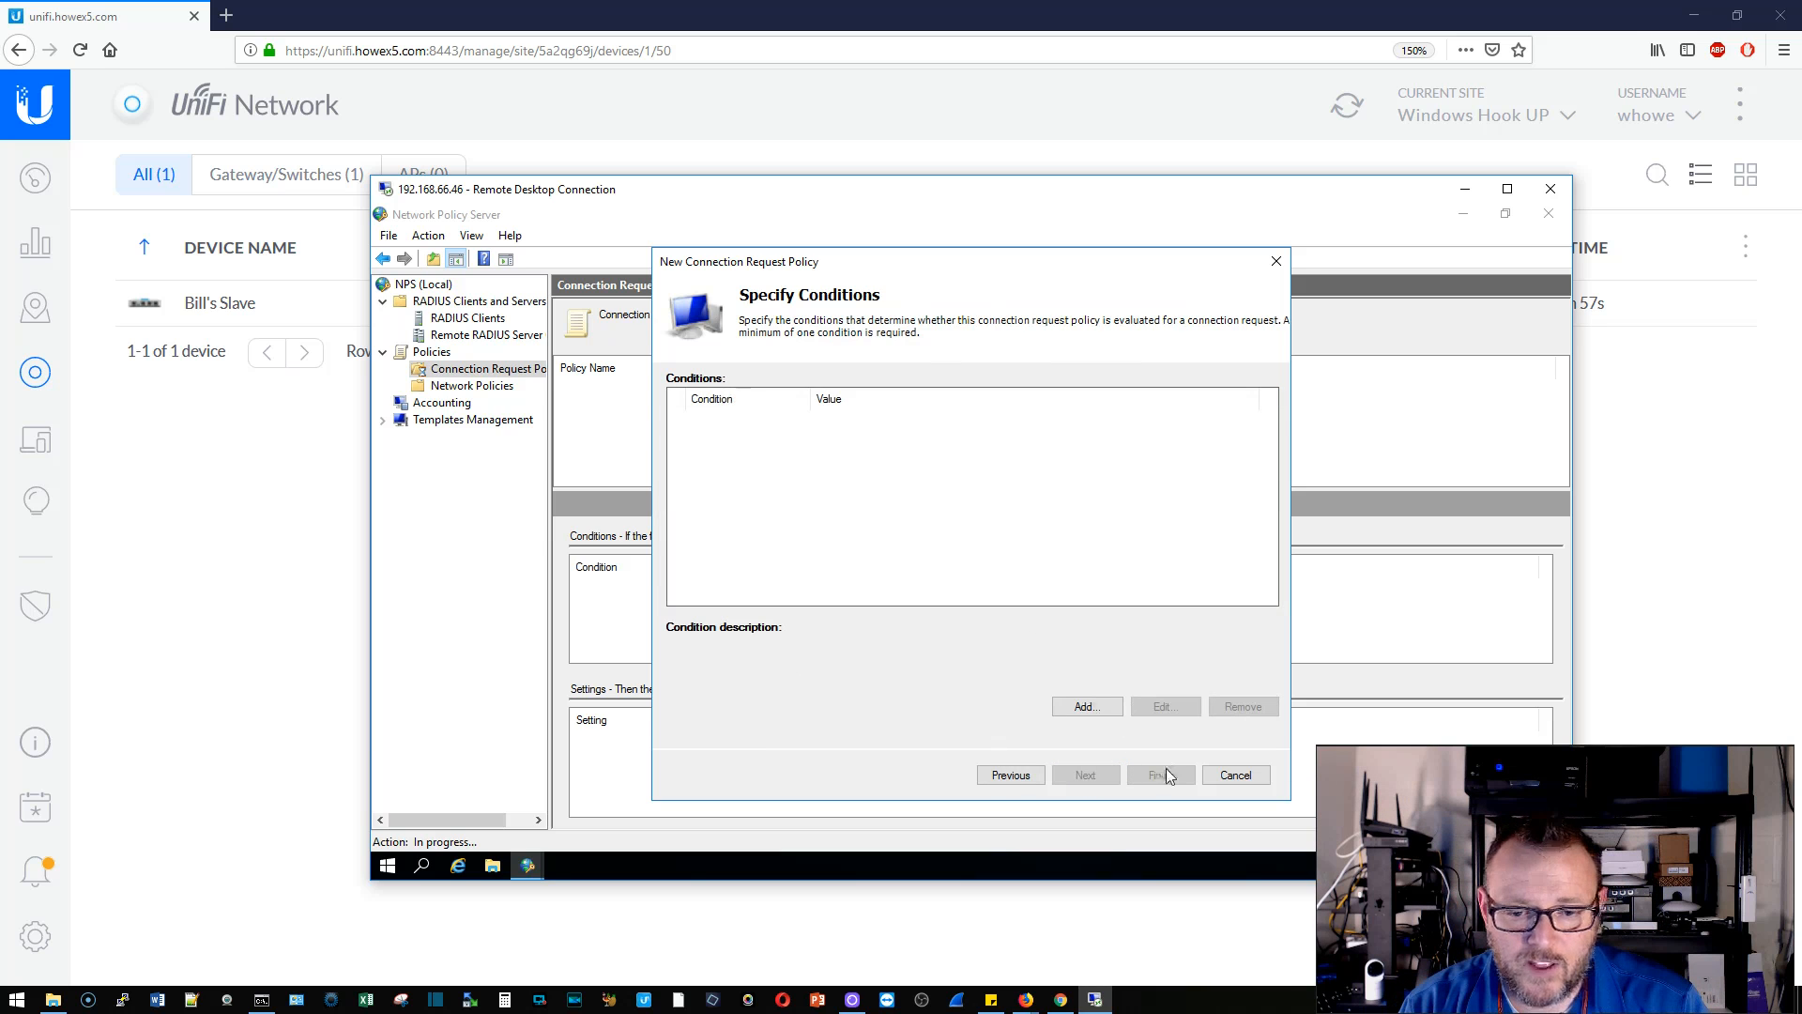
# - Add a Day and Time Restrictions condition permitting connections at all times
pyautogui.click(1107, 716)
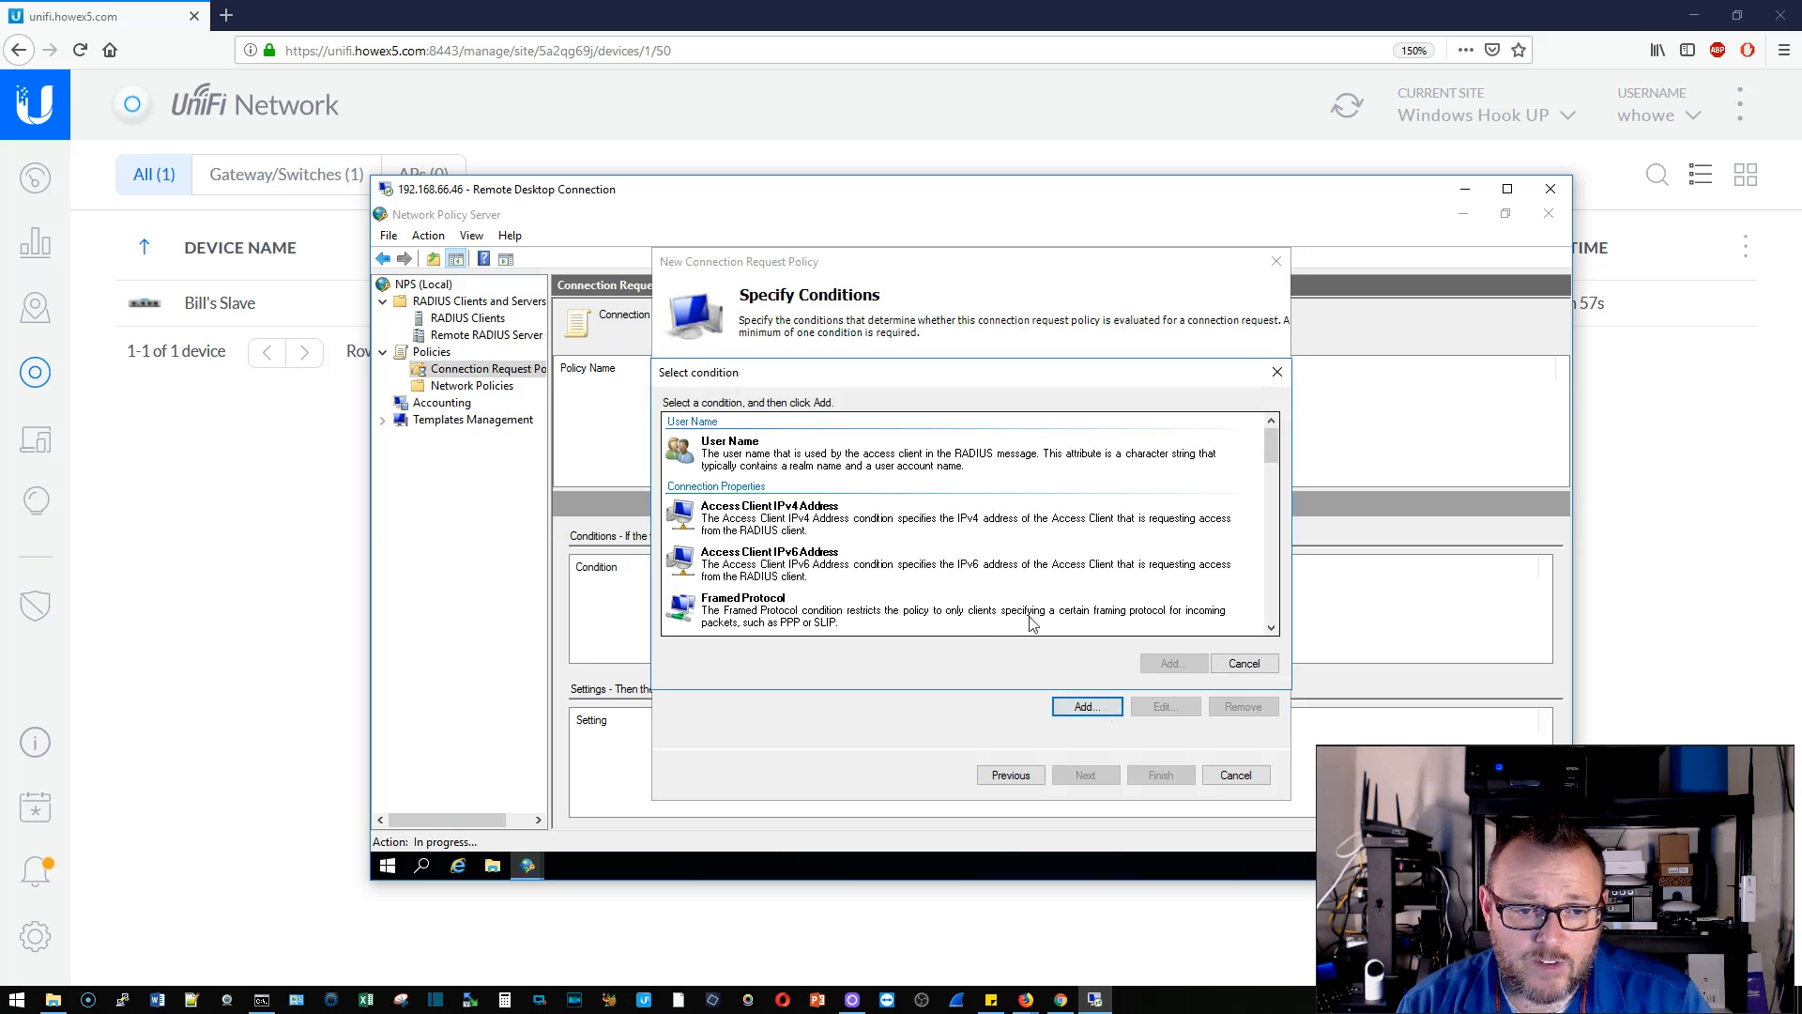
pyautogui.scroll(-10, 1033, 624)
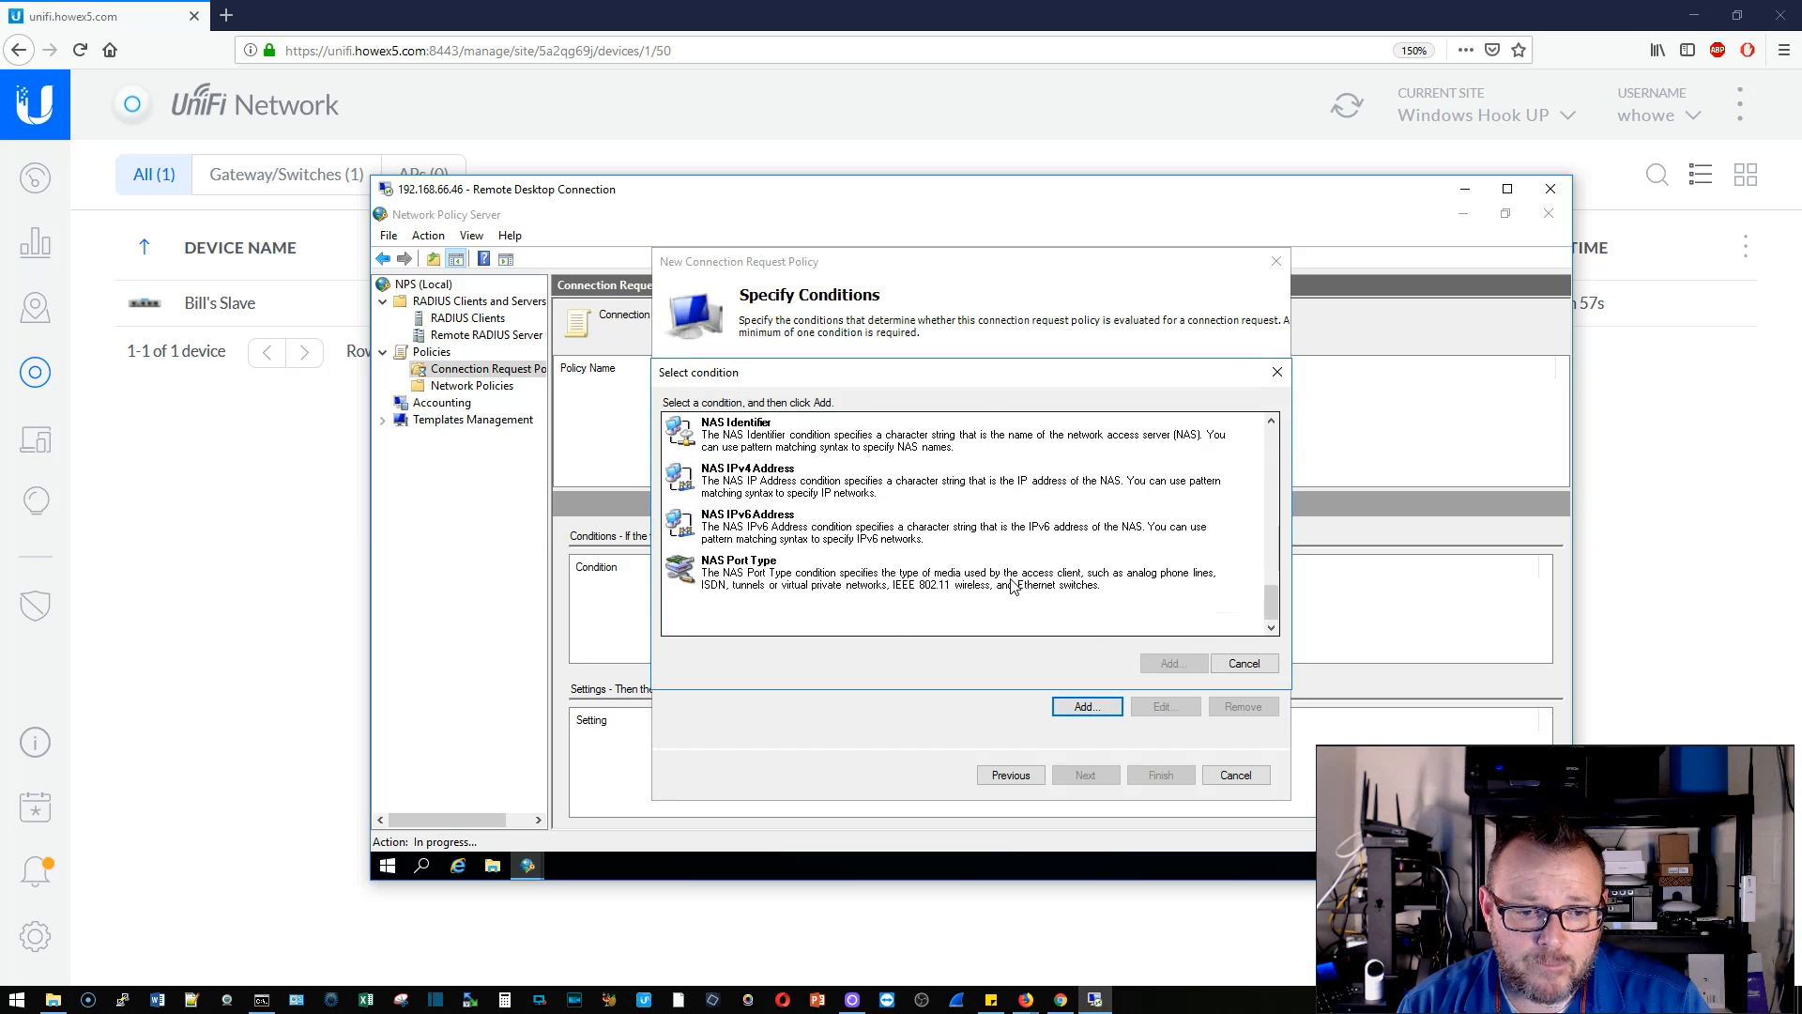
pyautogui.scroll(5, 1014, 586)
pyautogui.click(803, 552)
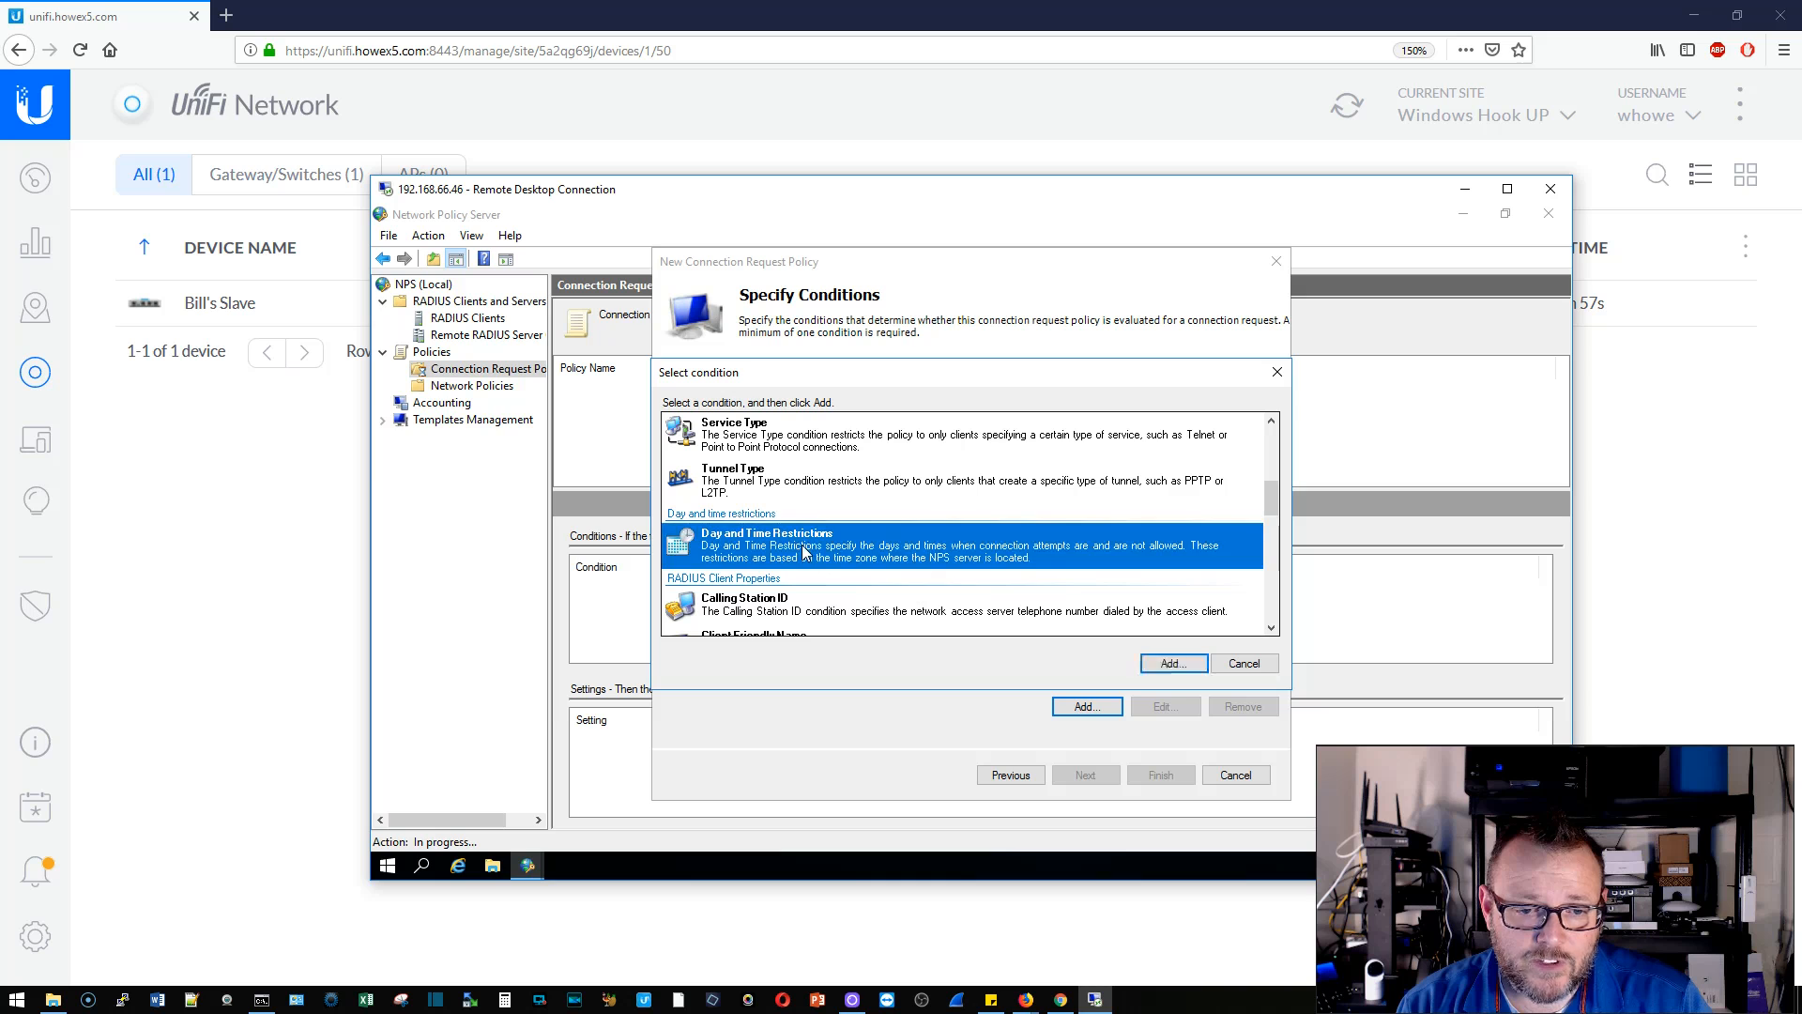
pyautogui.click(1173, 663)
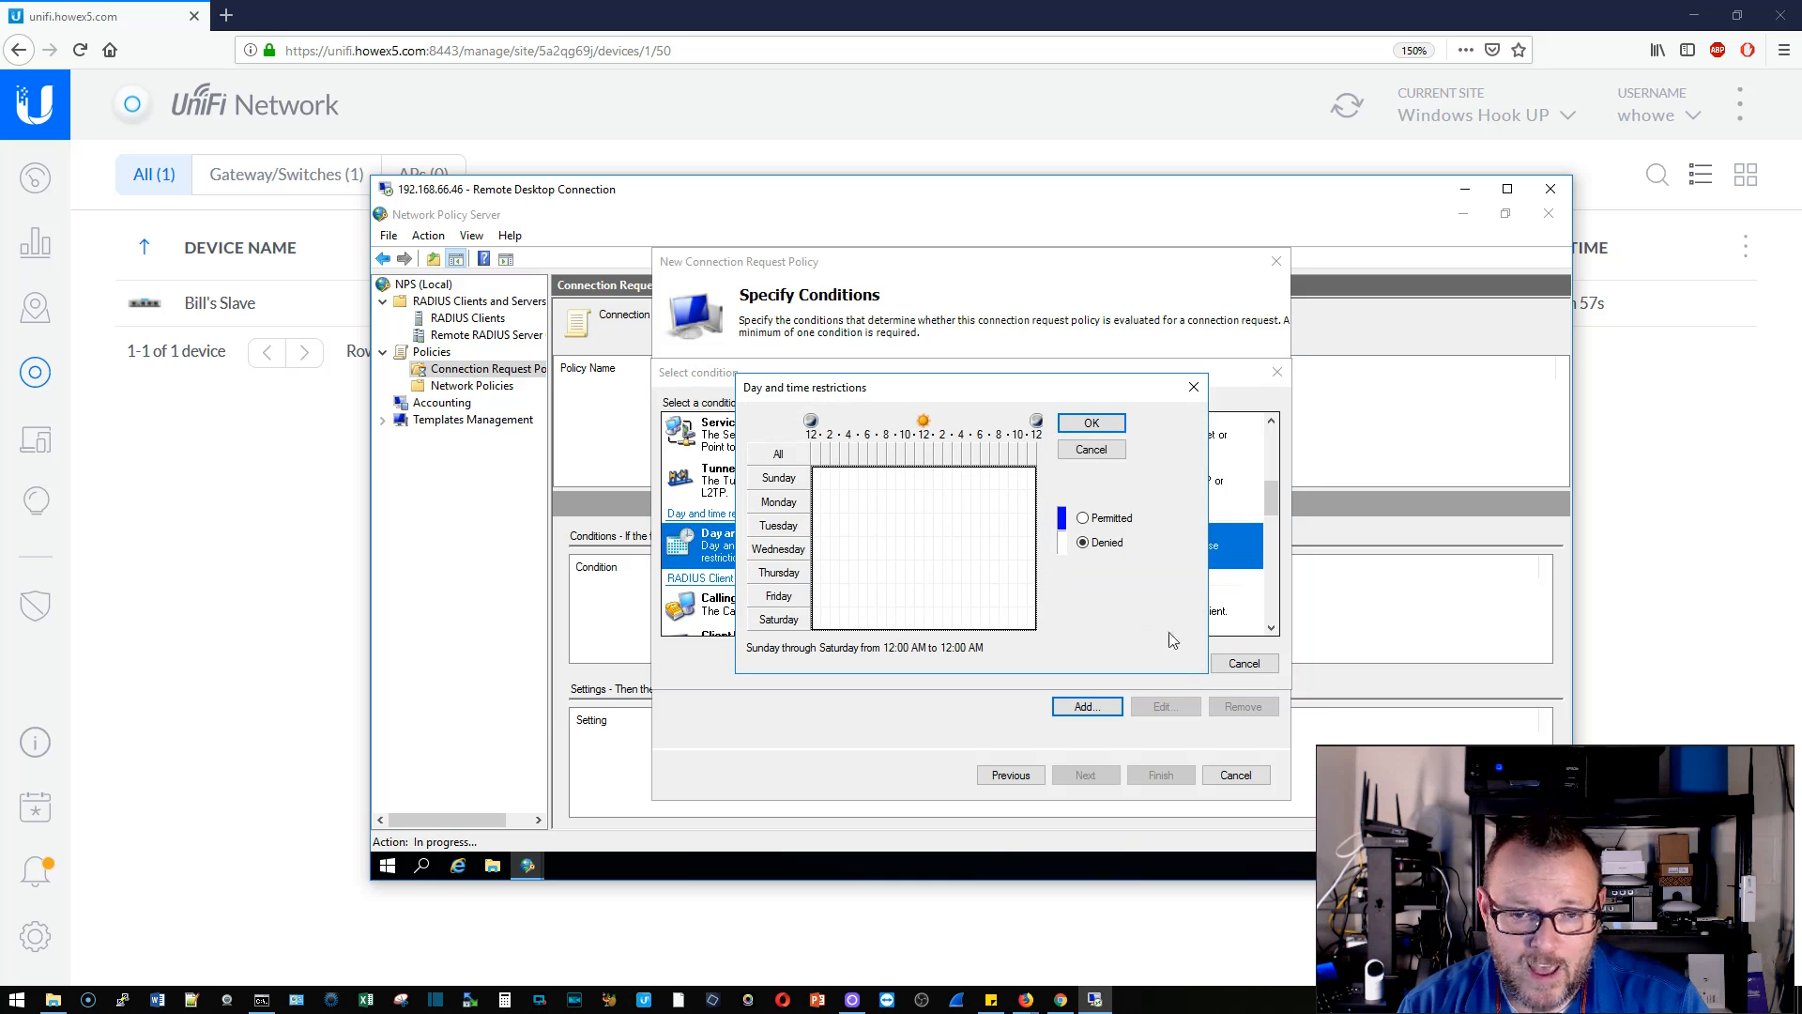
pyautogui.click(1084, 518)
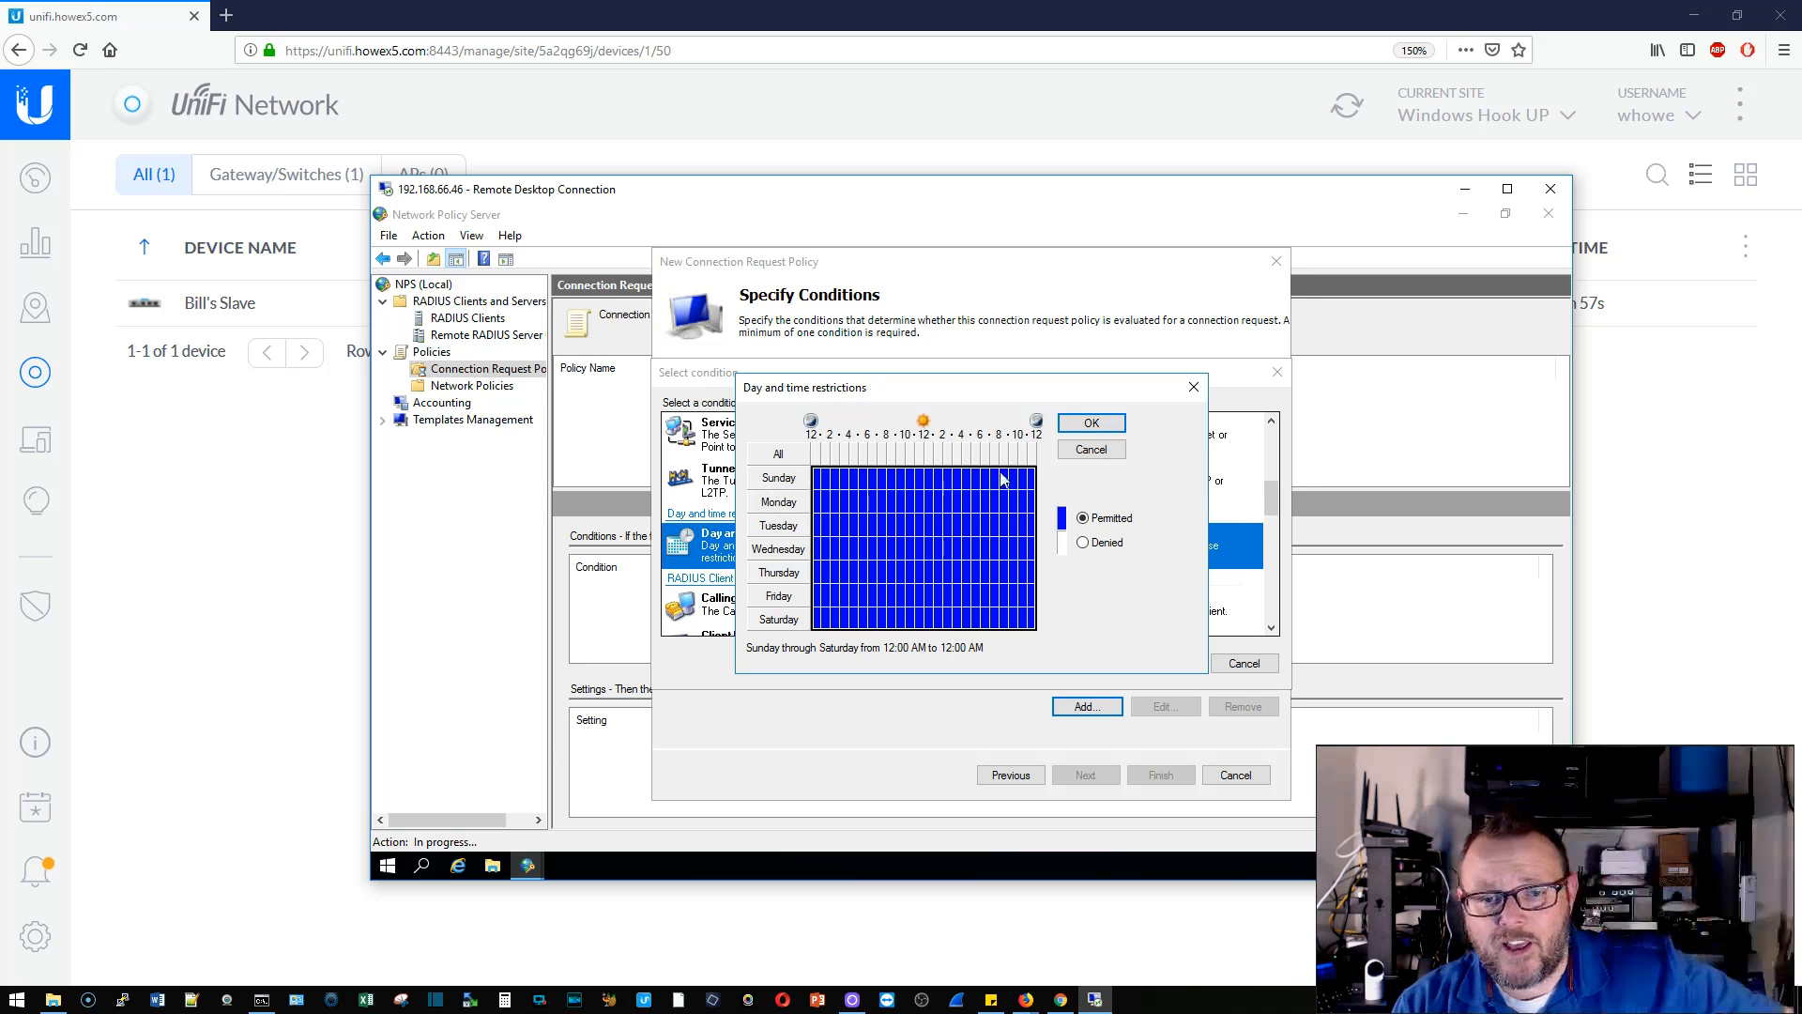
pyautogui.click(1092, 423)
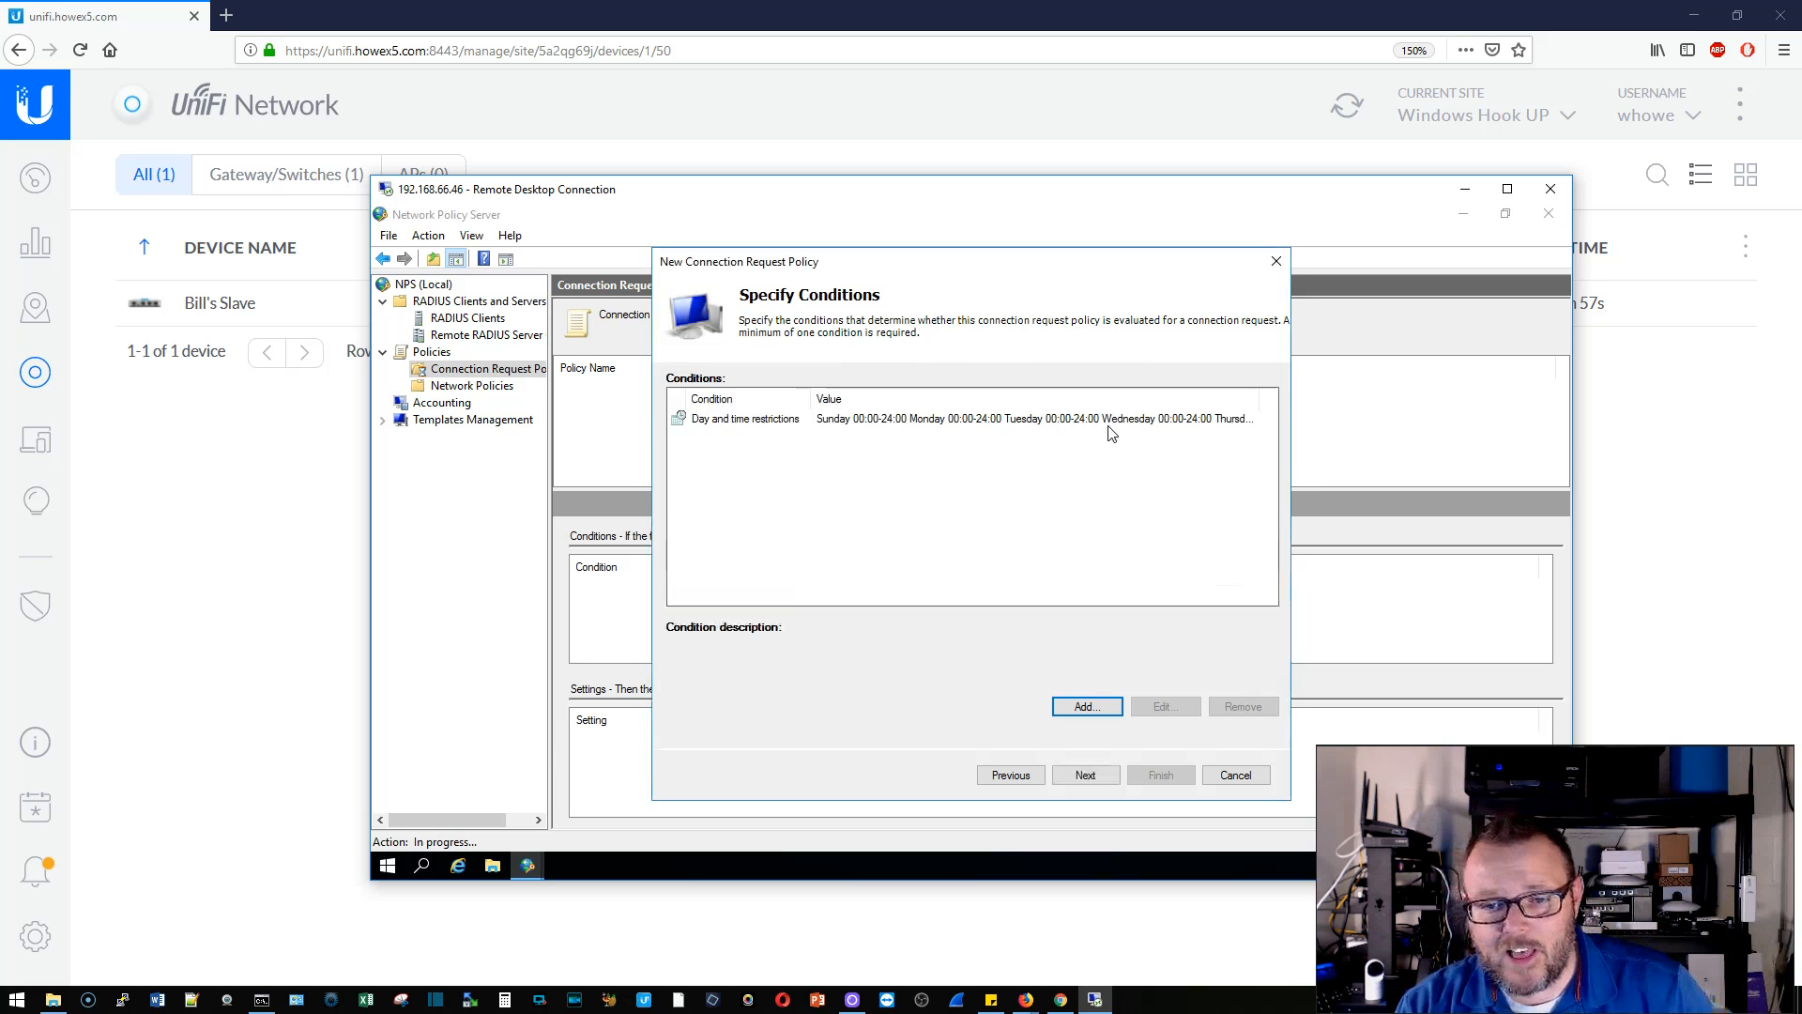
# - Keep authenticating requests on this server, finish the VPN policy, and view Network Policies
pyautogui.click(1089, 779)
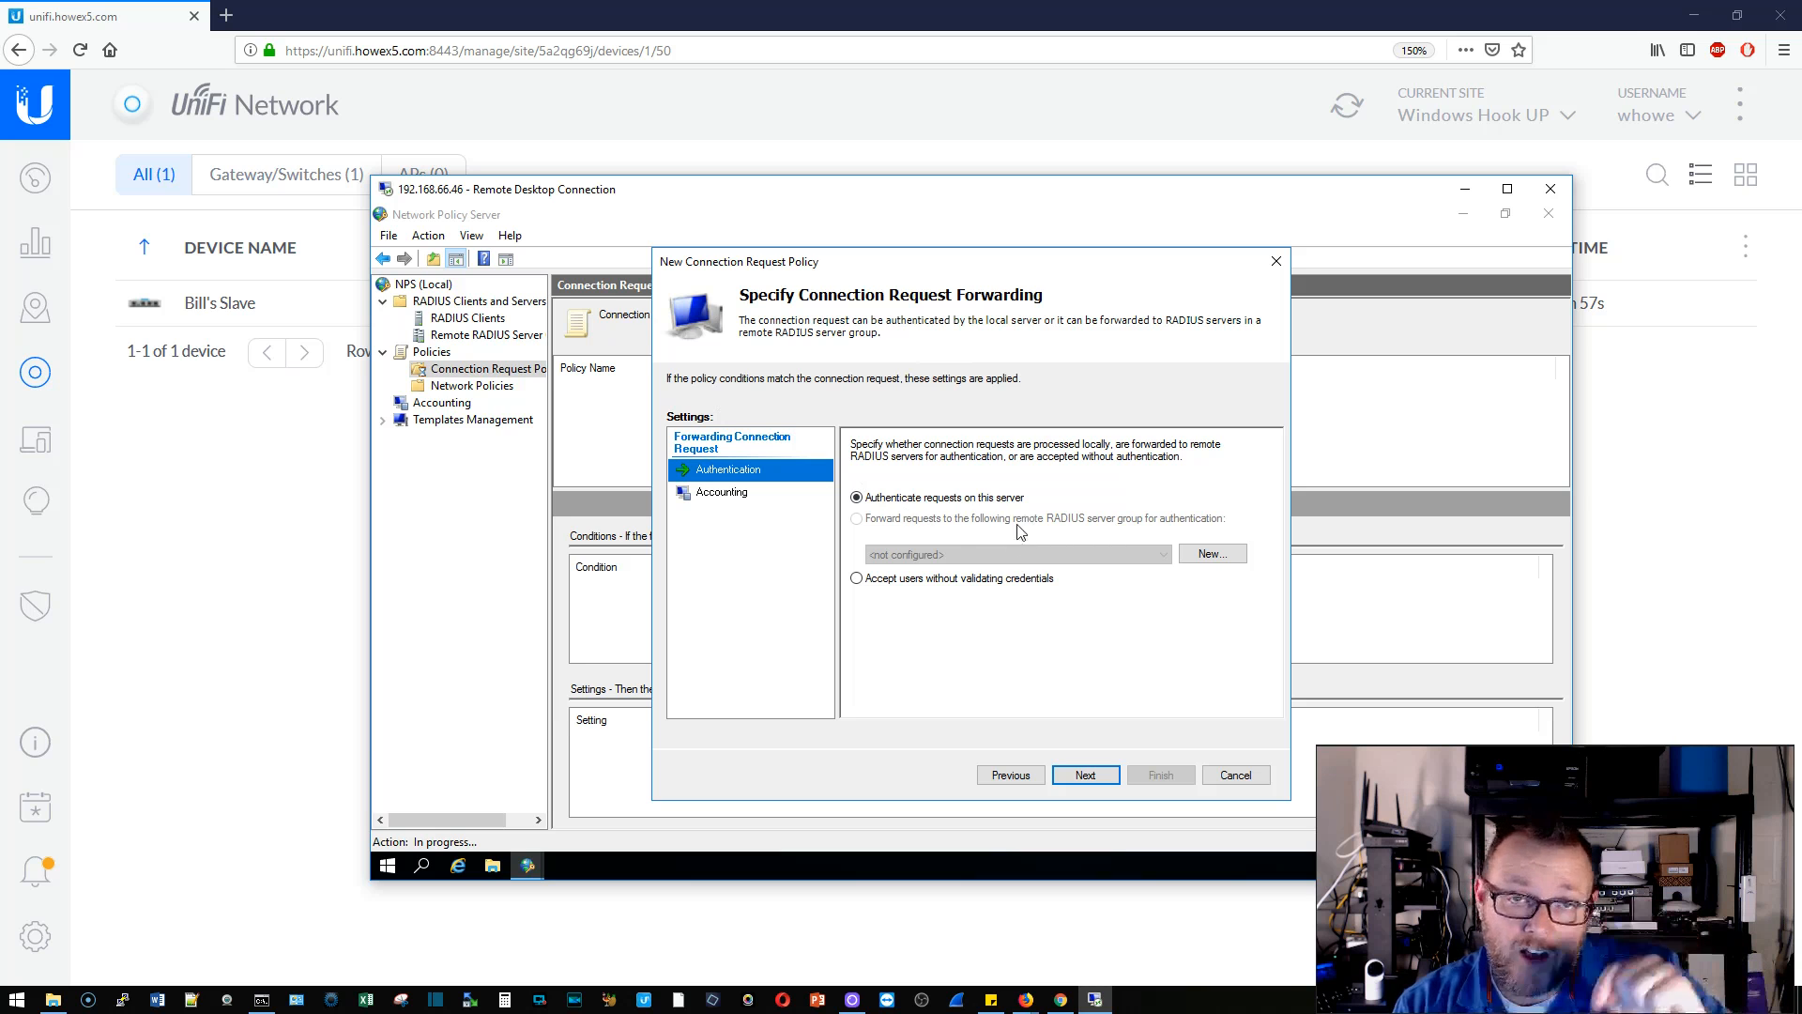
pyautogui.click(741, 497)
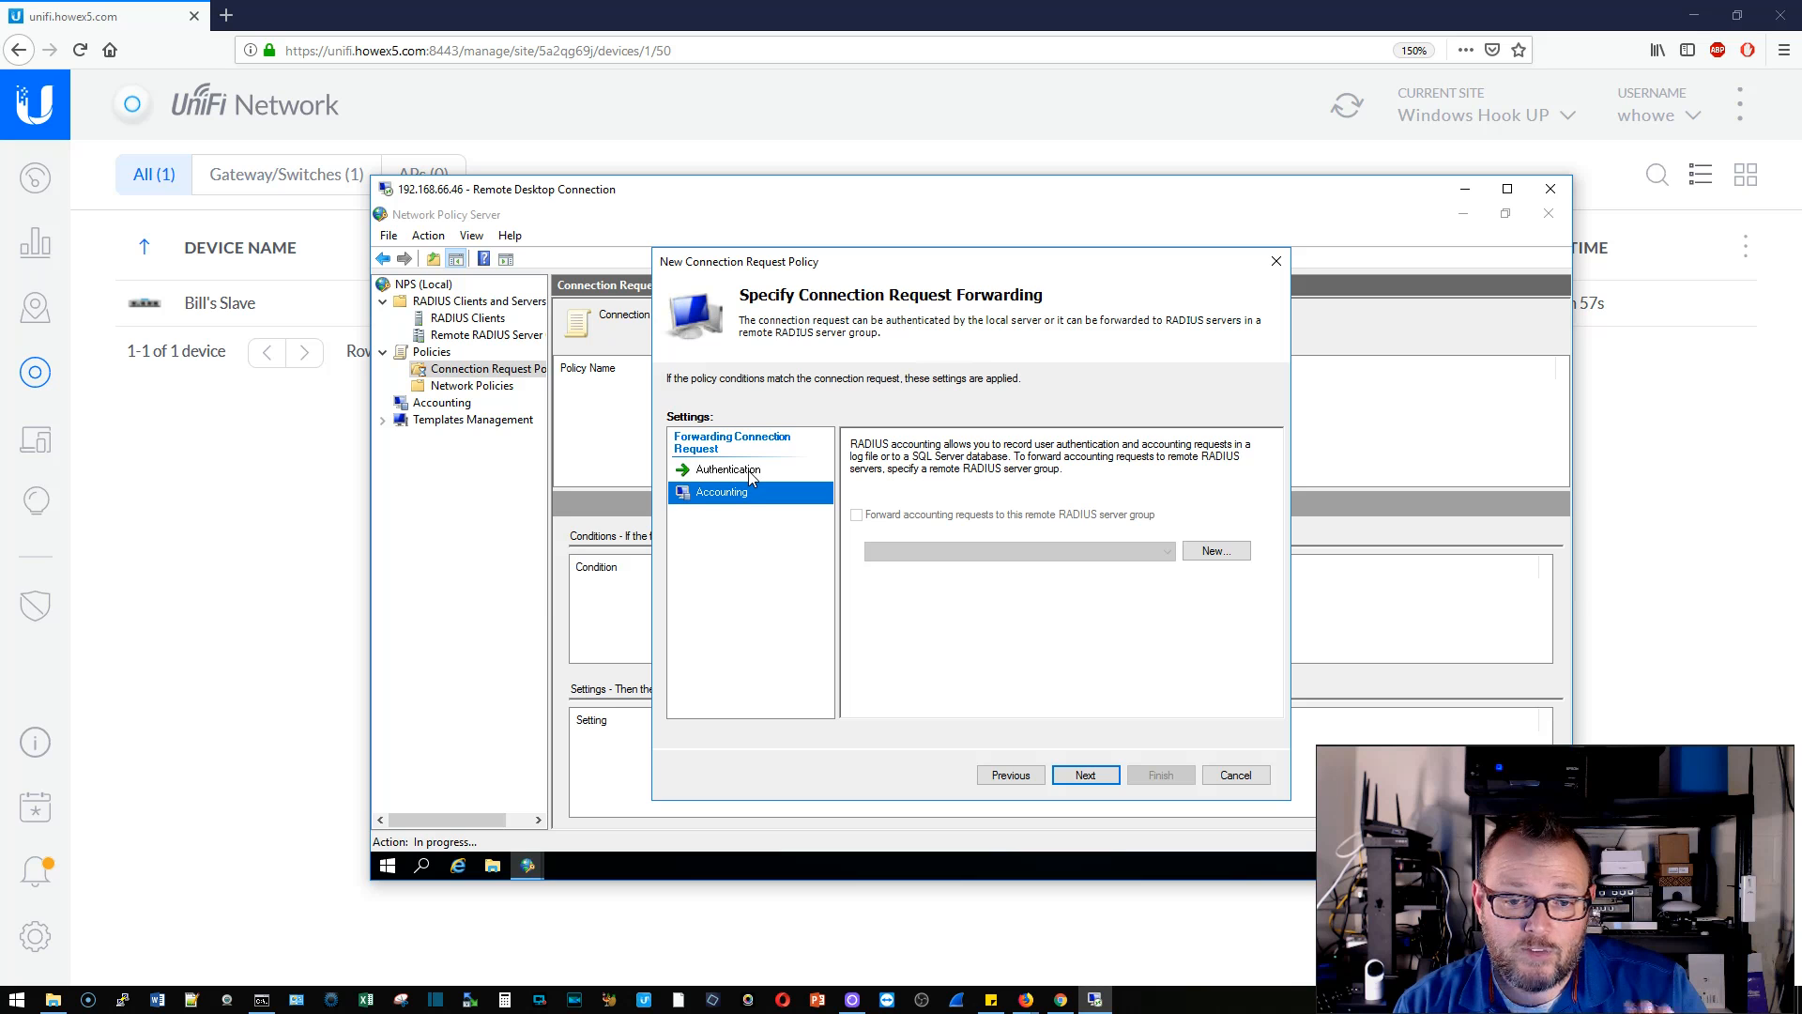
pyautogui.click(750, 477)
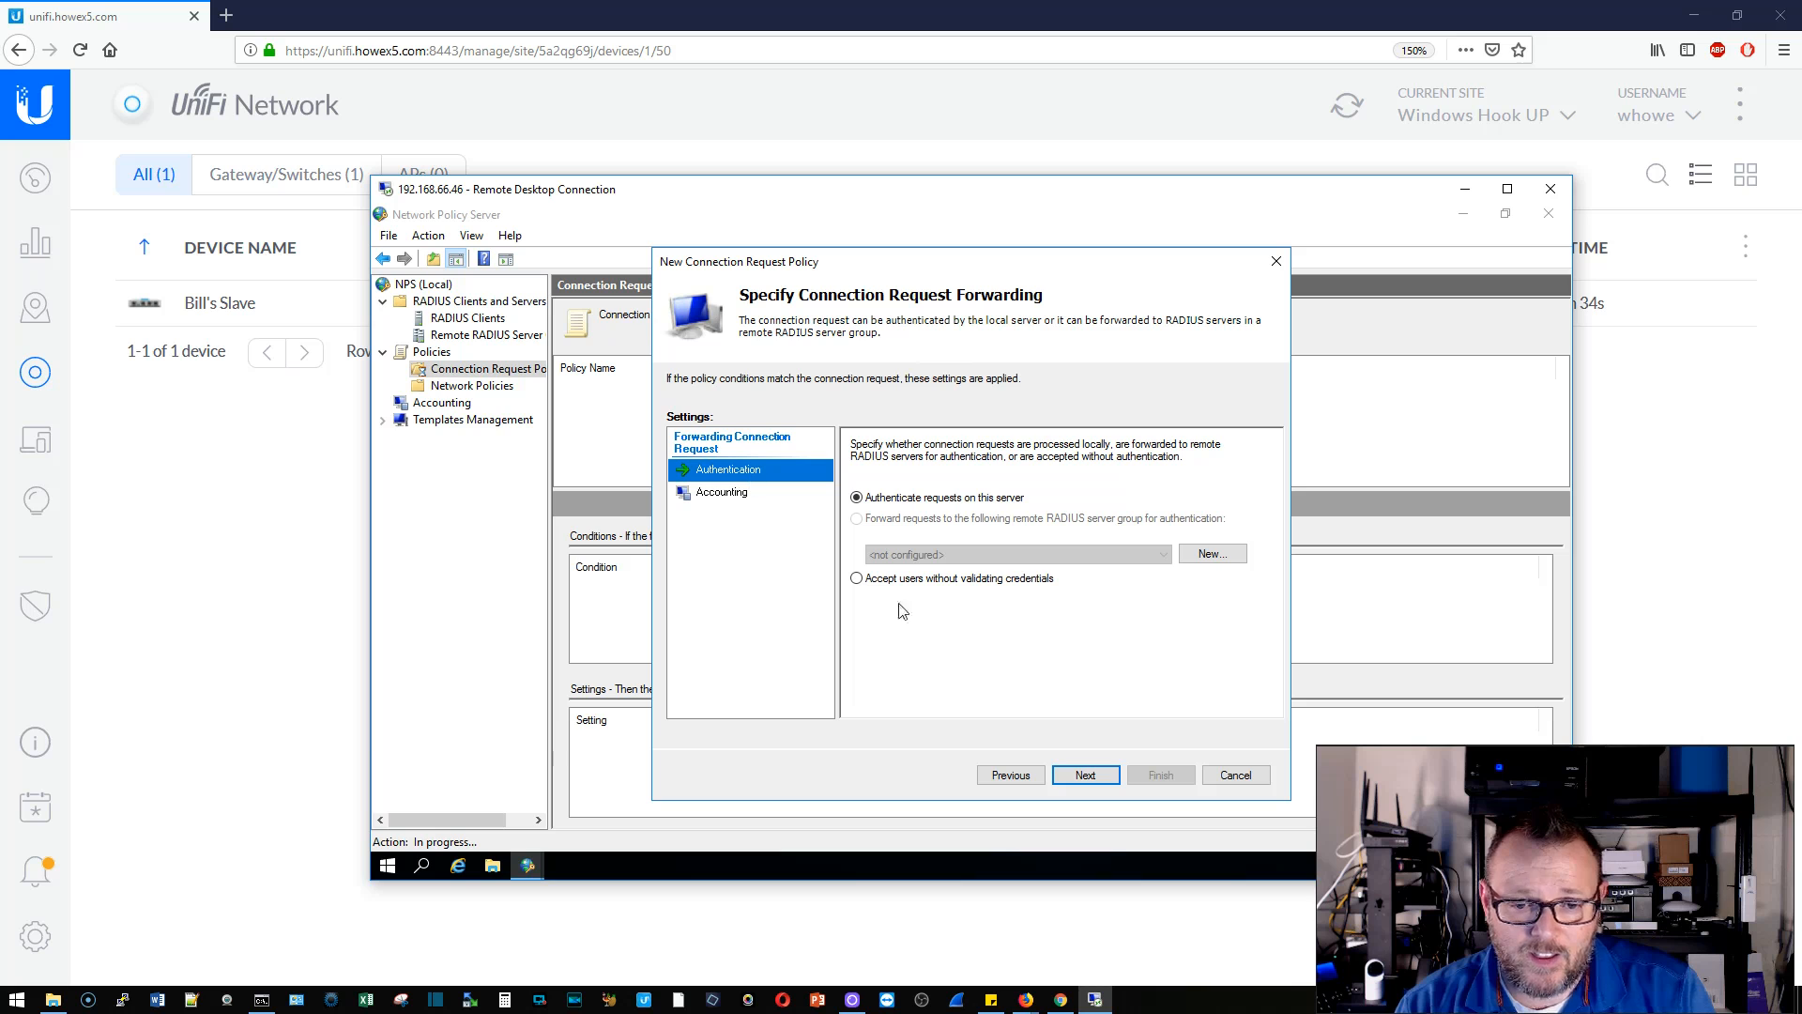
pyautogui.click(1085, 773)
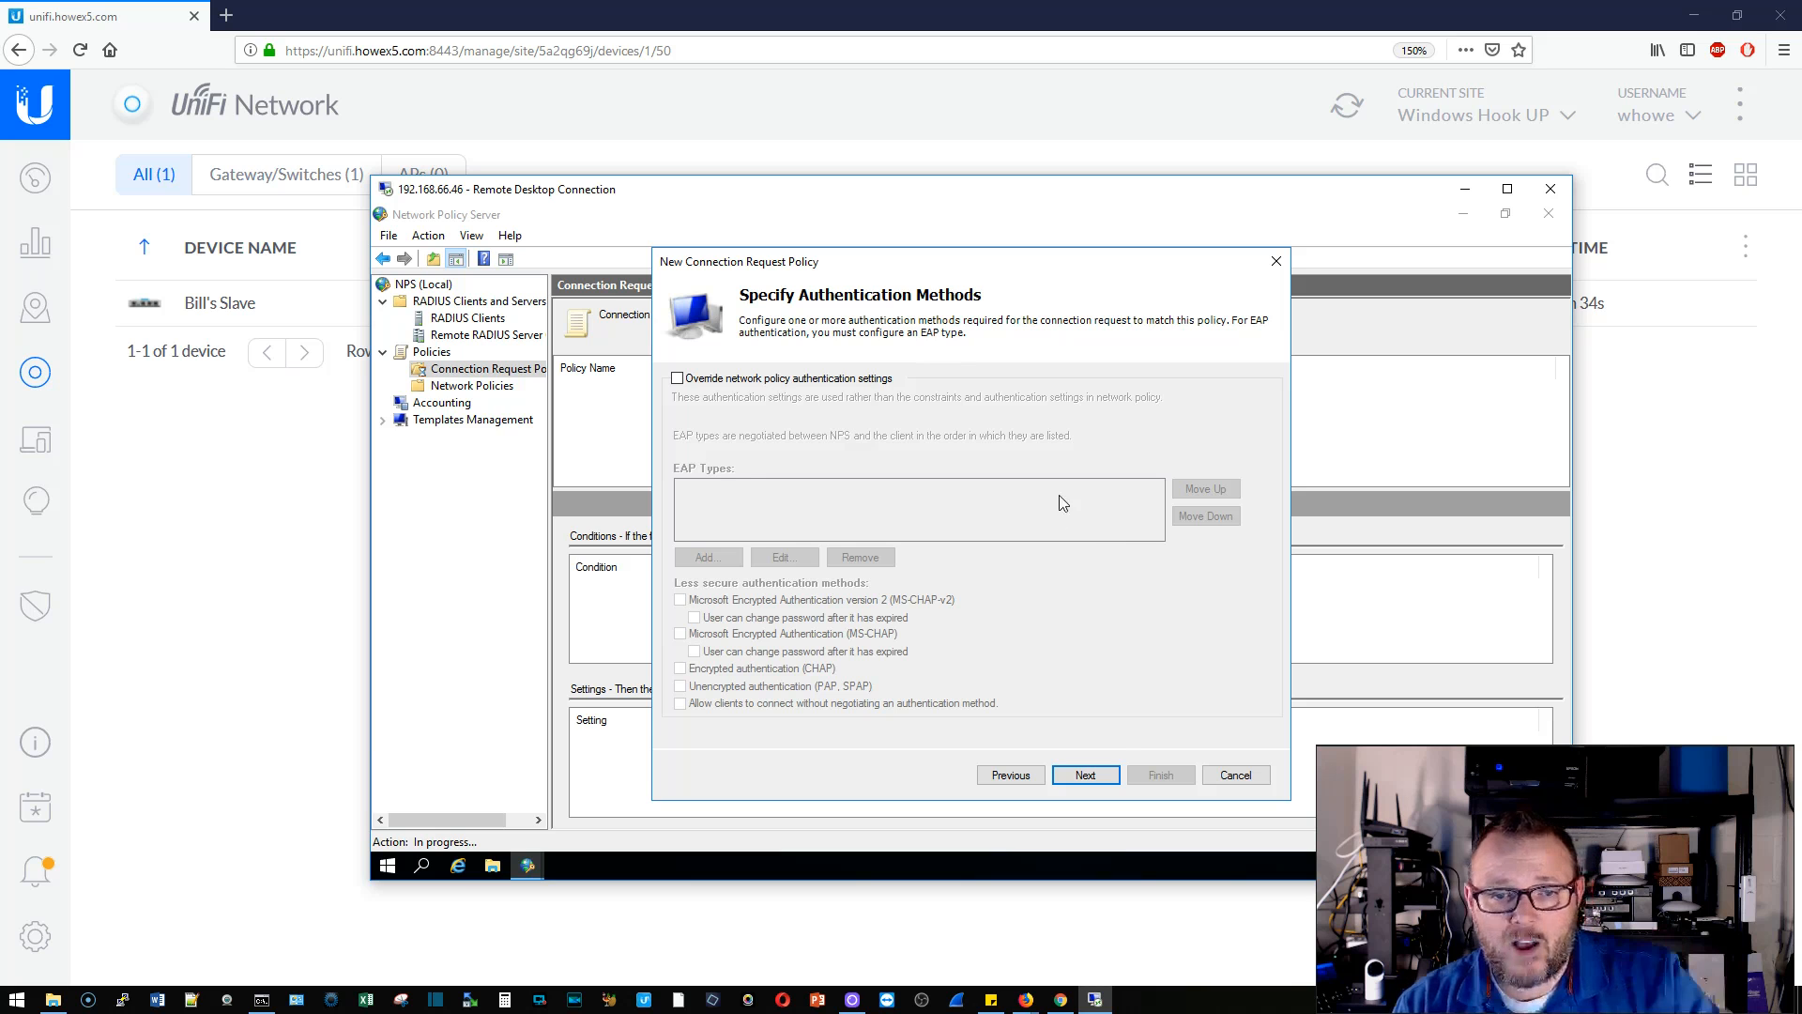
pyautogui.click(1093, 779)
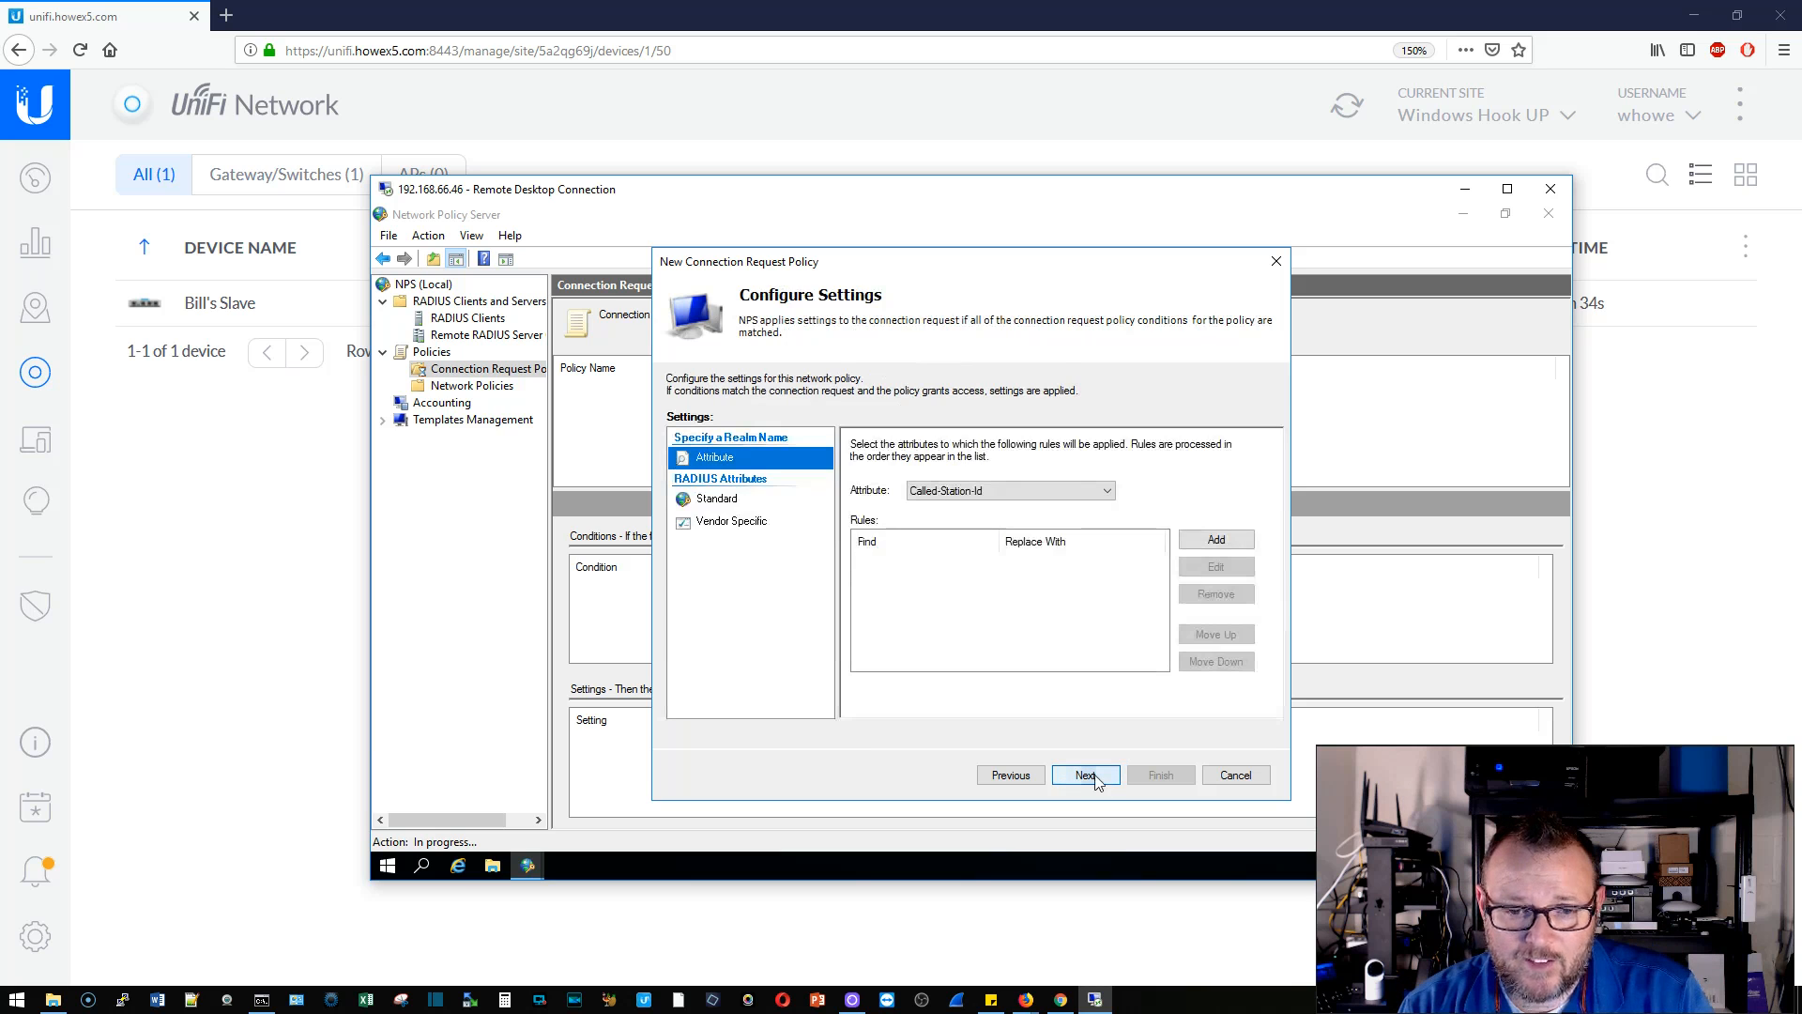
pyautogui.click(1087, 777)
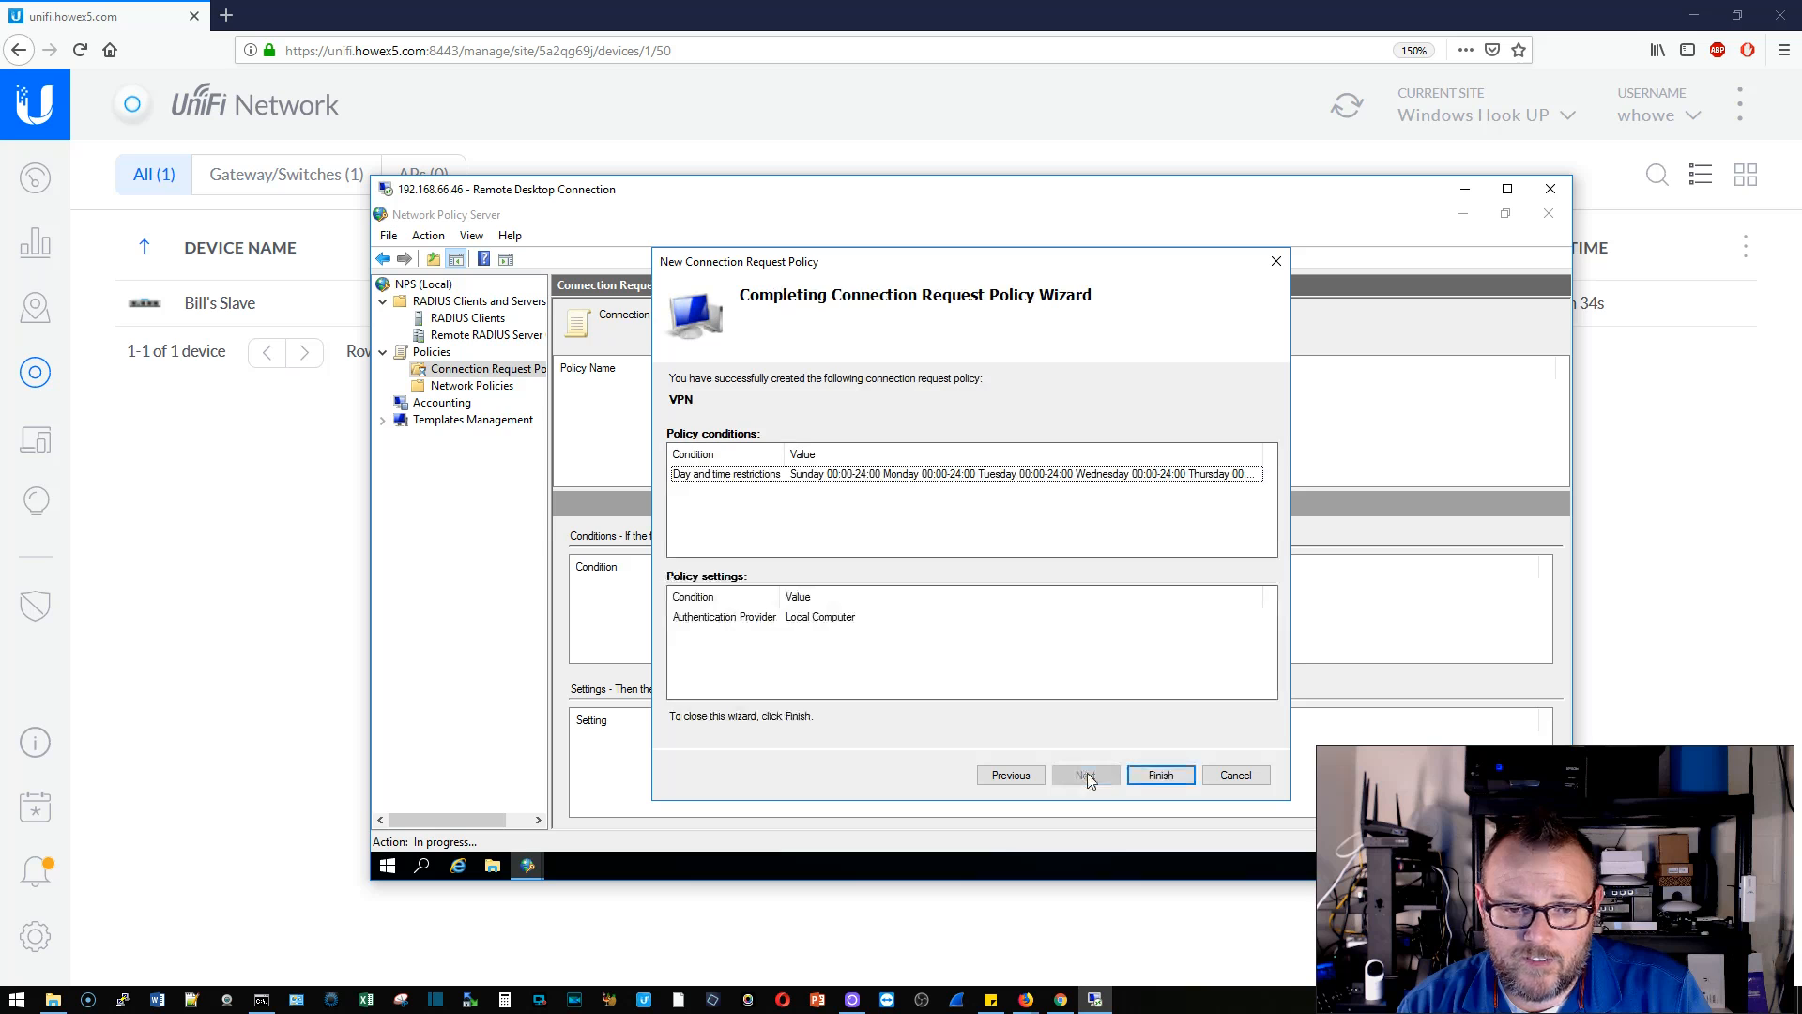
pyautogui.click(1161, 775)
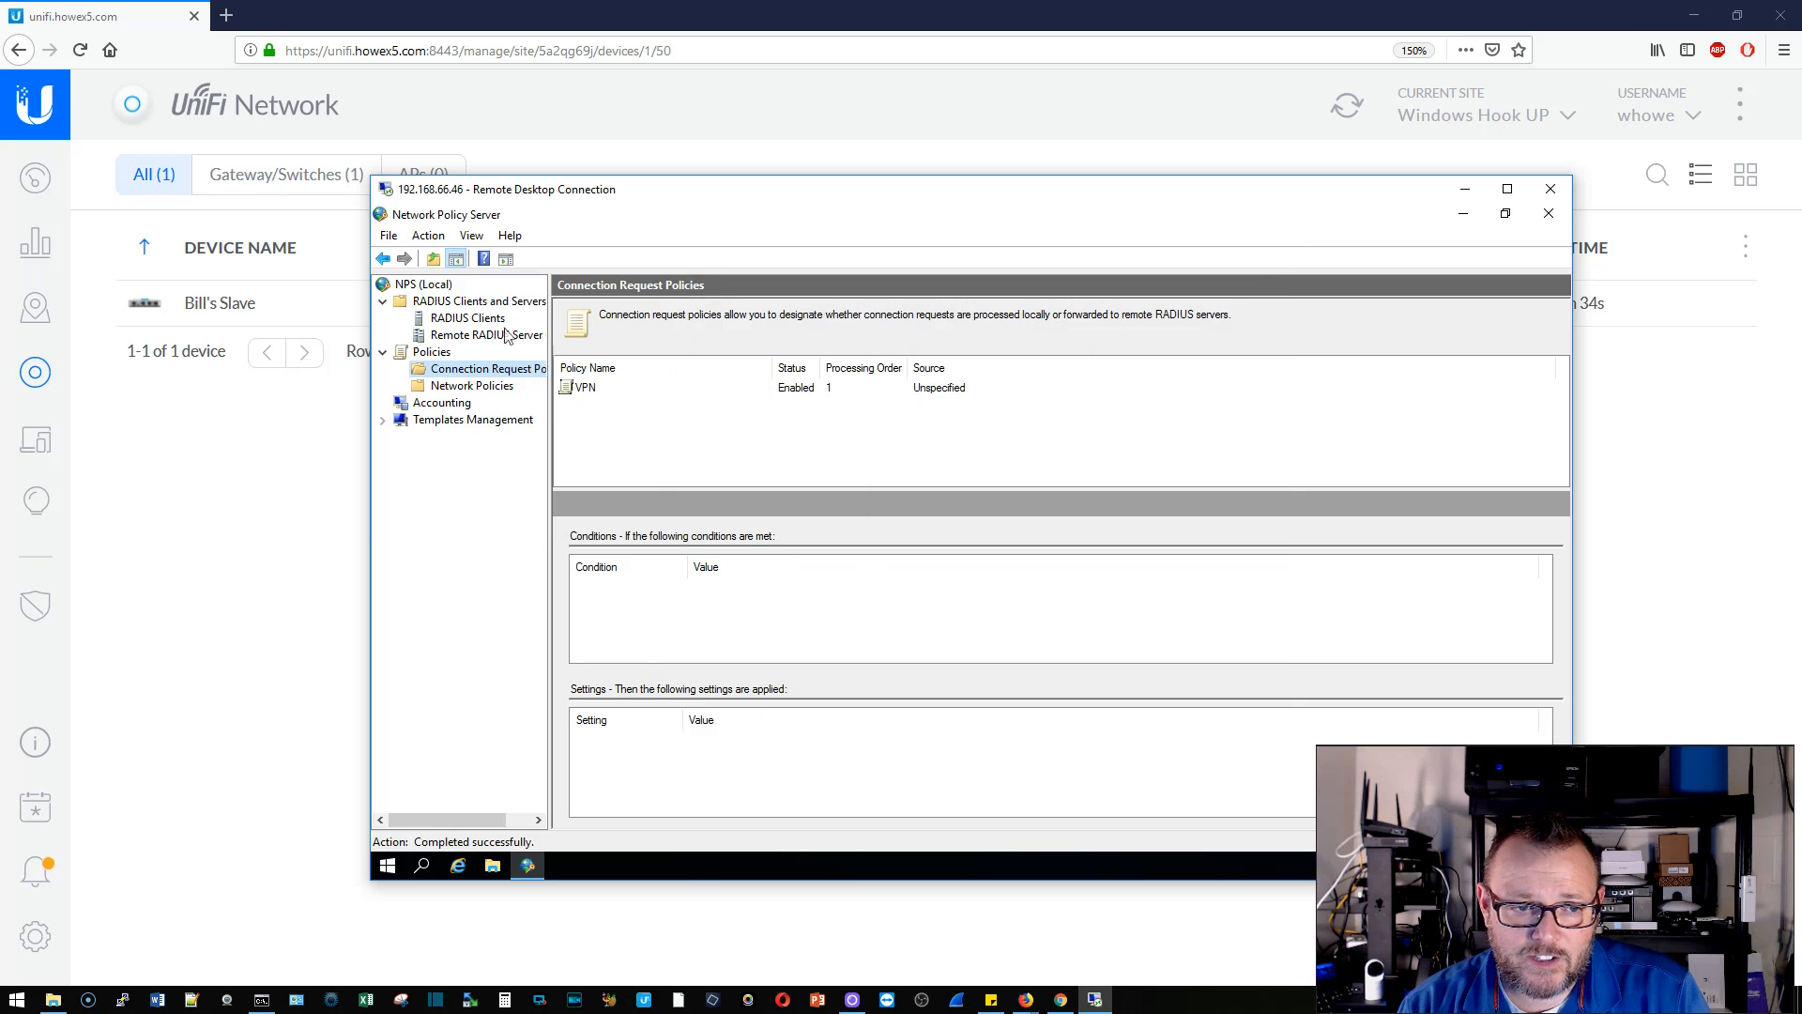
pyautogui.click(495, 387)
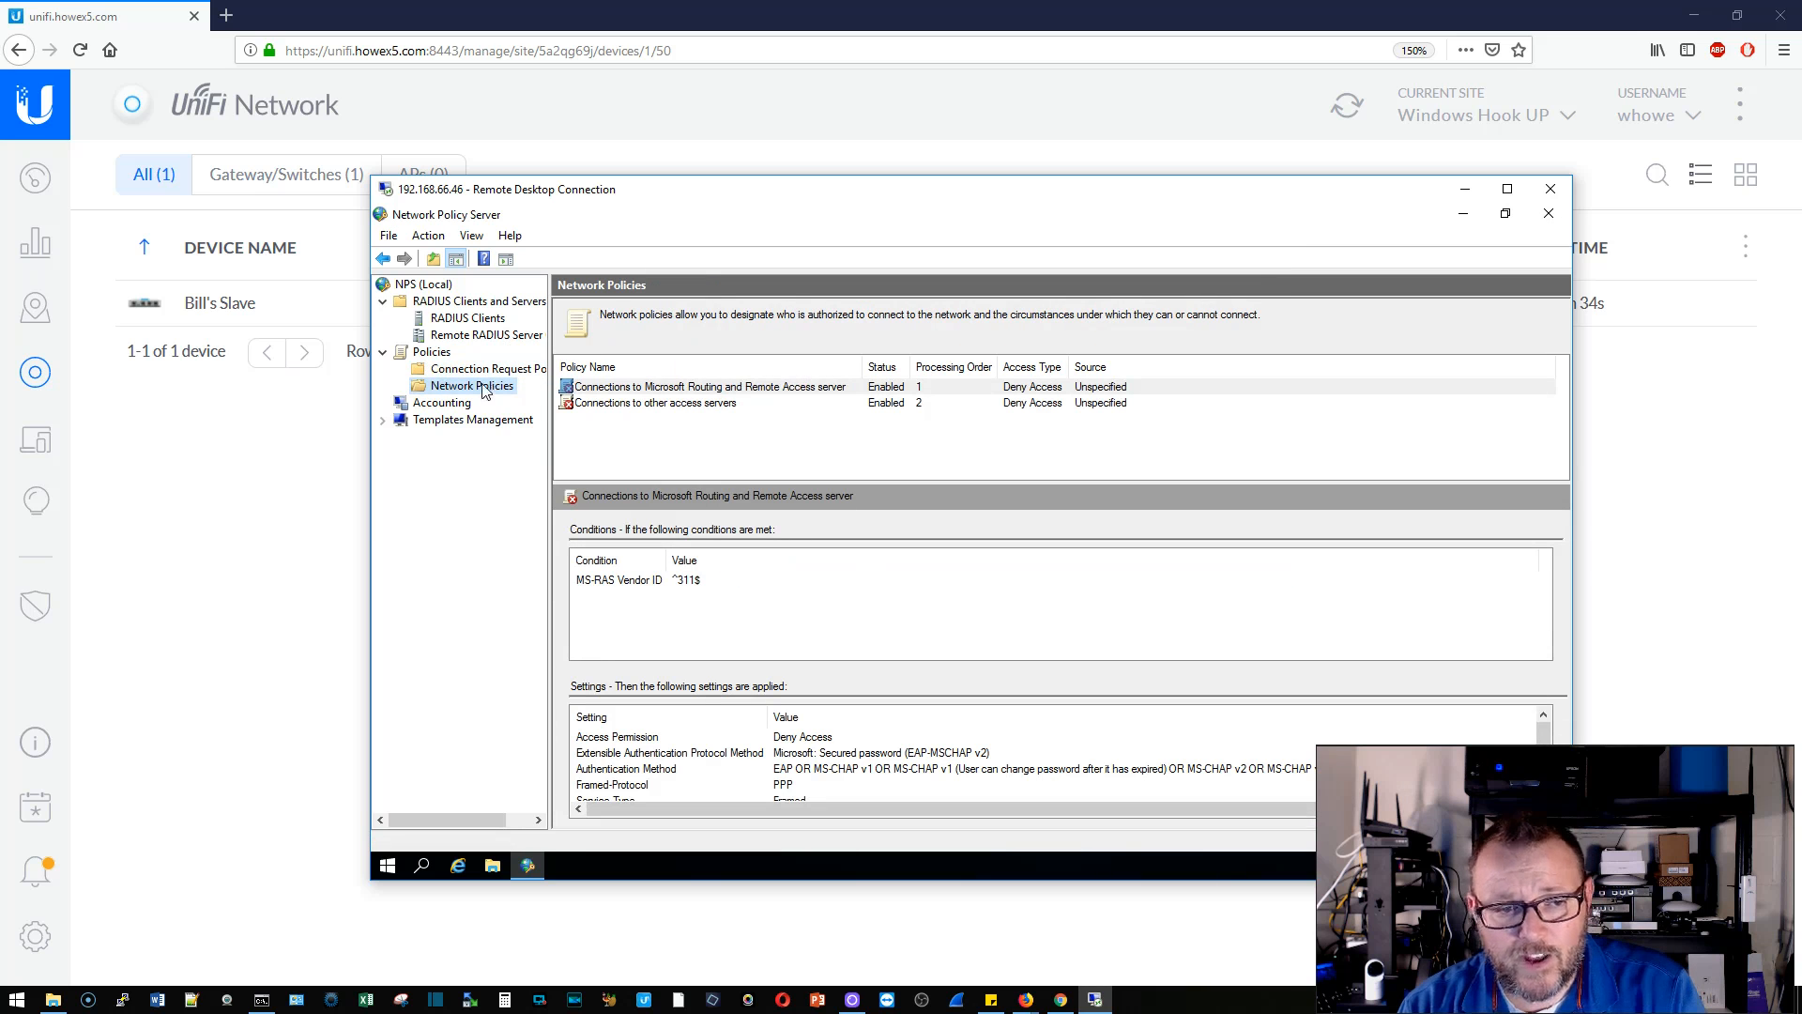
# - Start a new network policy 'VPN' with a Windows Groups condition for BUILTIN\Users
pyautogui.rightClick(484, 390)
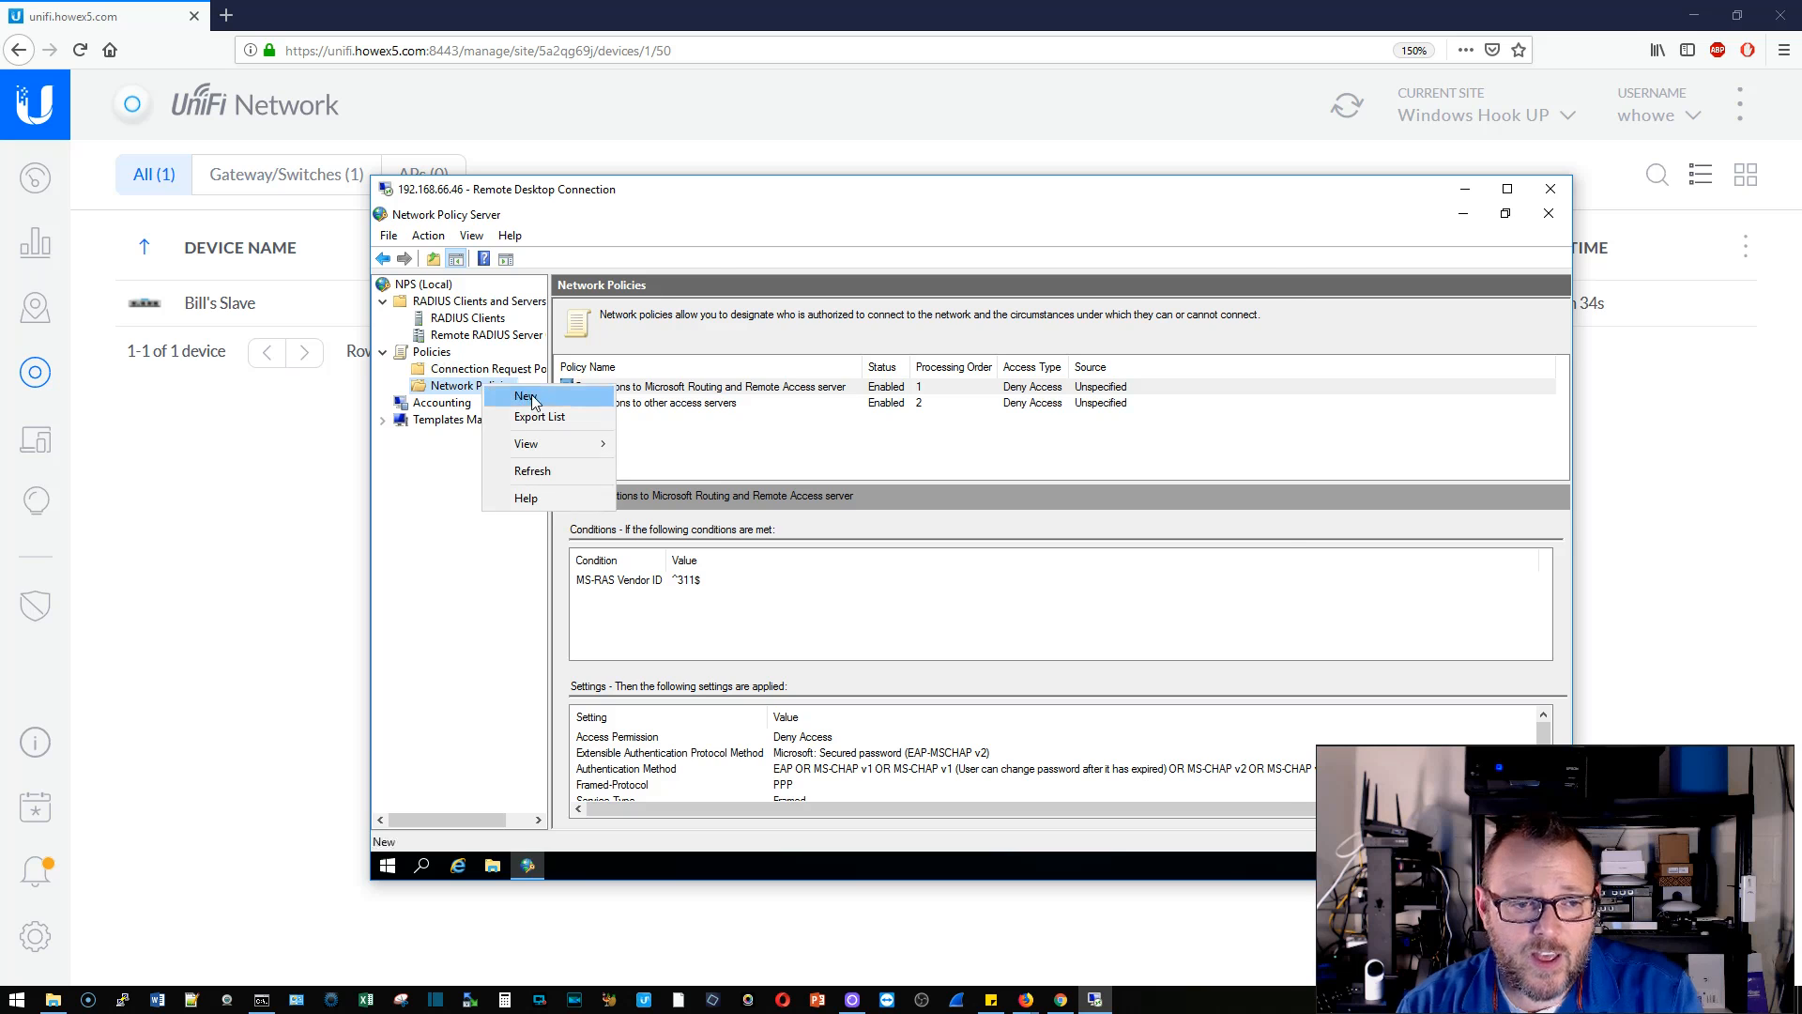
pyautogui.click(524, 392)
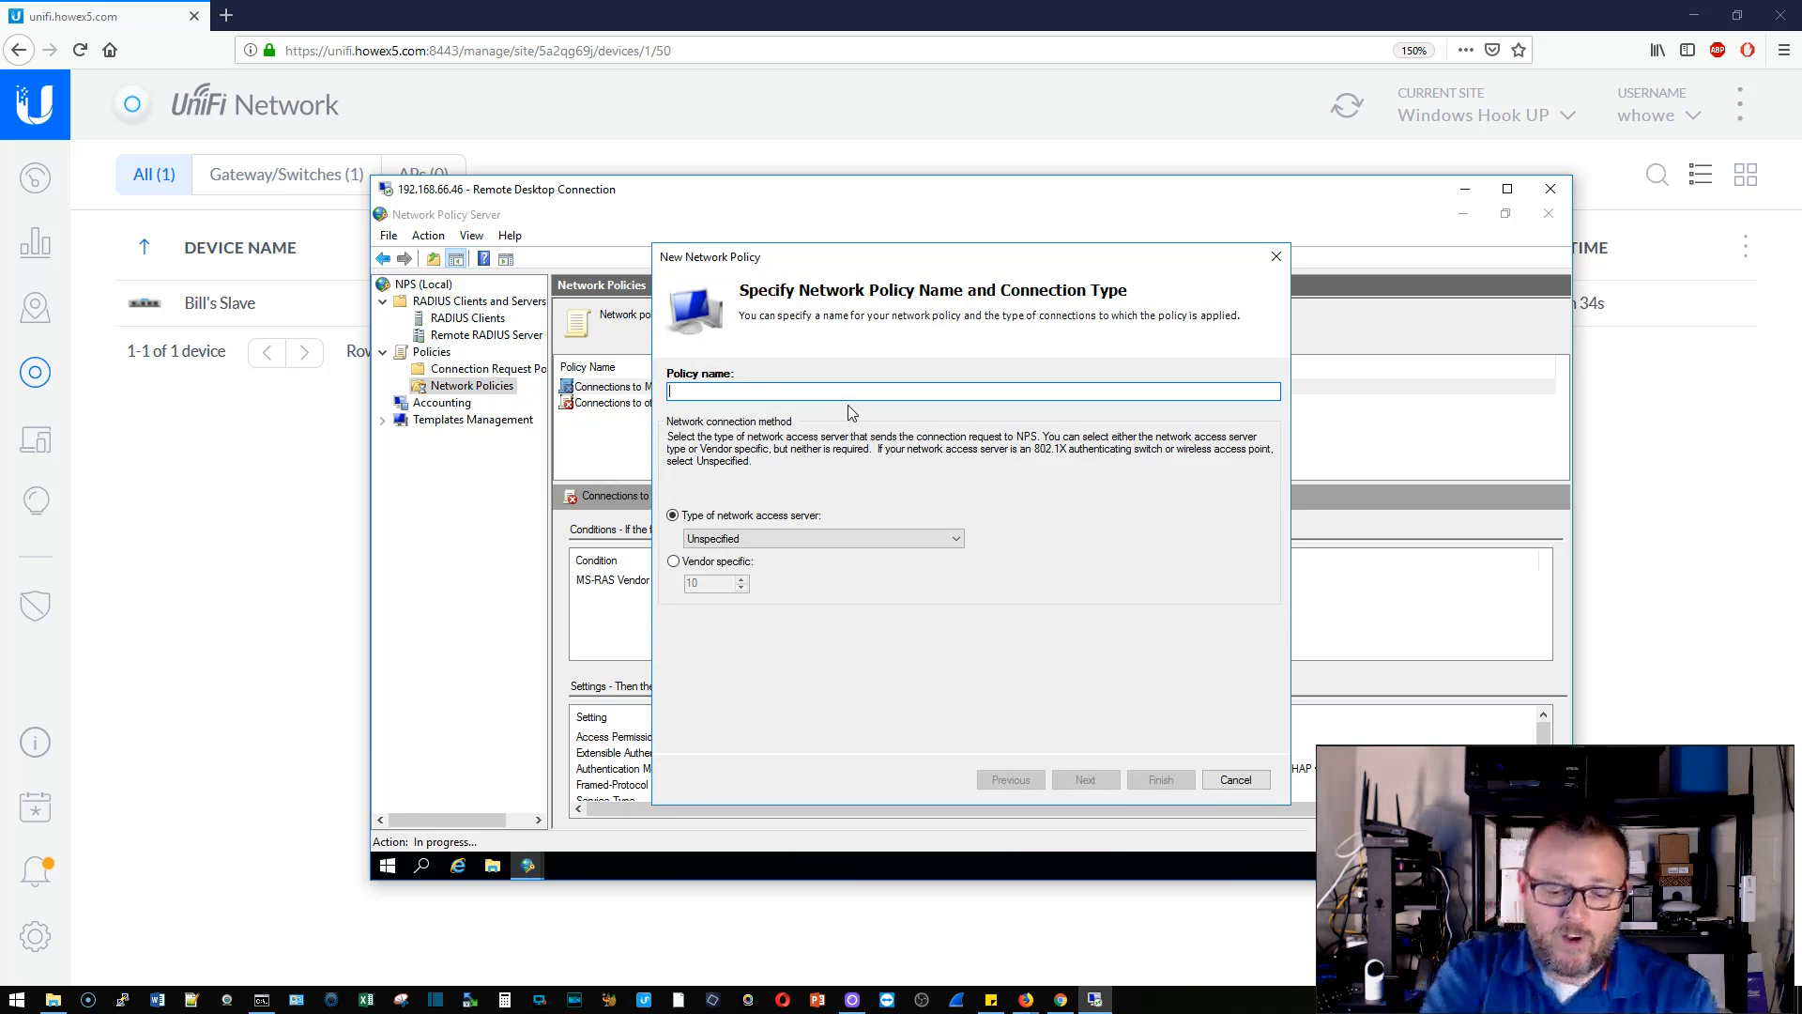
pyautogui.write('VPN')
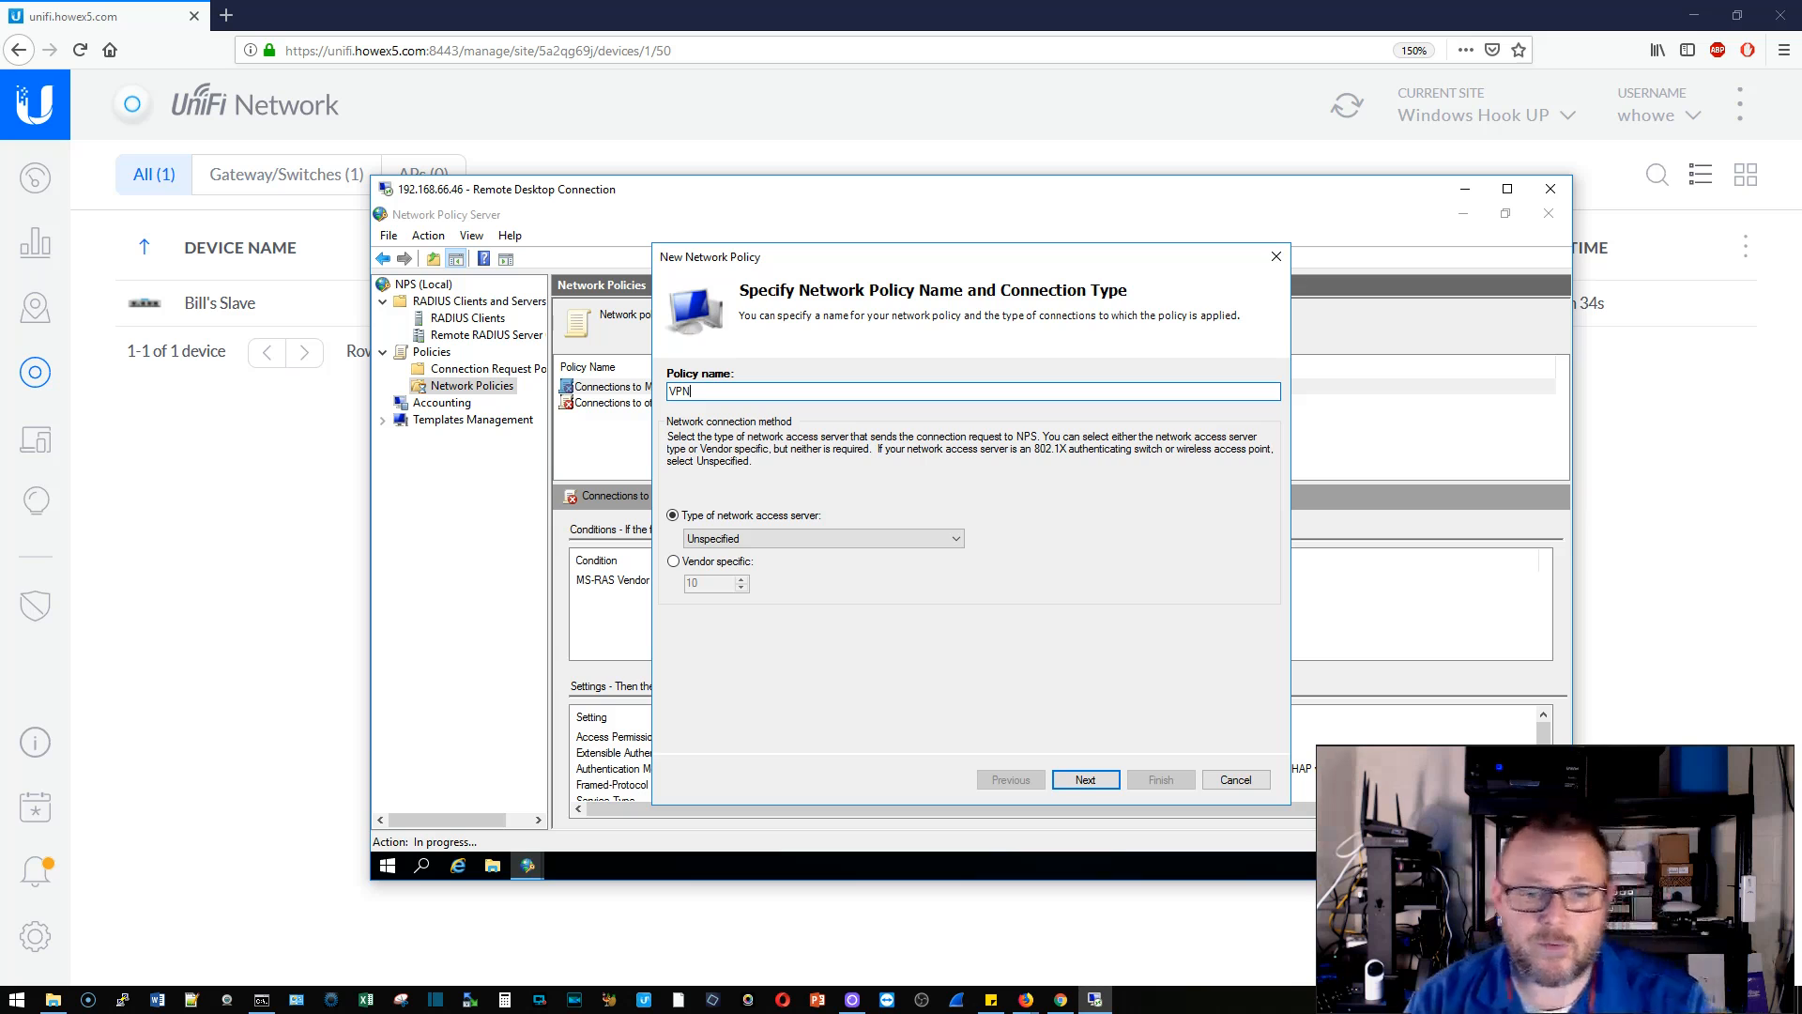
pyautogui.click(1098, 783)
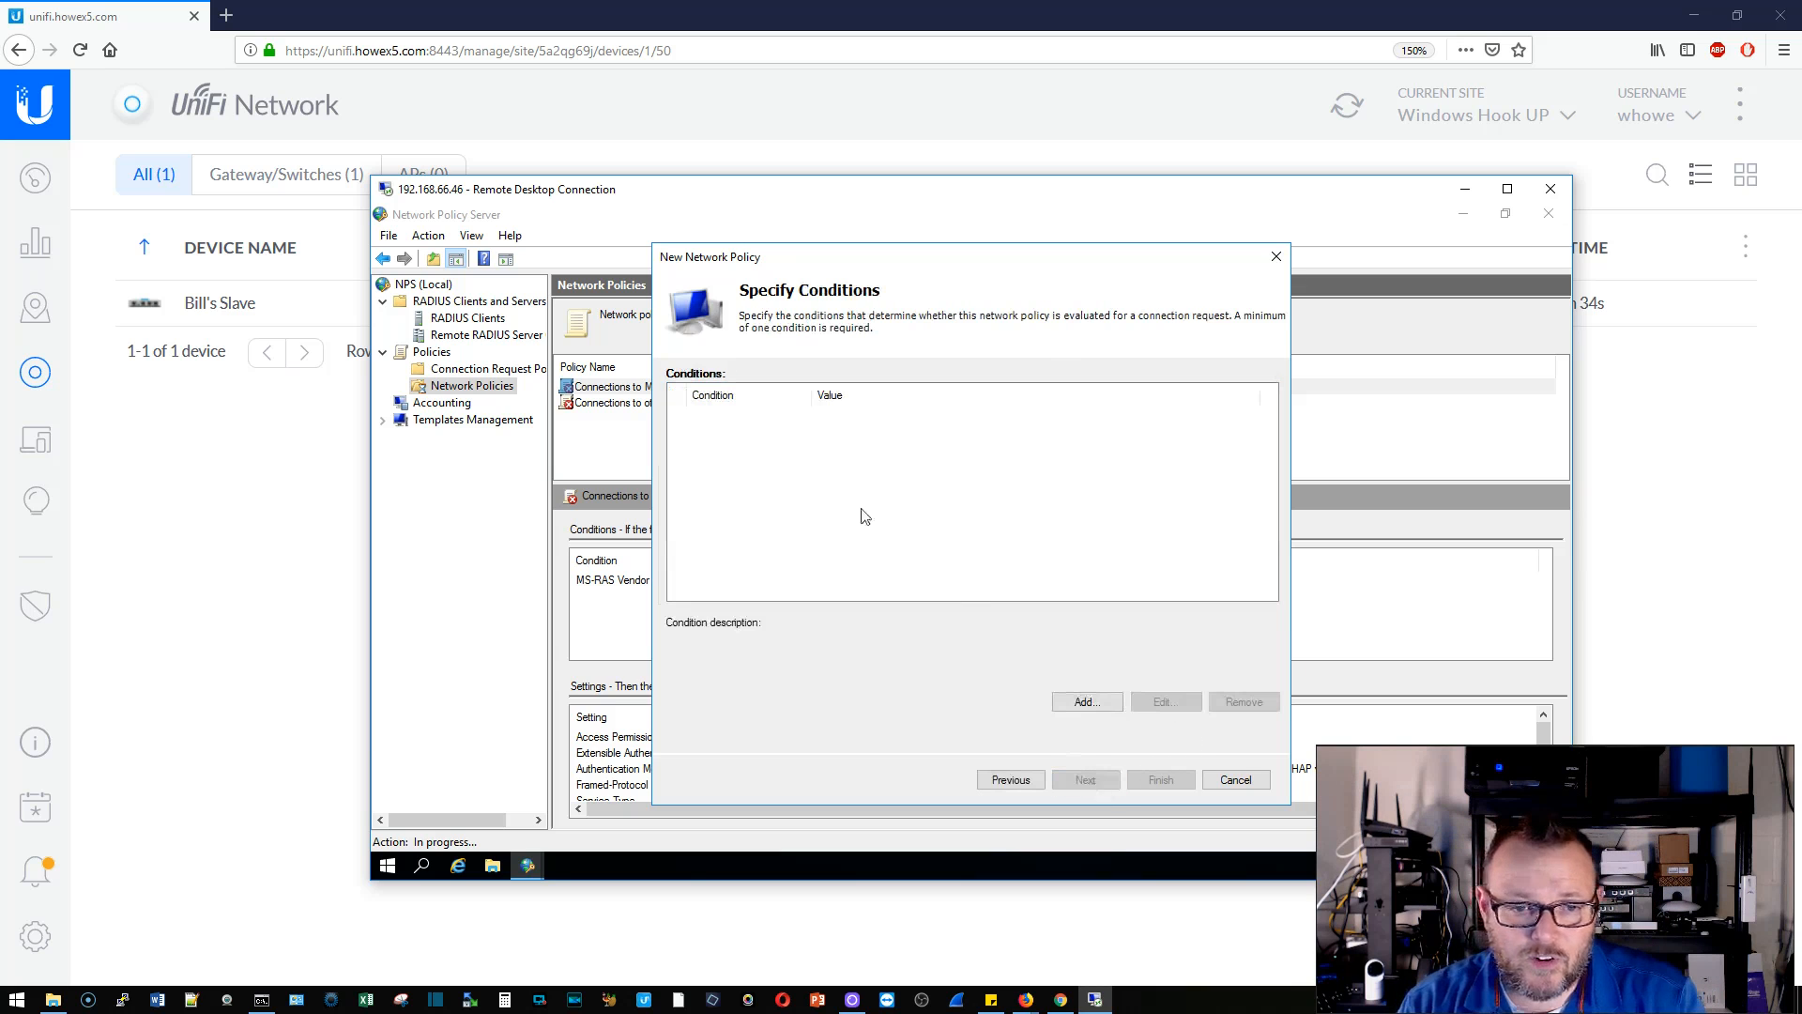
pyautogui.click(1081, 702)
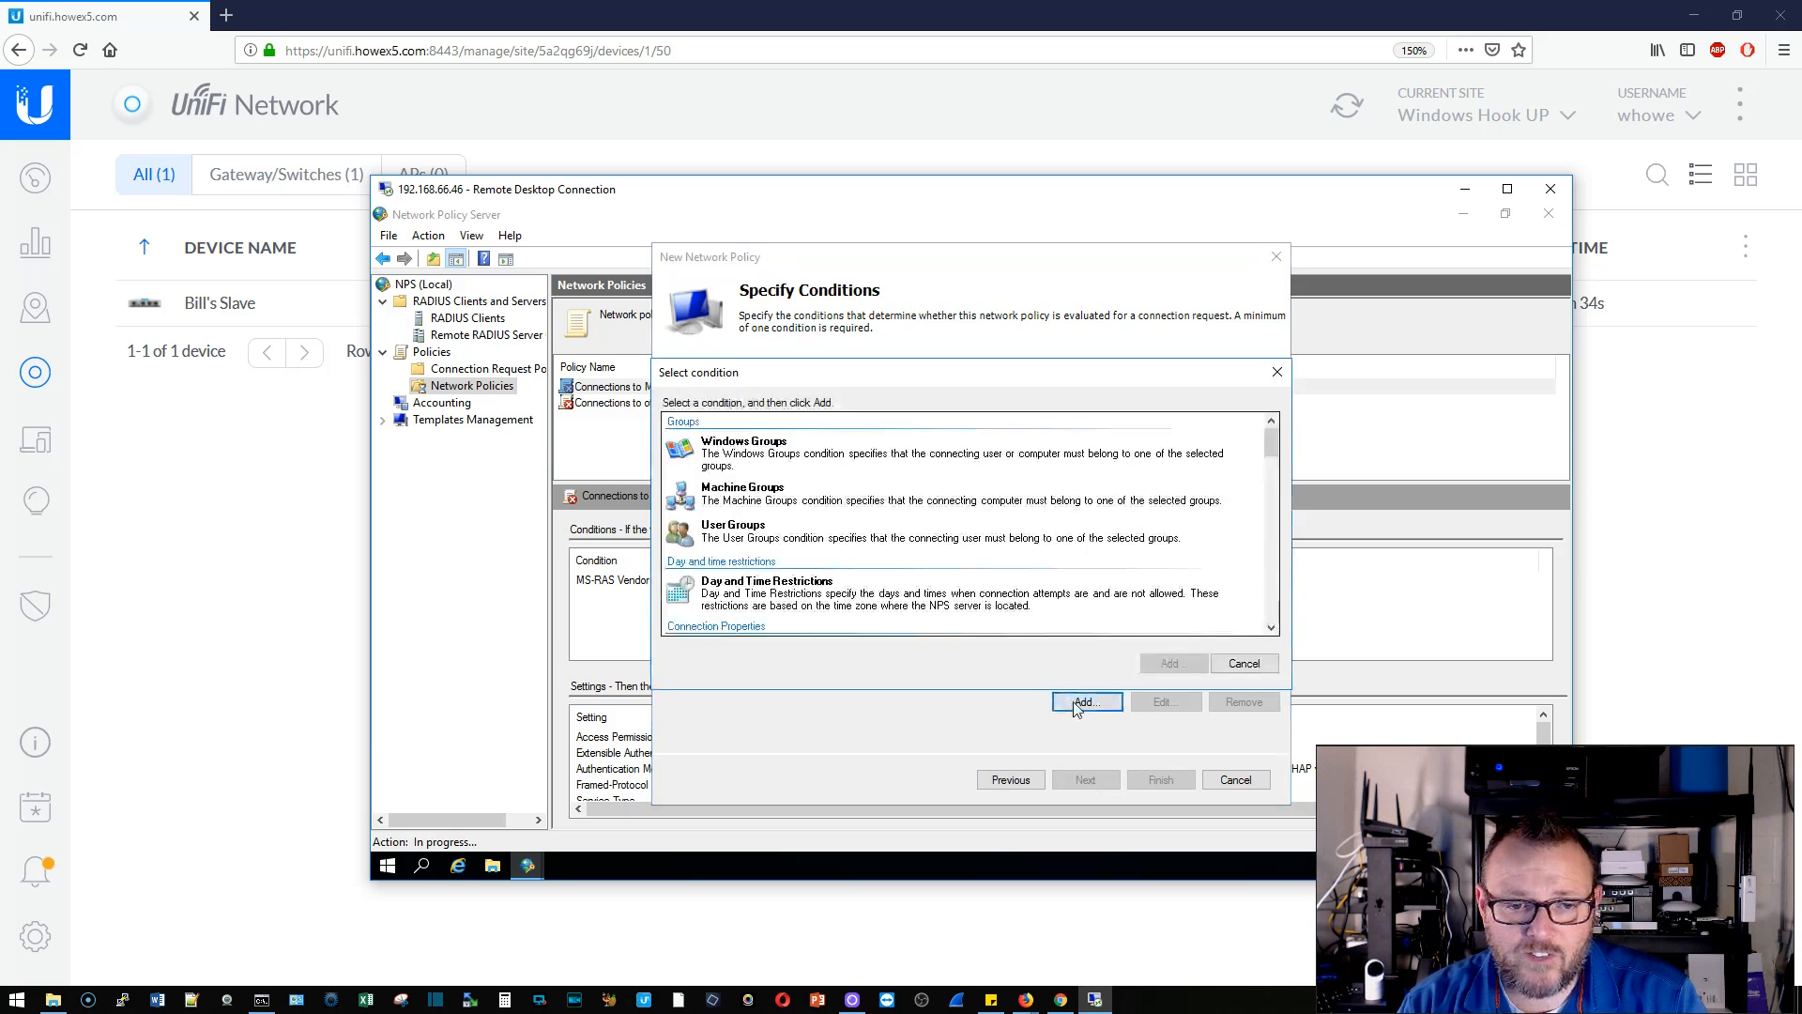
pyautogui.click(772, 448)
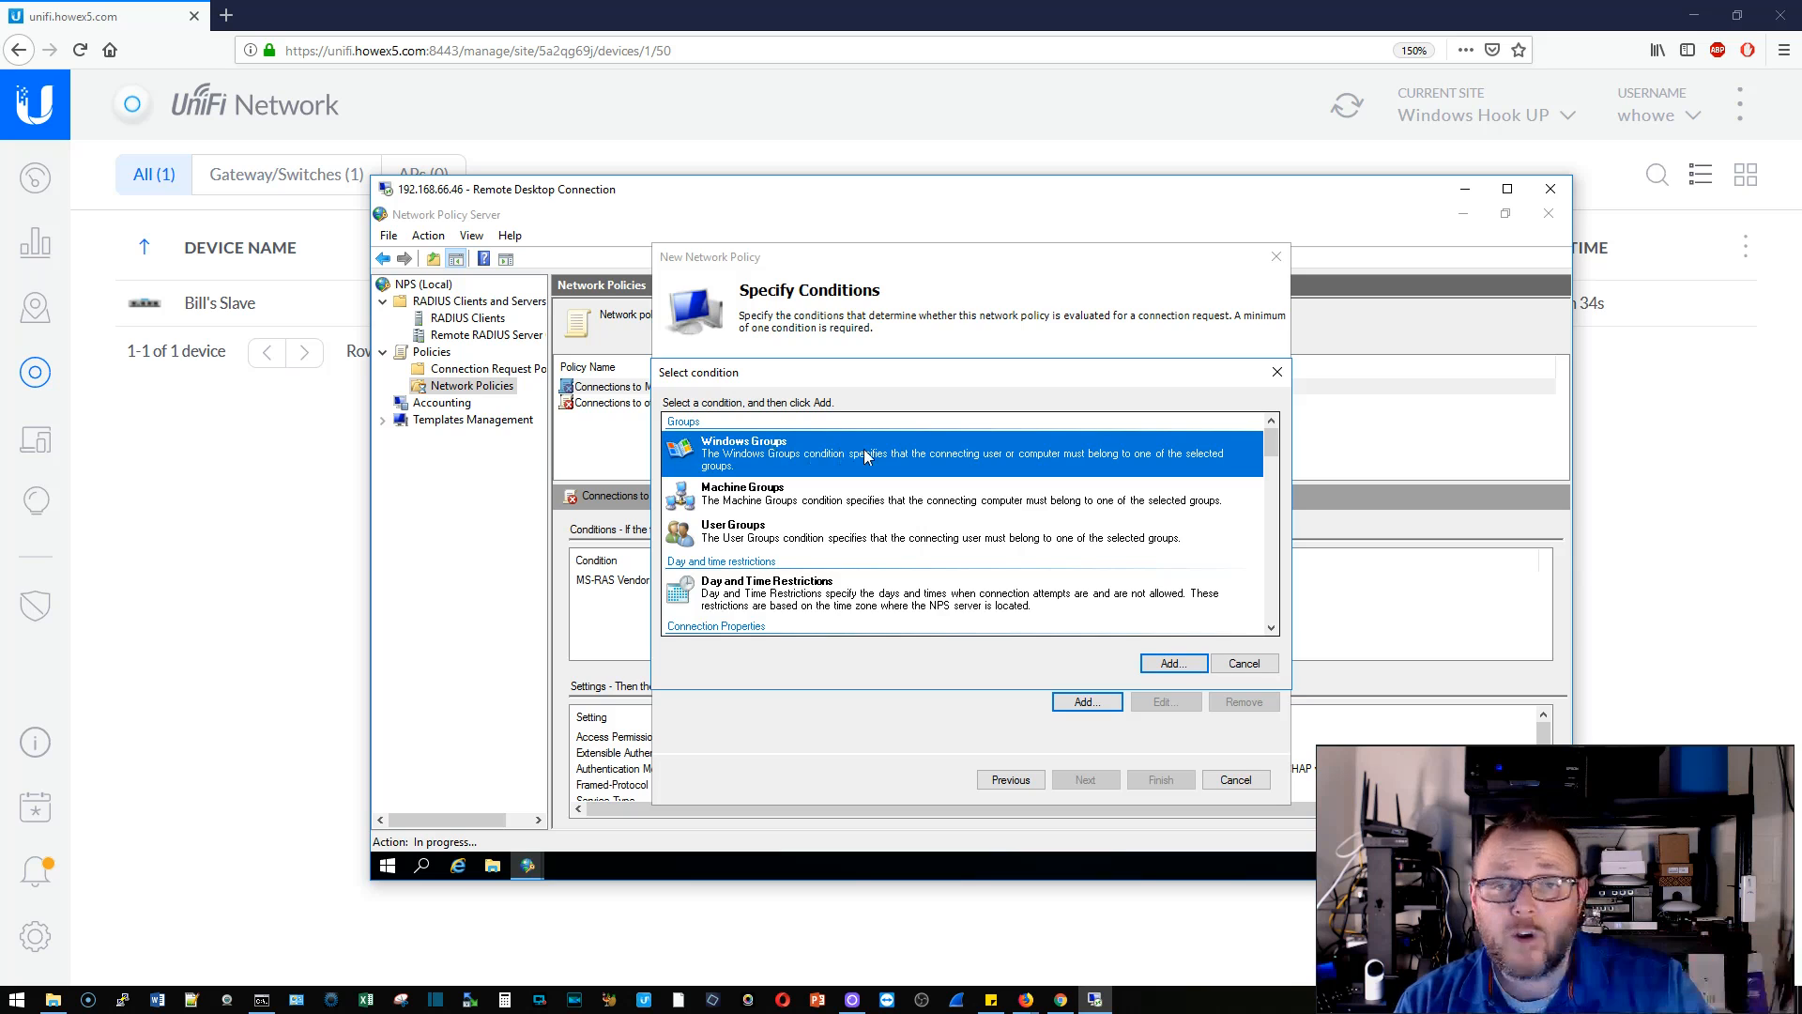
pyautogui.click(1179, 665)
pyautogui.click(933, 619)
pyautogui.write('Us')
pyautogui.press('Return')
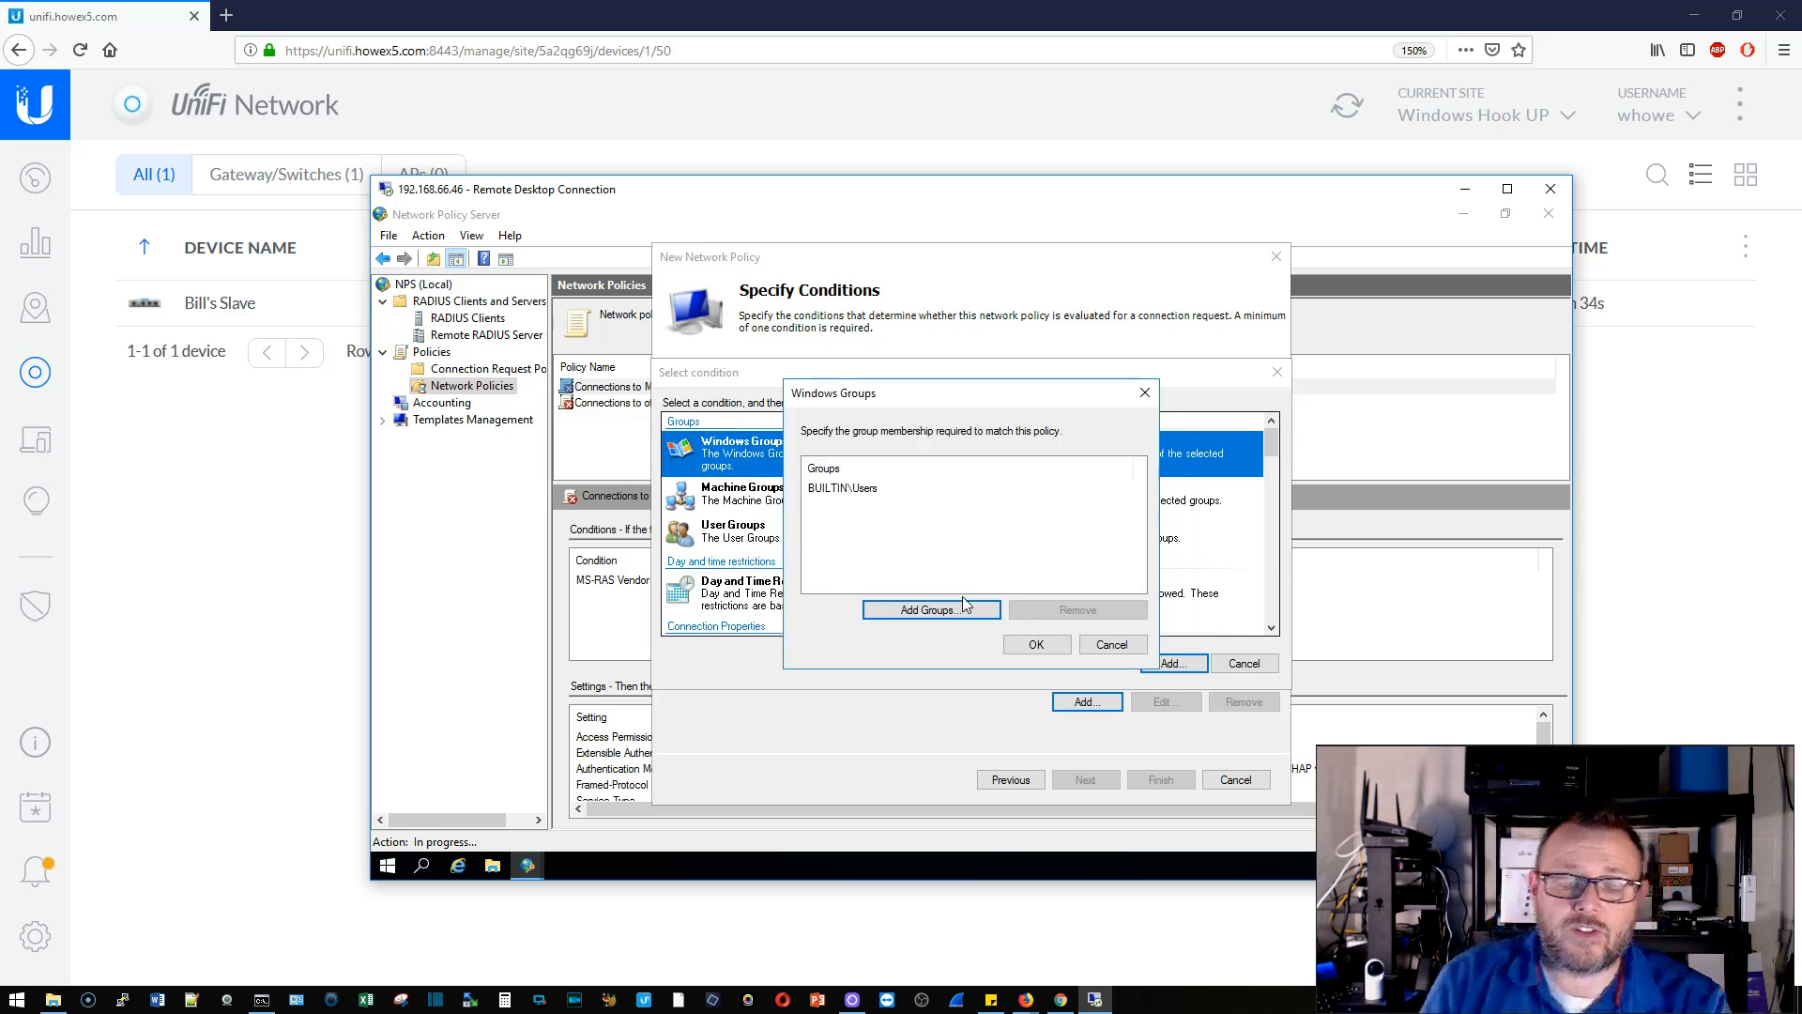
pyautogui.click(1032, 646)
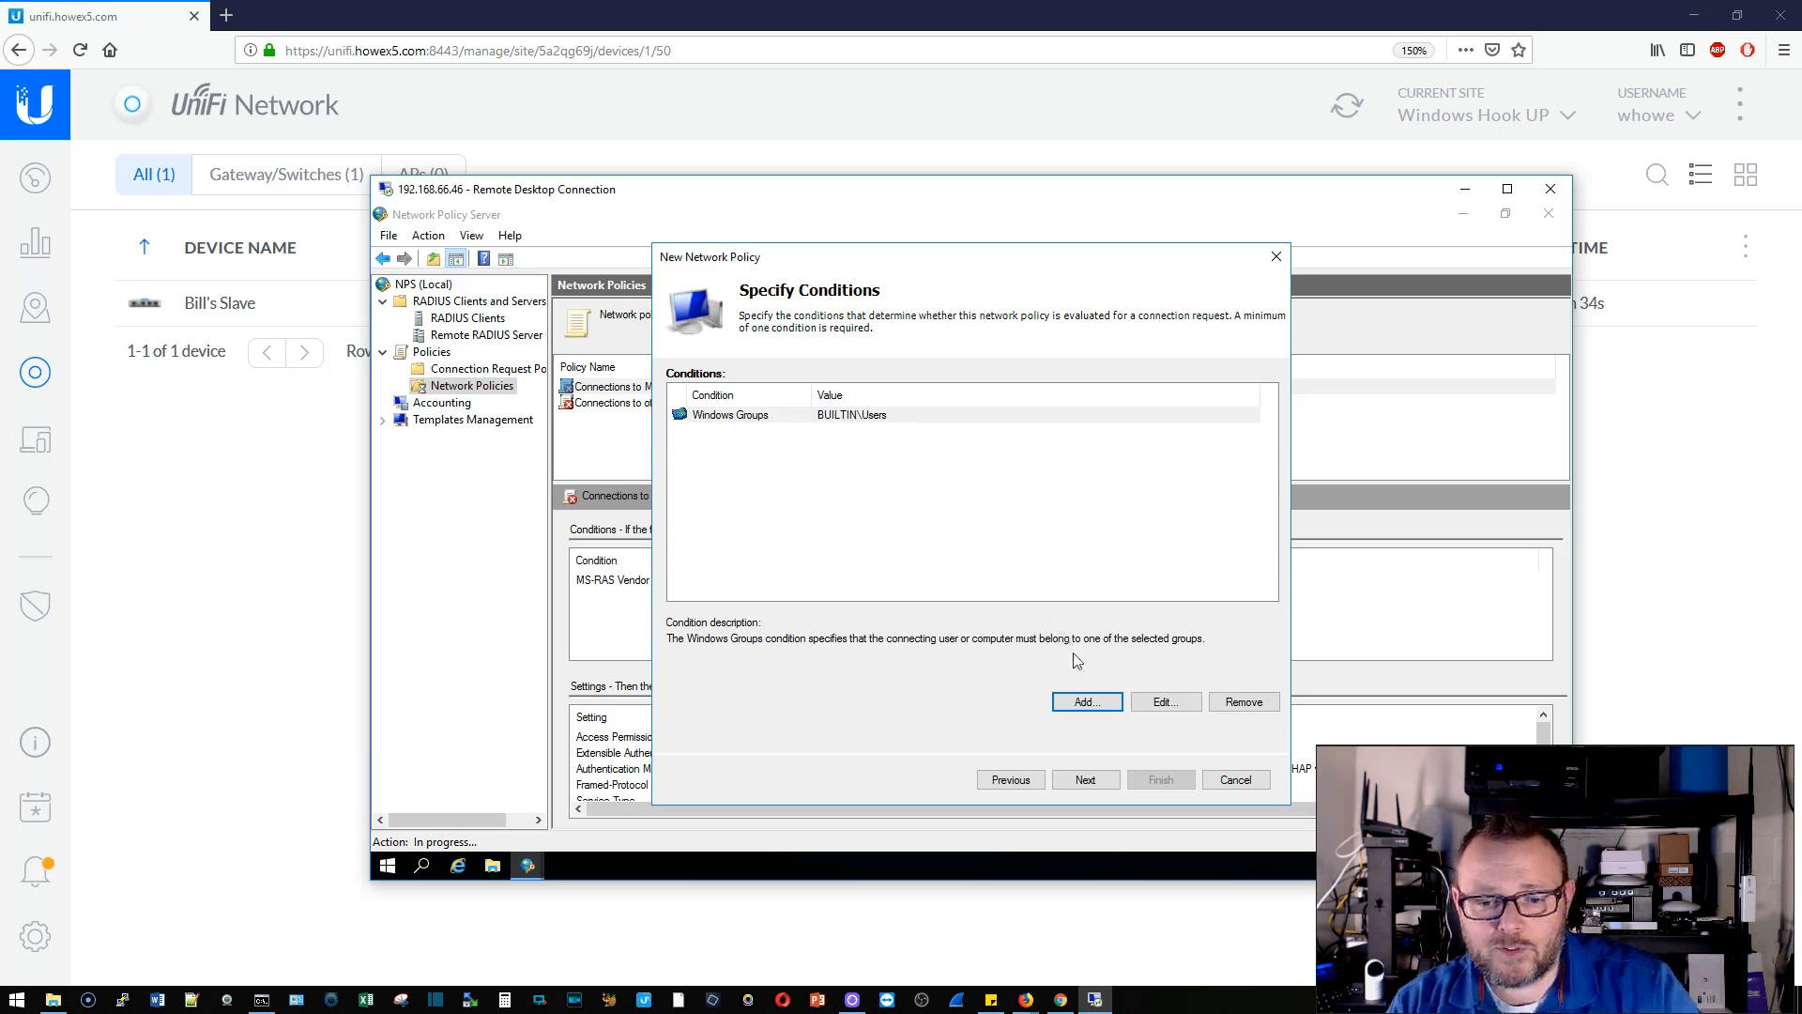
# - Grant access, keep the MS-CHAP authentication methods and default settings, and finish the policy
pyautogui.click(1089, 782)
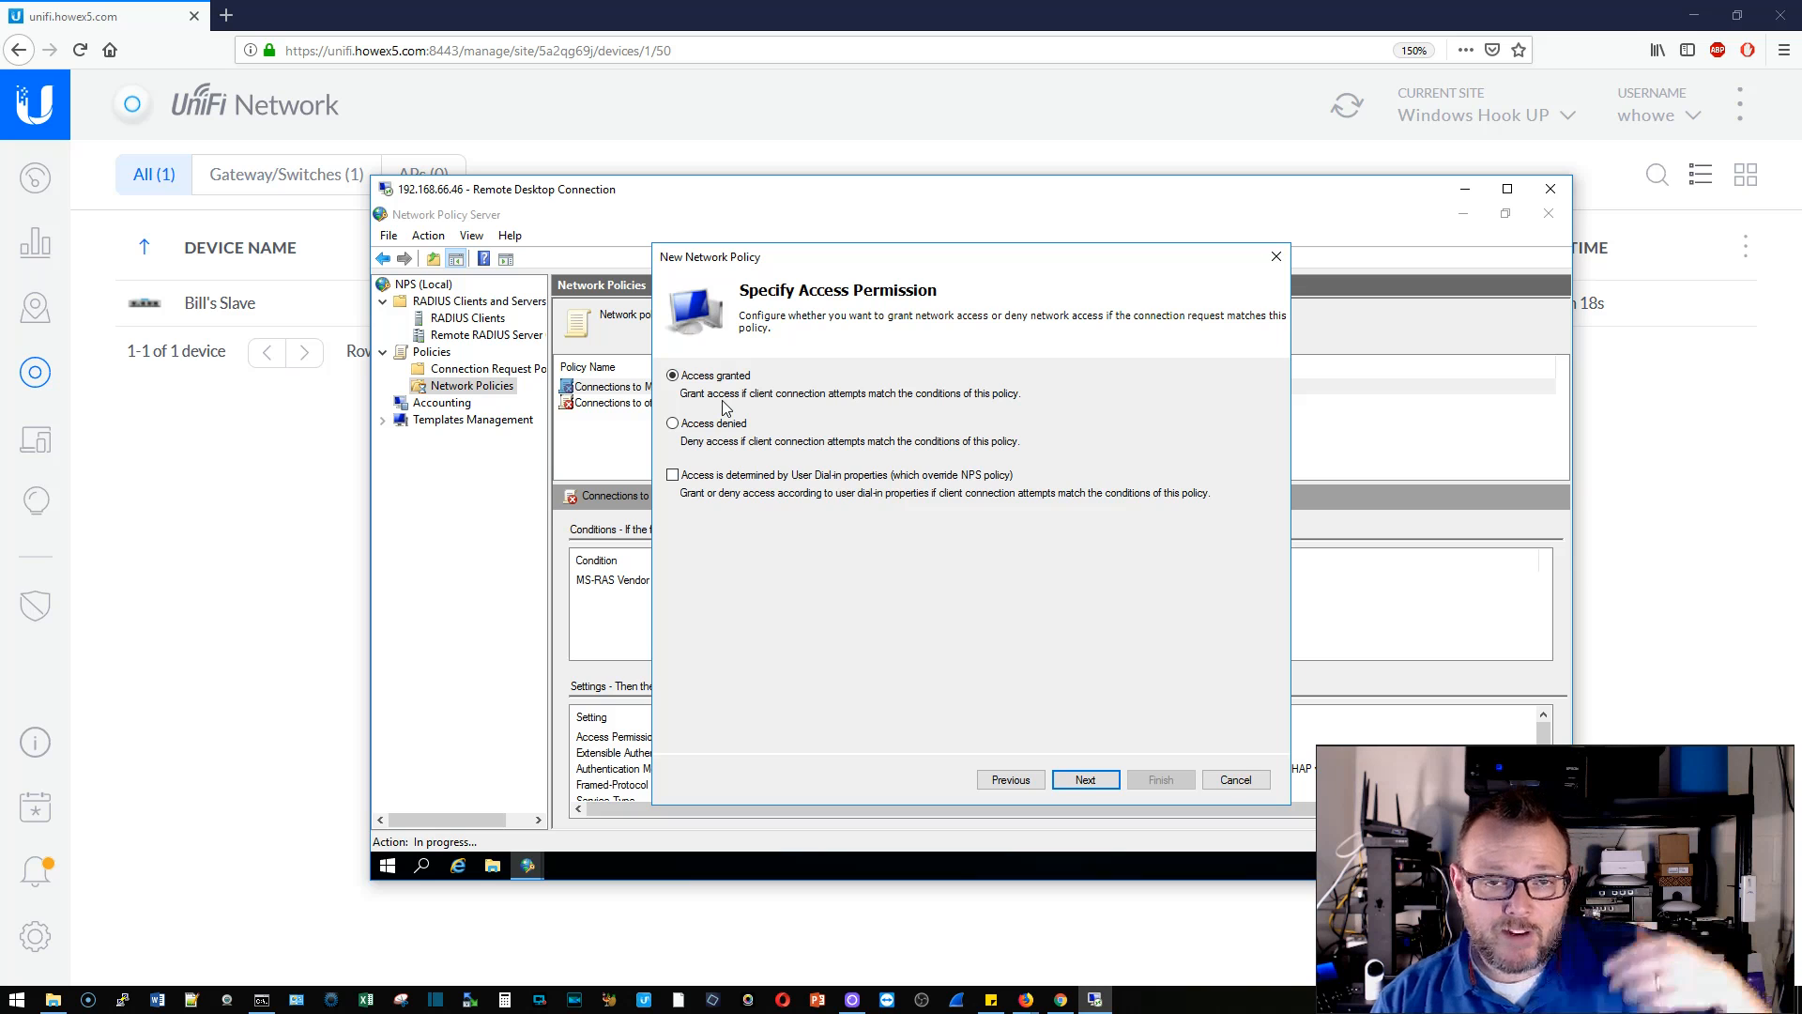
pyautogui.click(1096, 786)
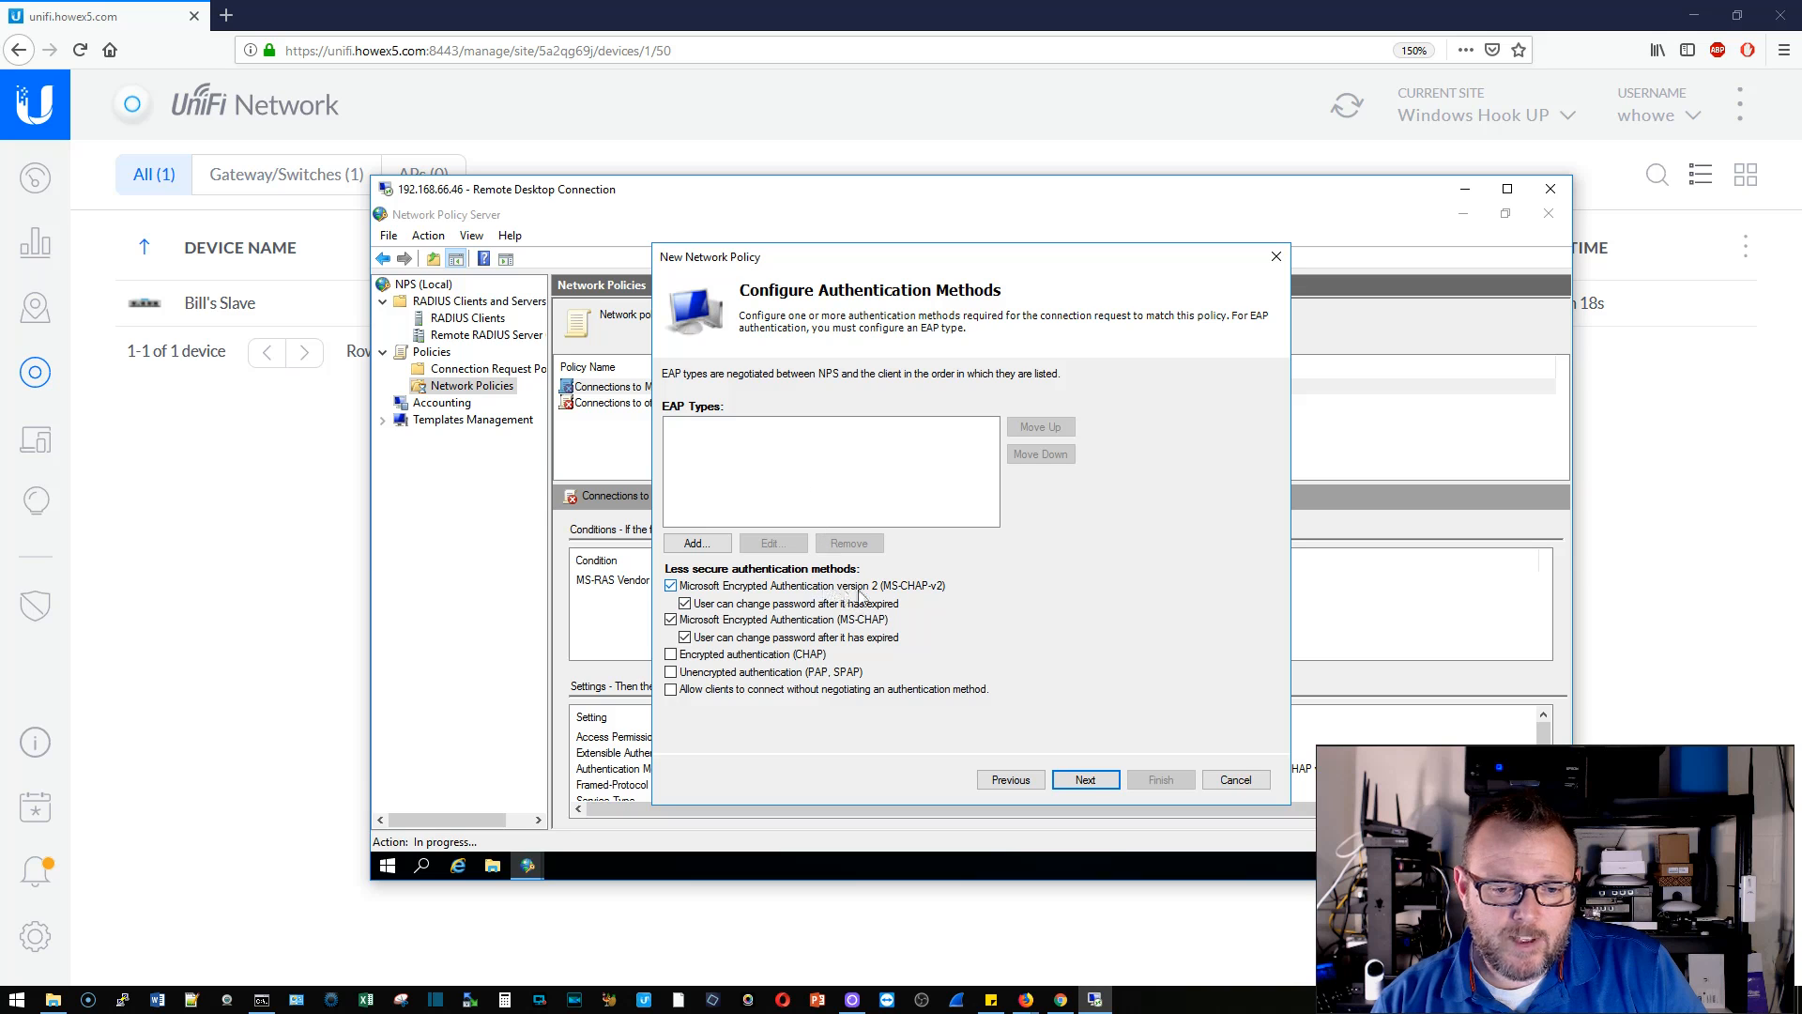
pyautogui.click(1085, 780)
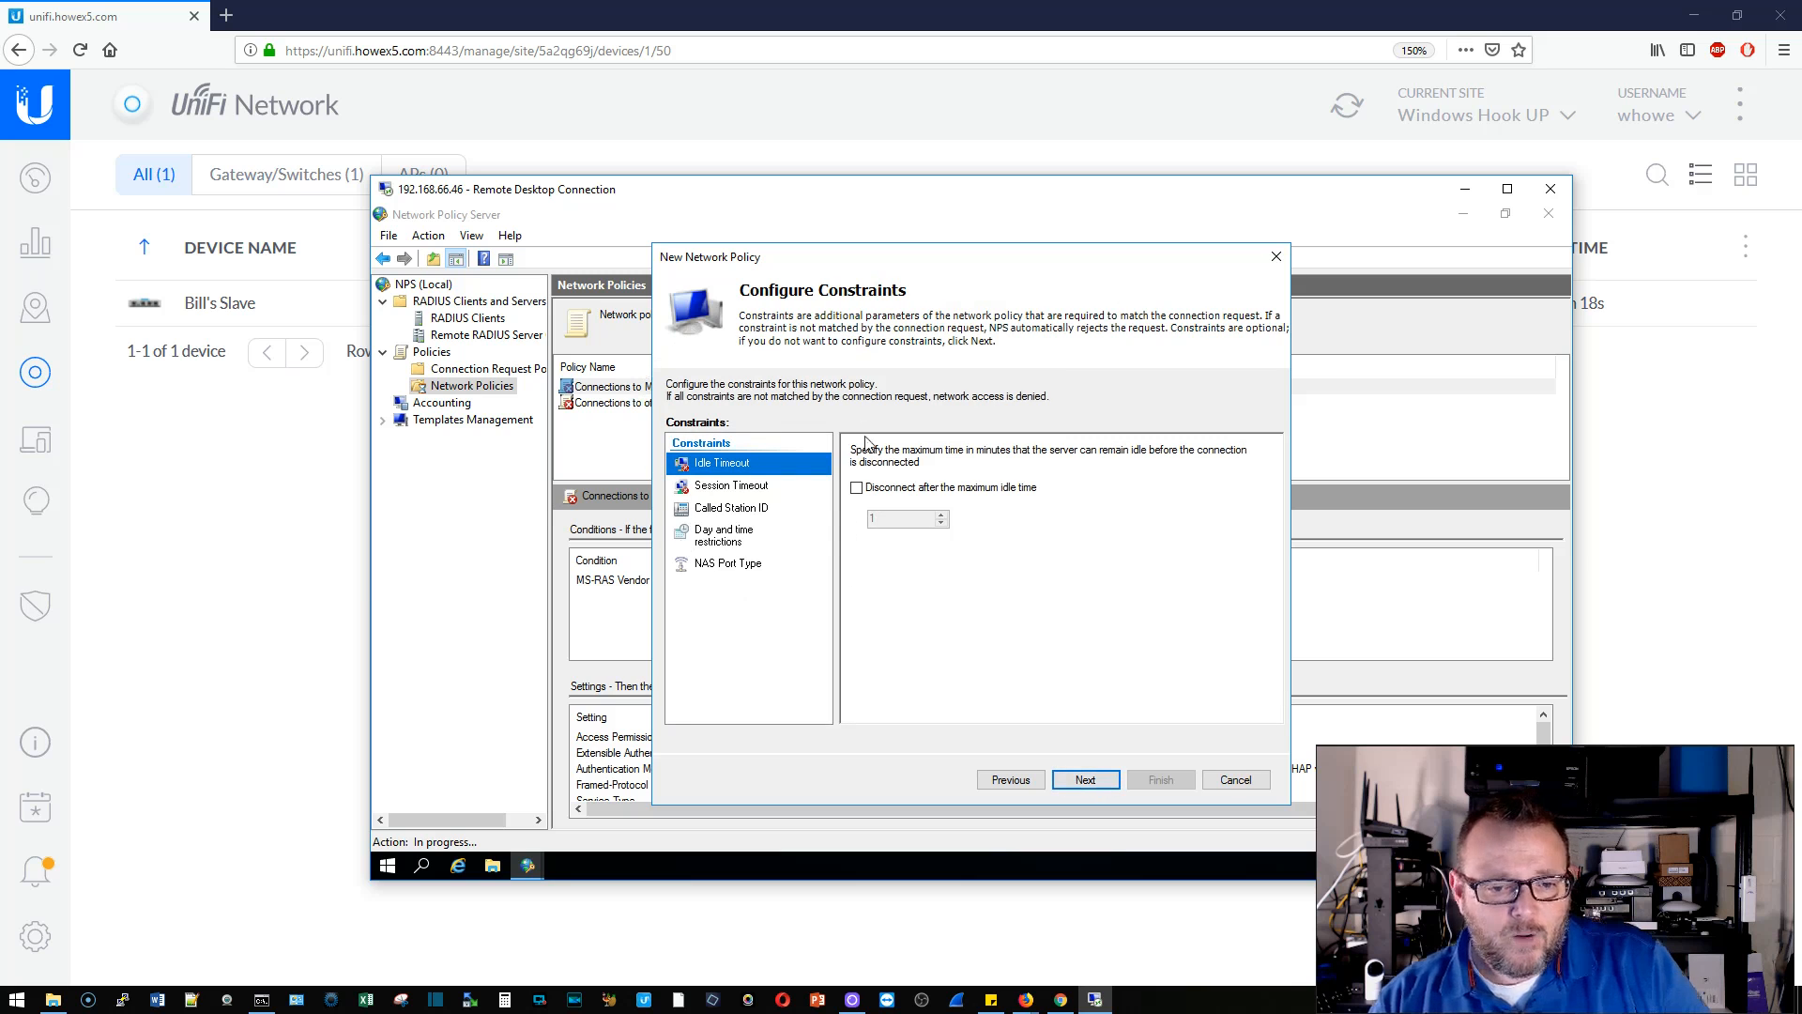
pyautogui.click(1089, 782)
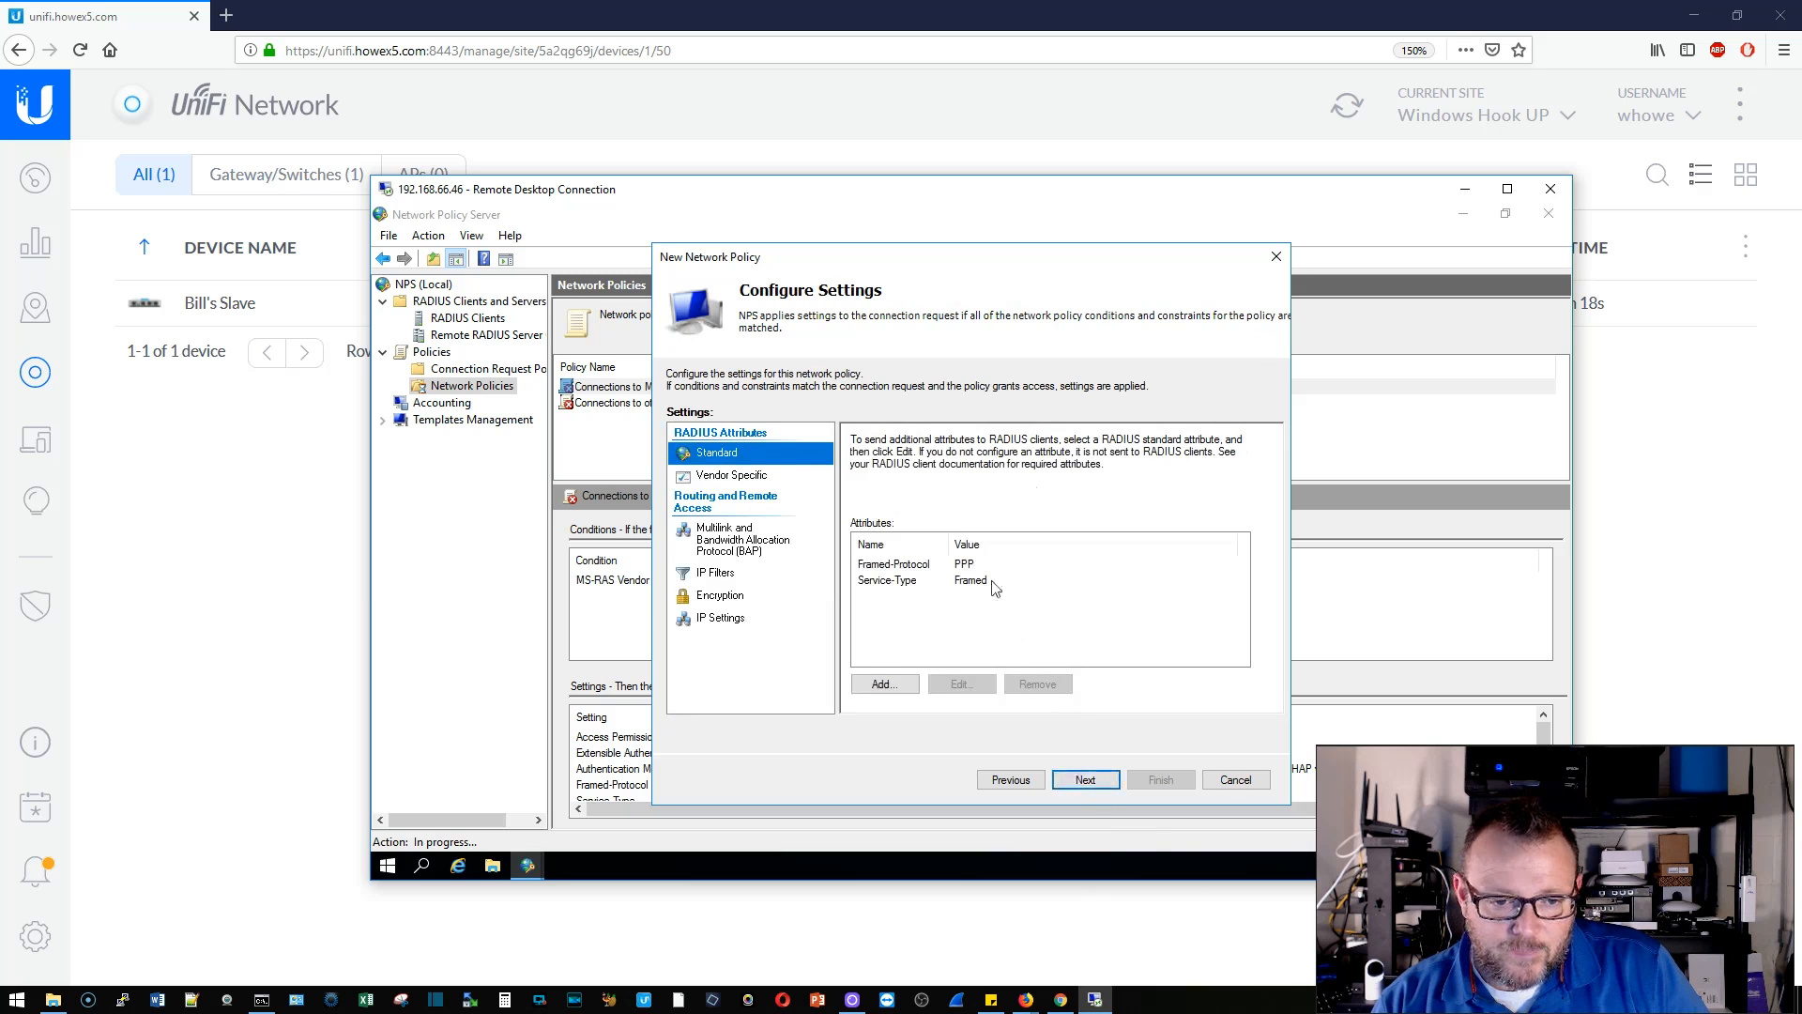
pyautogui.click(1090, 782)
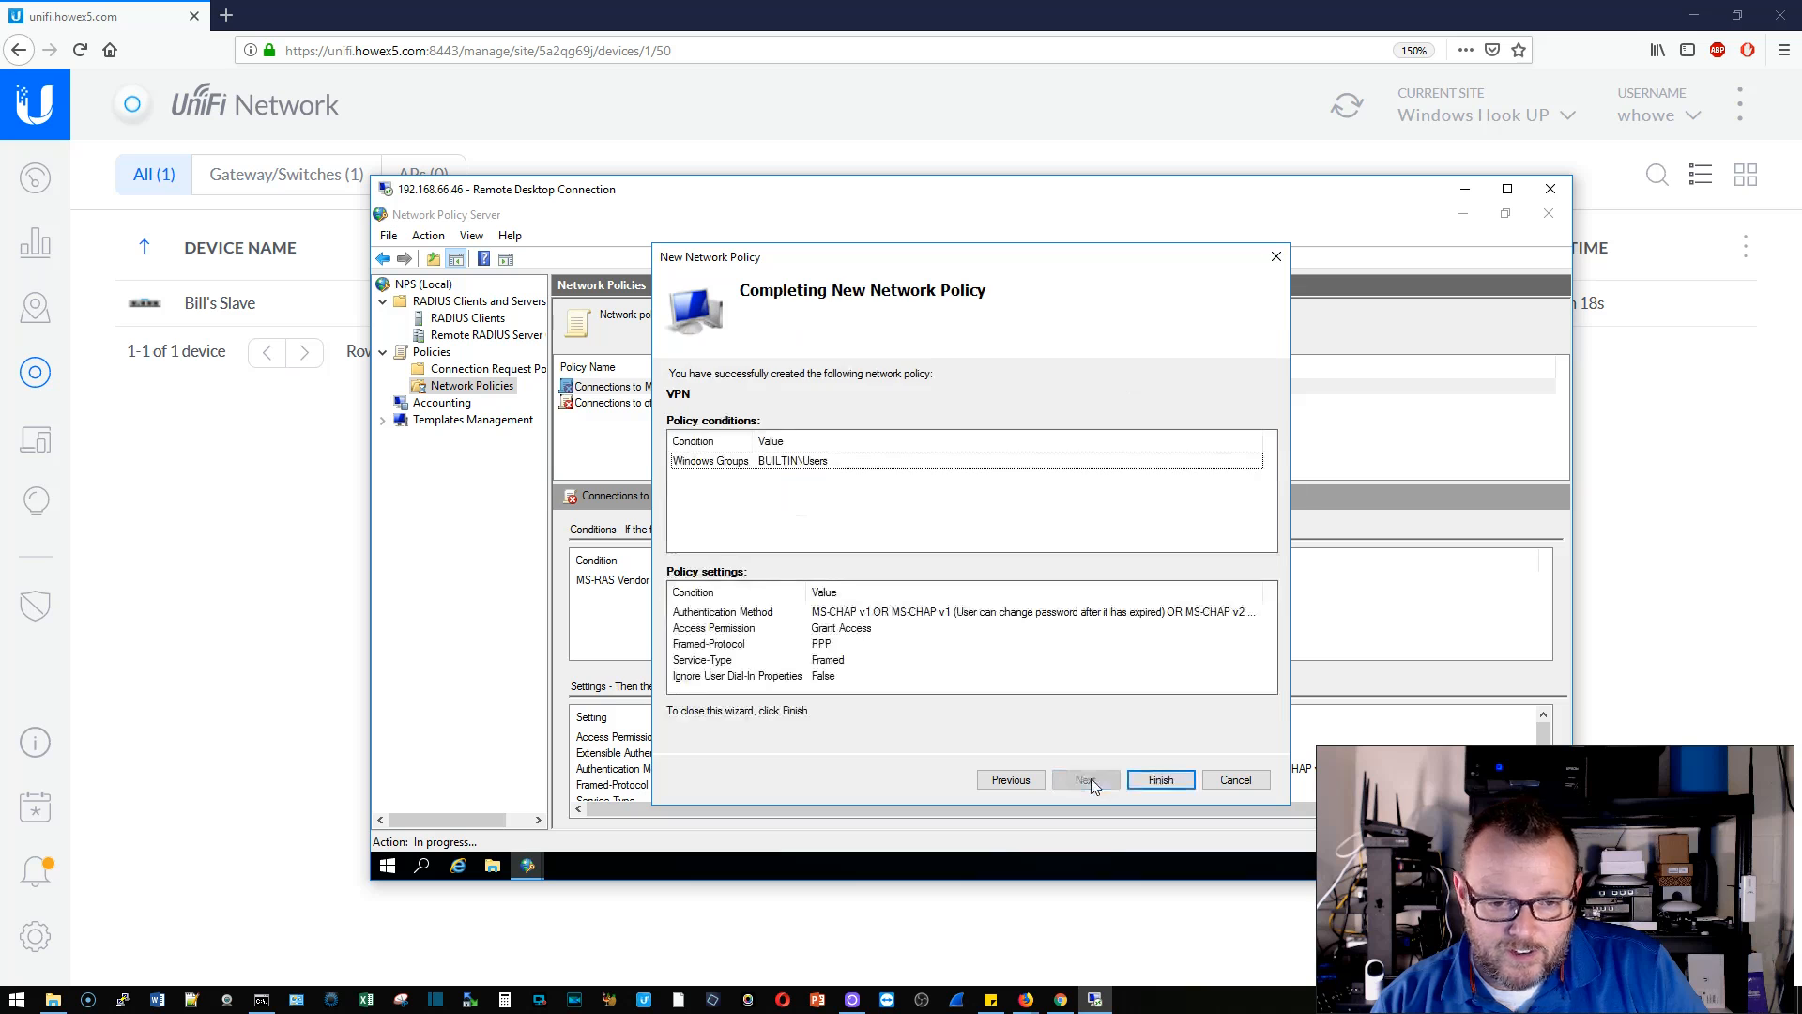
pyautogui.click(1160, 782)
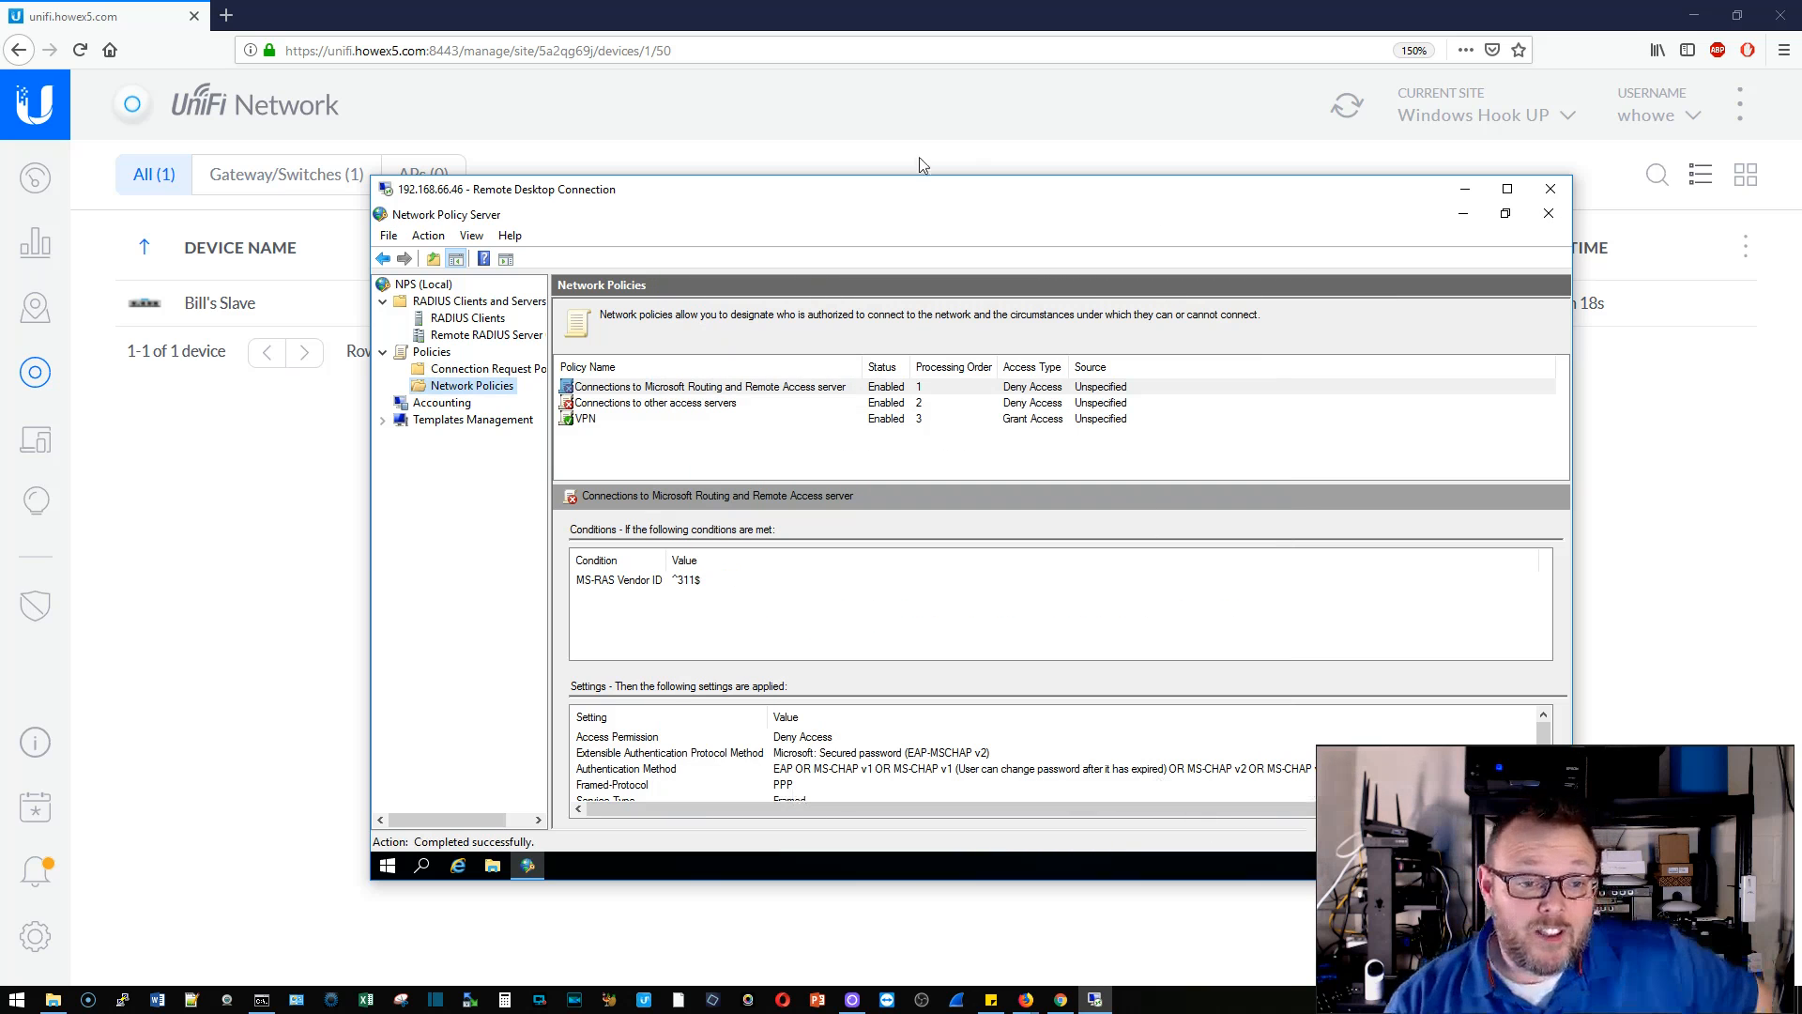
# - Move the VPN network policy up twice to the top of the processing order
pyautogui.click(612, 419)
pyautogui.rightClick(621, 420)
pyautogui.click(635, 423)
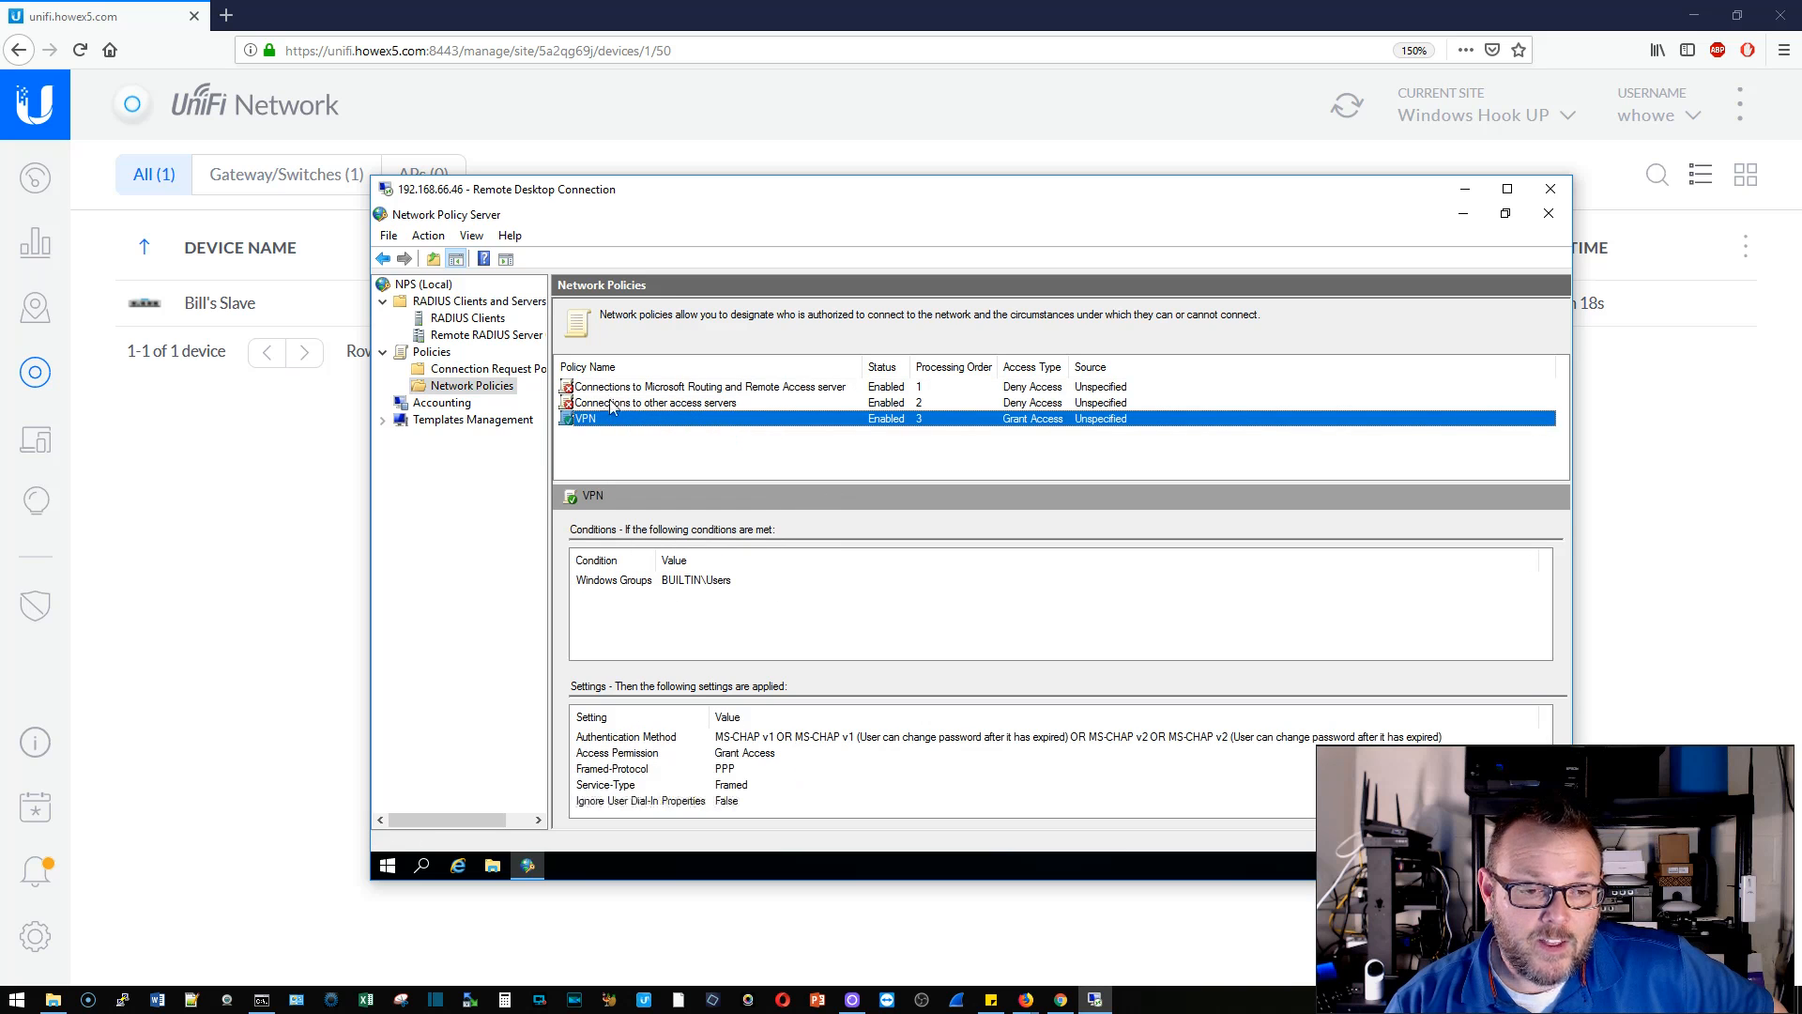
pyautogui.rightClick(613, 404)
pyautogui.click(641, 409)
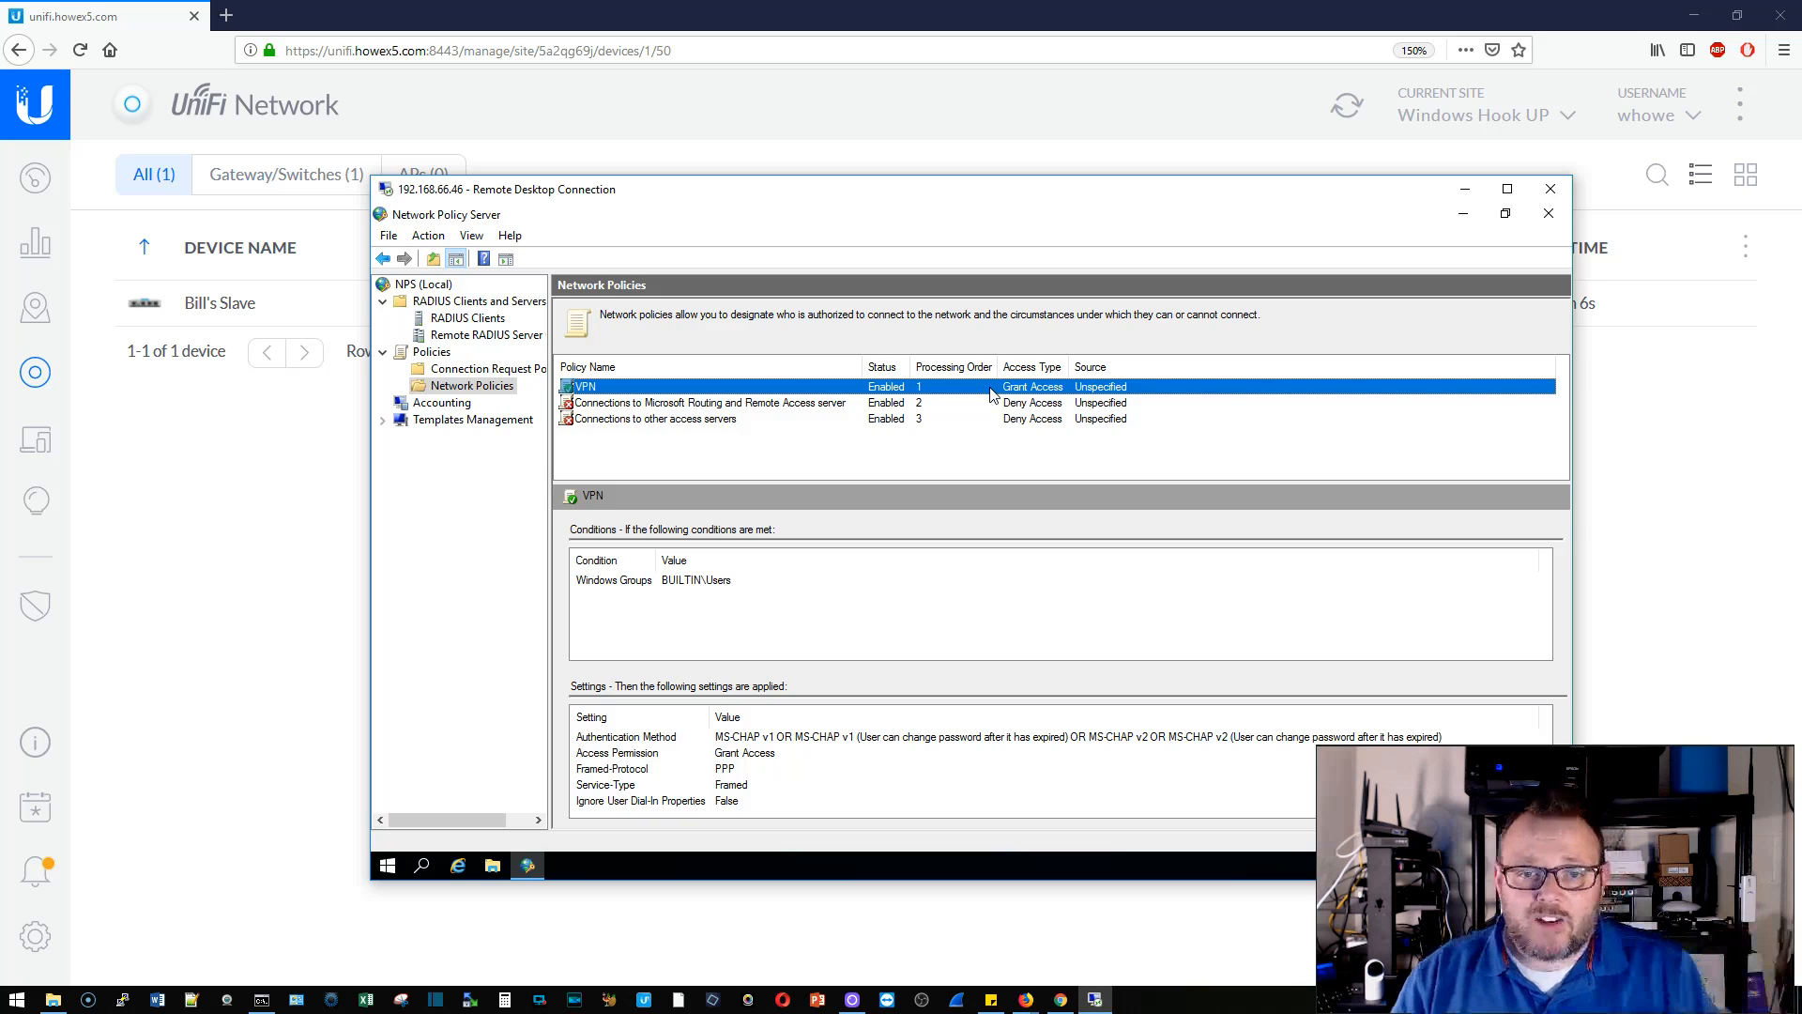
# - Review the USG RADIUS client entry, then go back to the UniFi Network page
pyautogui.click(469, 320)
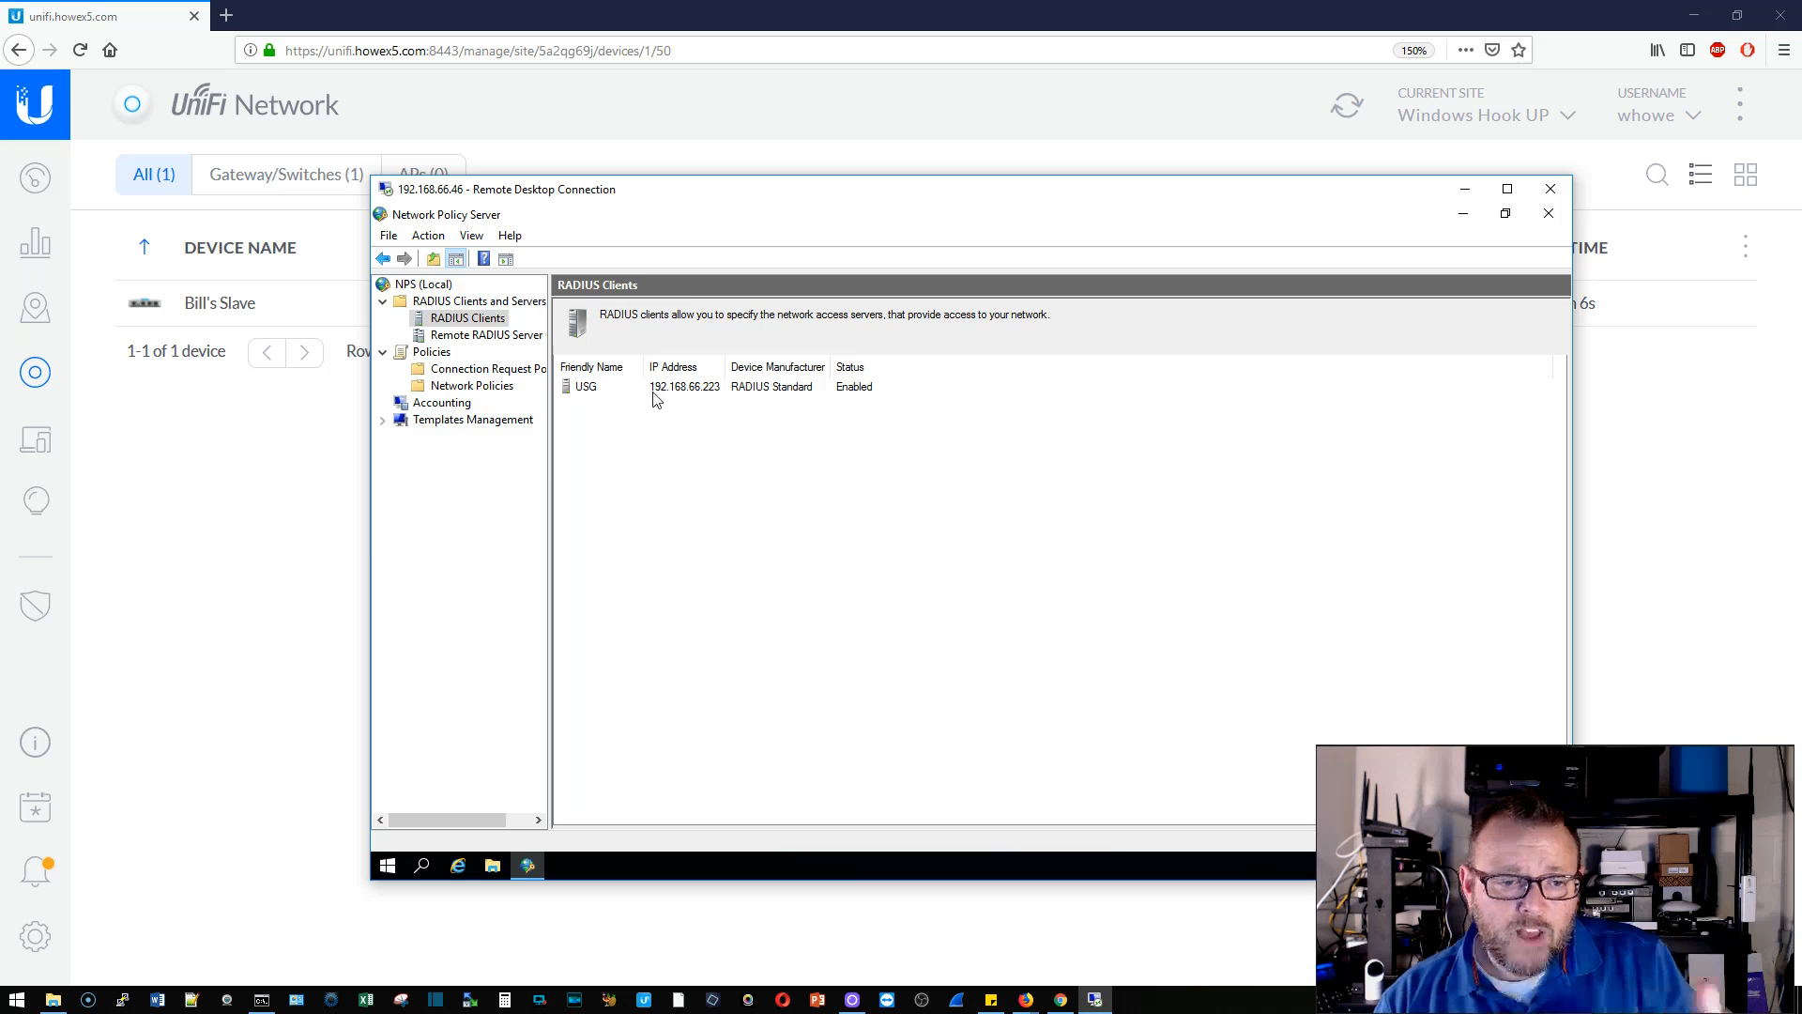
pyautogui.click(608, 398)
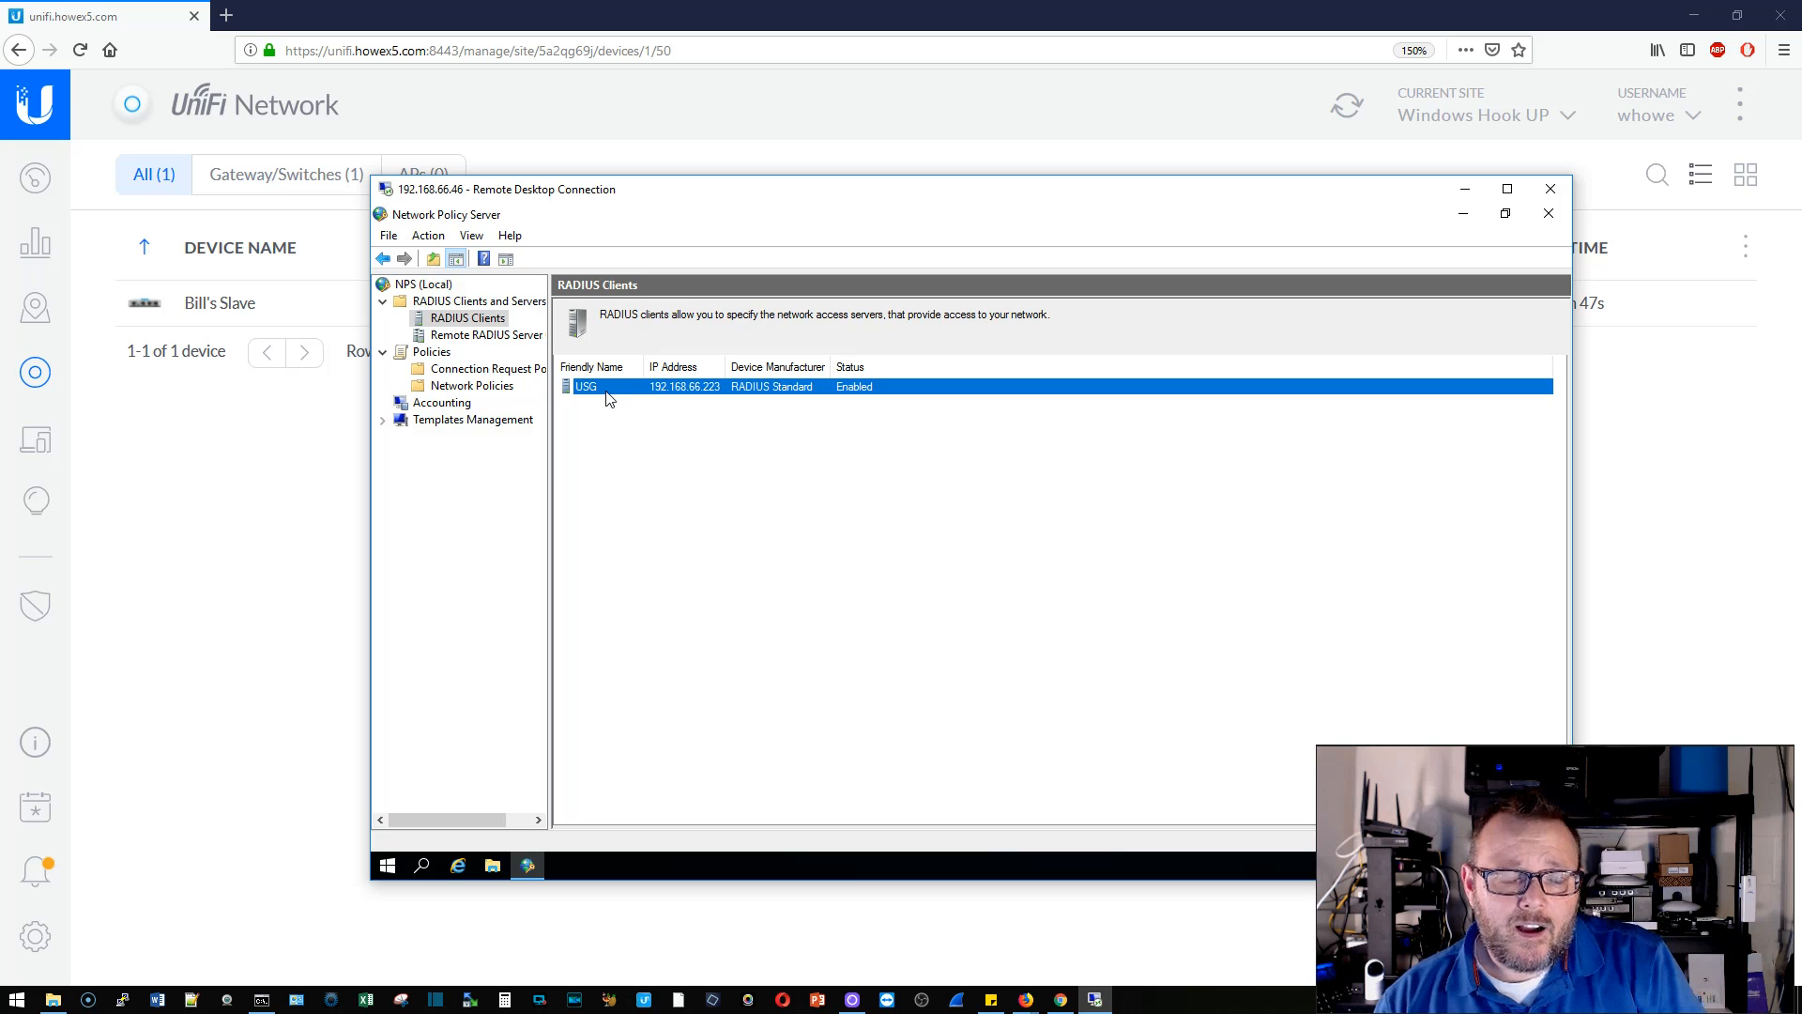
pyautogui.click(292, 465)
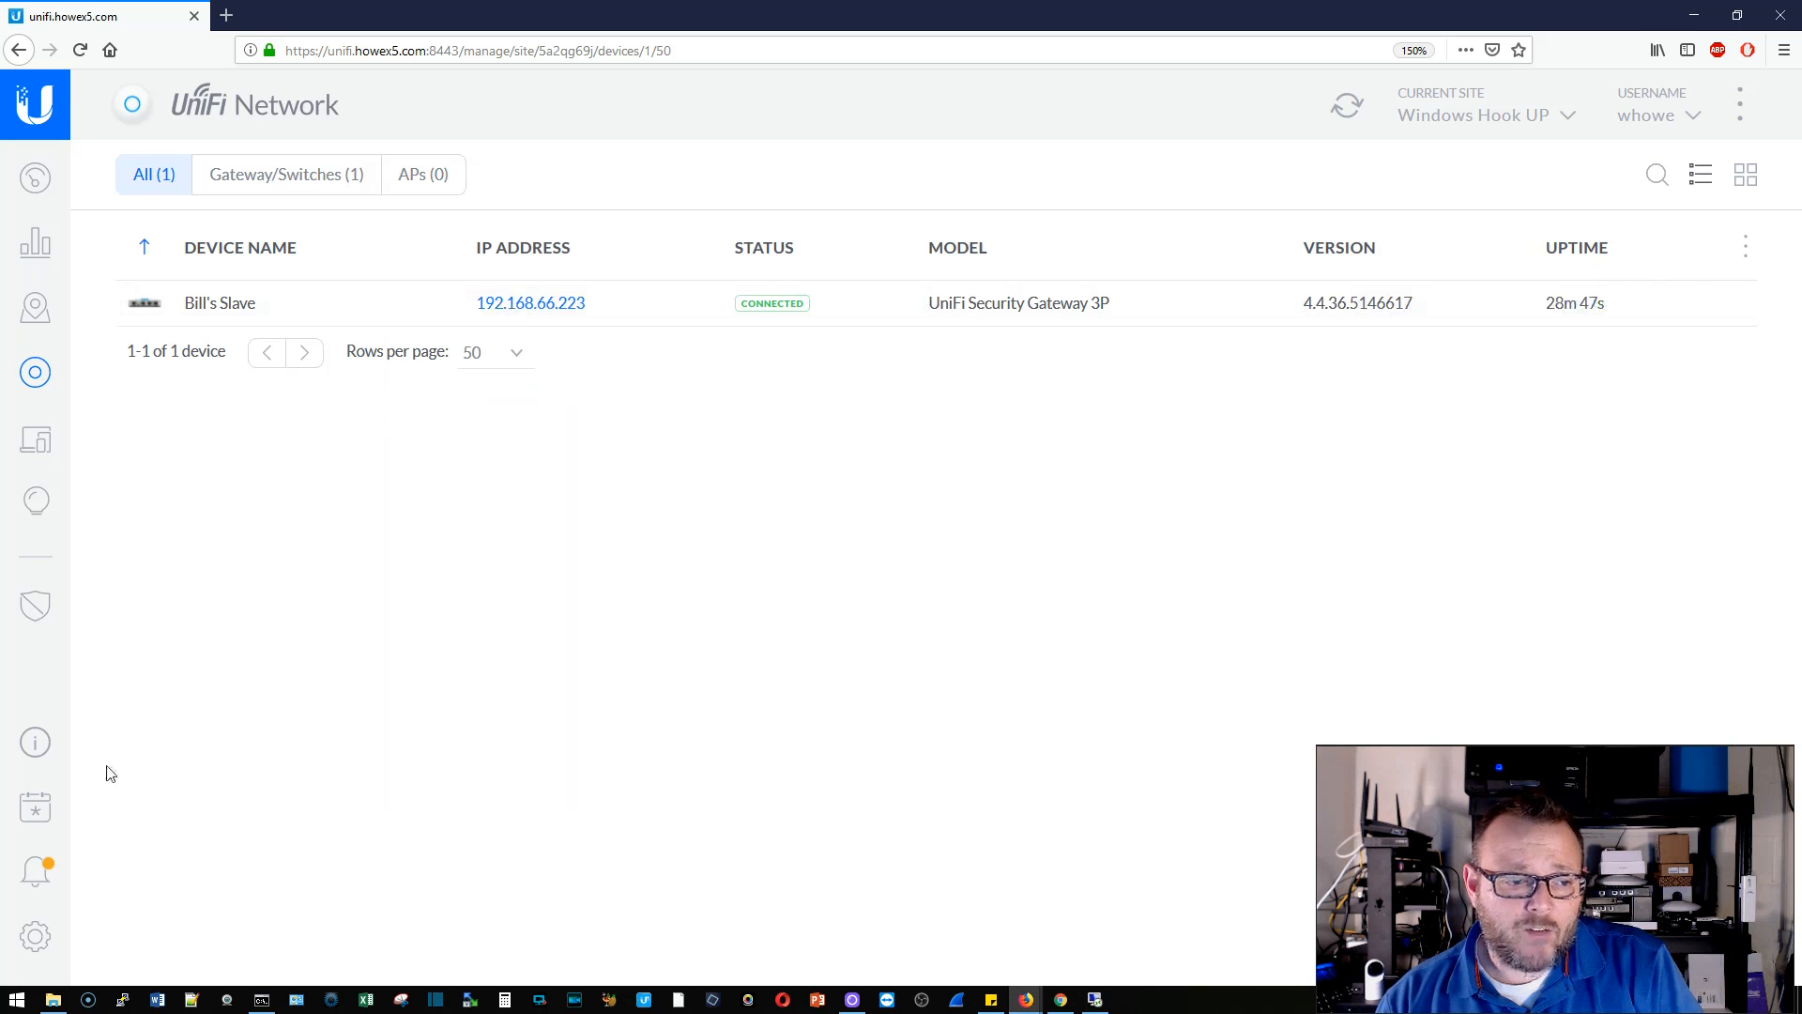
# - Add RADIUS profile 'Windows' with server 192.168.66.46, port 1812 and the shared secret, and save
pyautogui.click(35, 939)
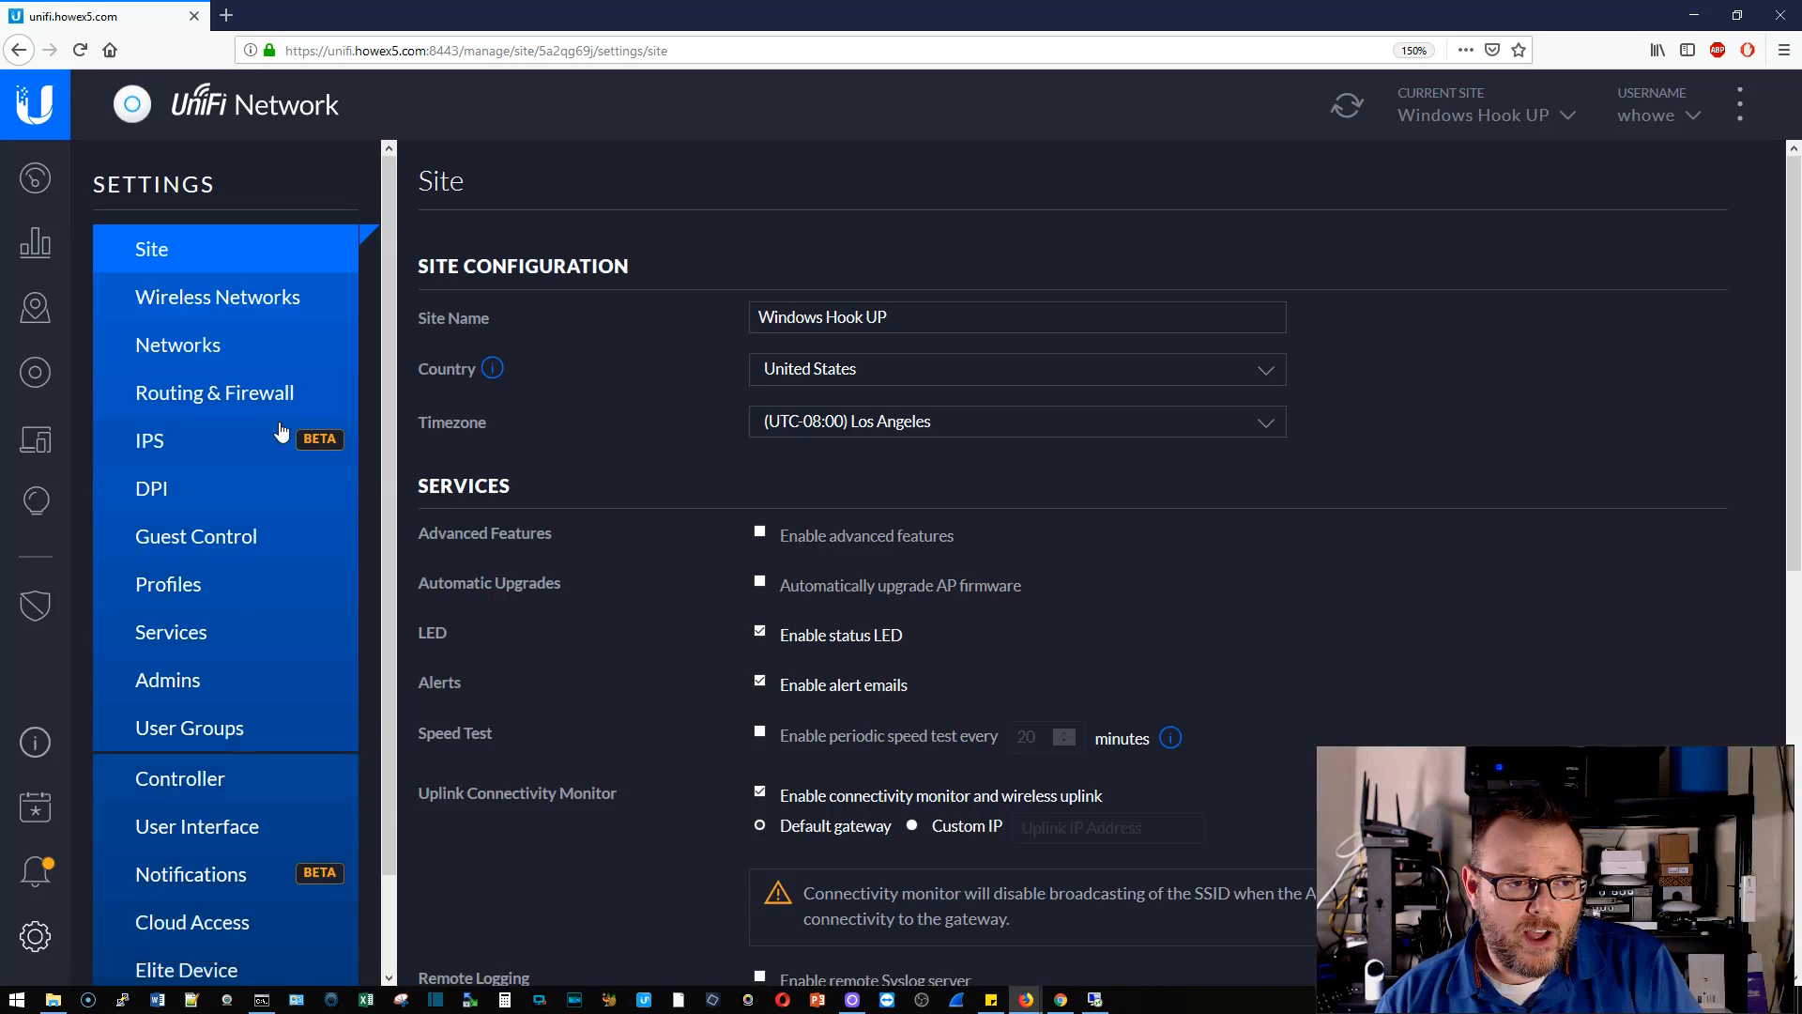
pyautogui.click(192, 587)
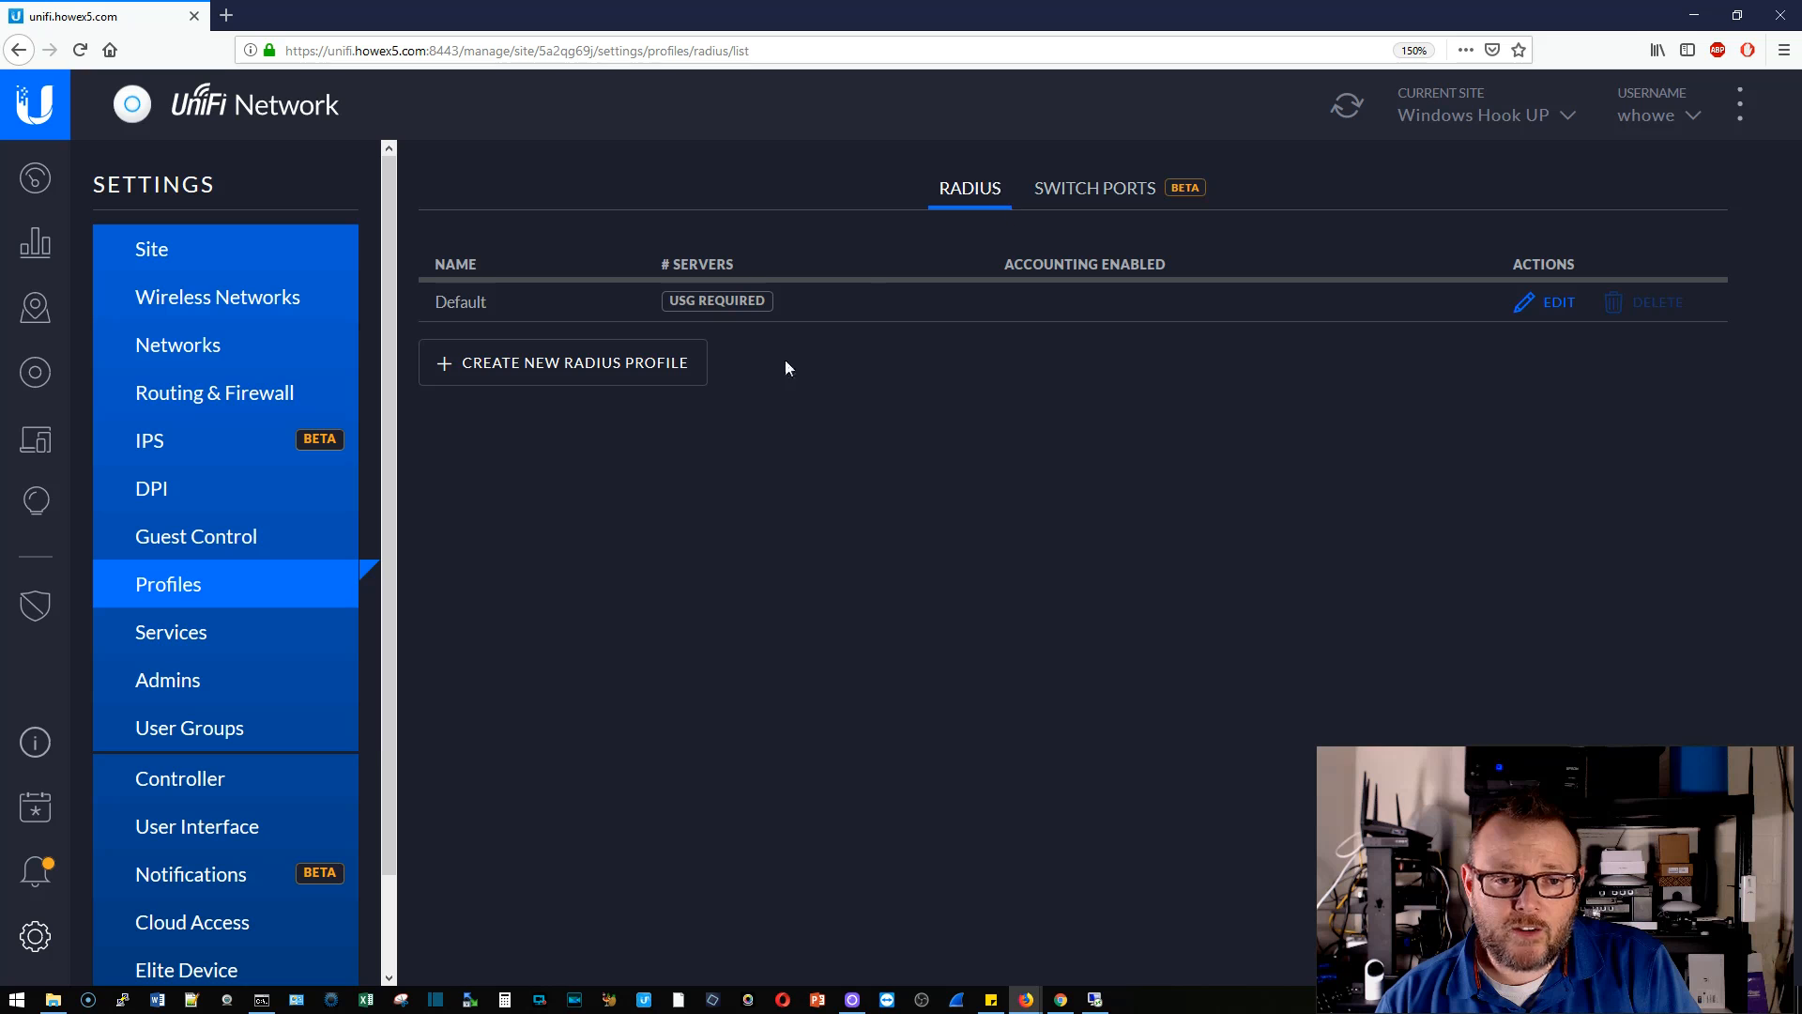
pyautogui.click(683, 363)
pyautogui.click(944, 308)
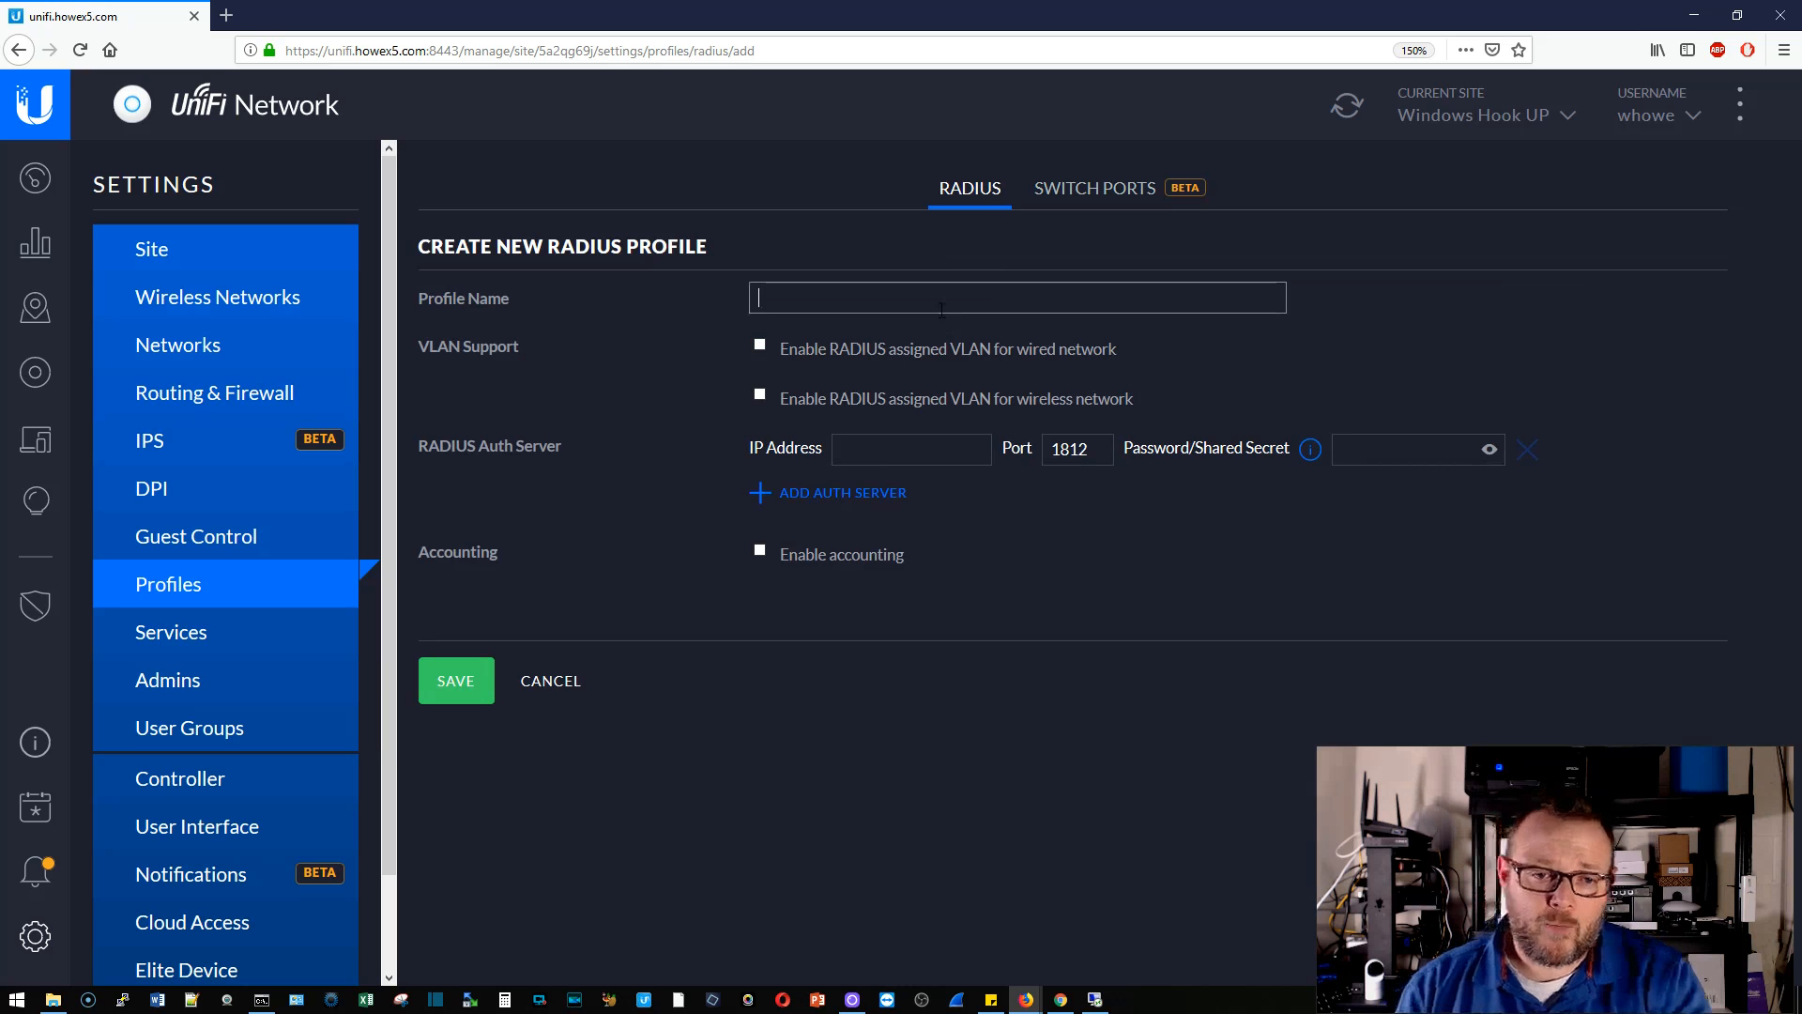
pyautogui.write('Windows')
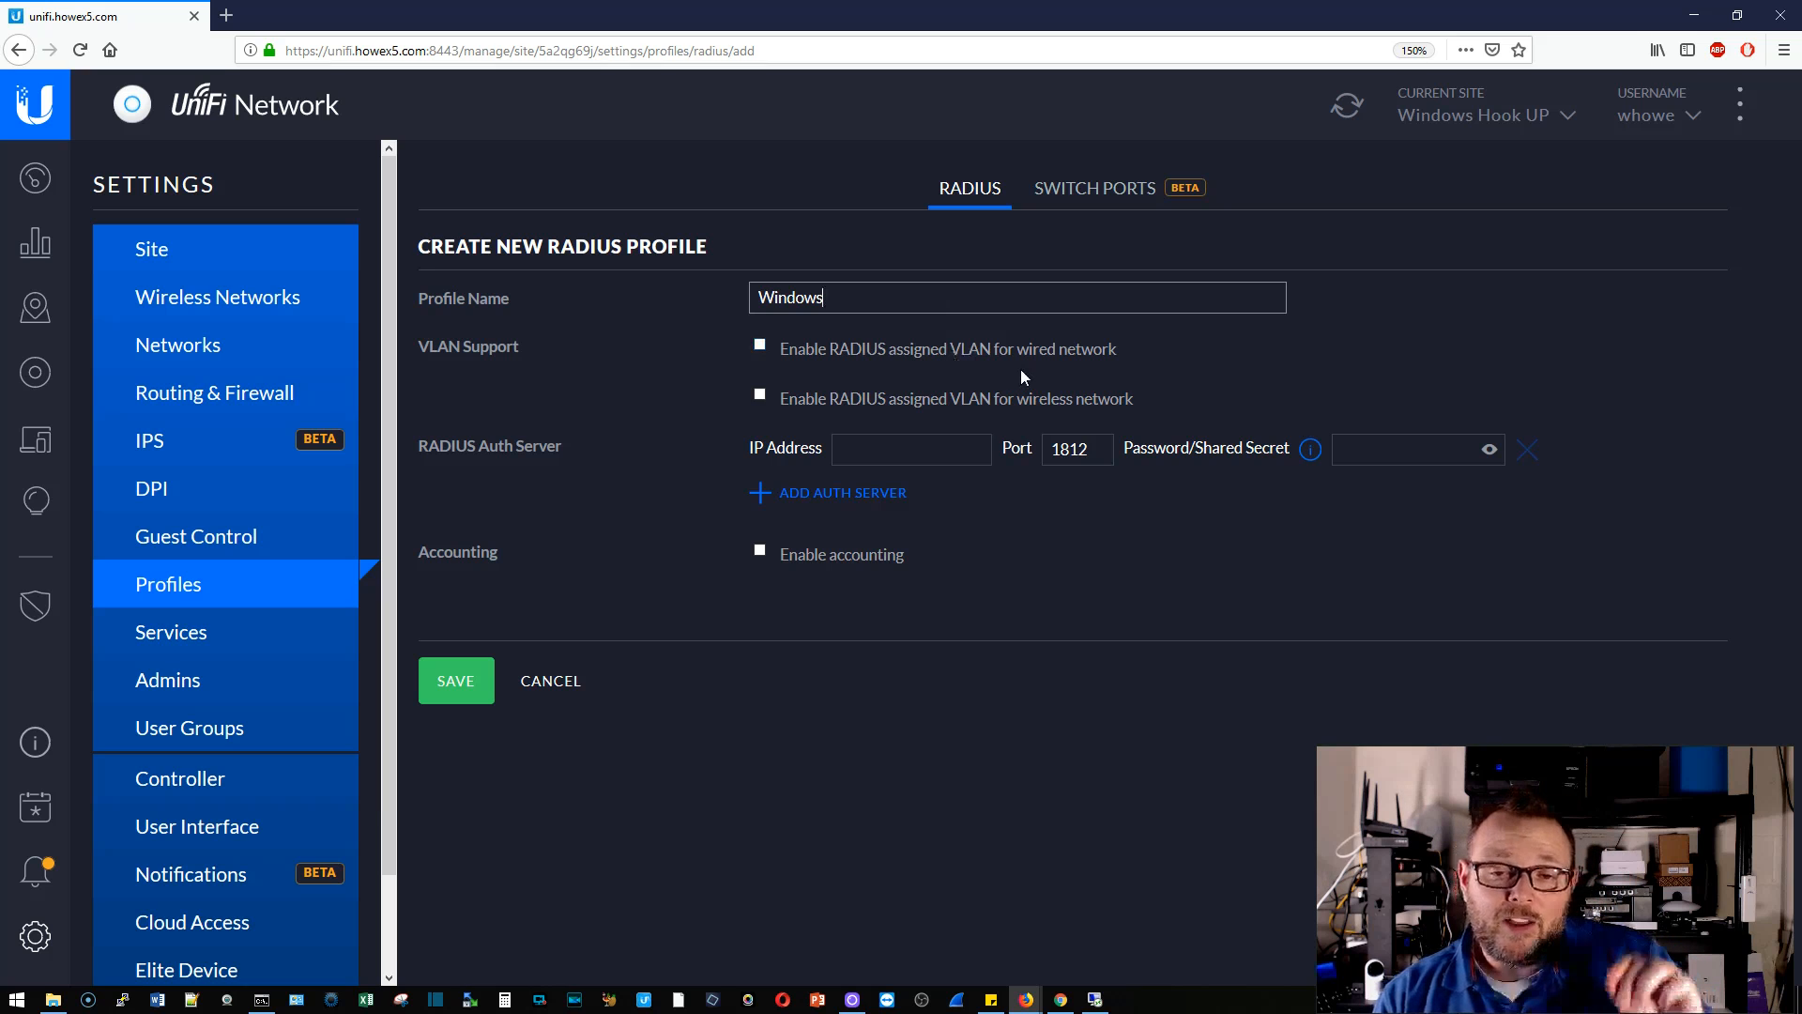
pyautogui.click(953, 443)
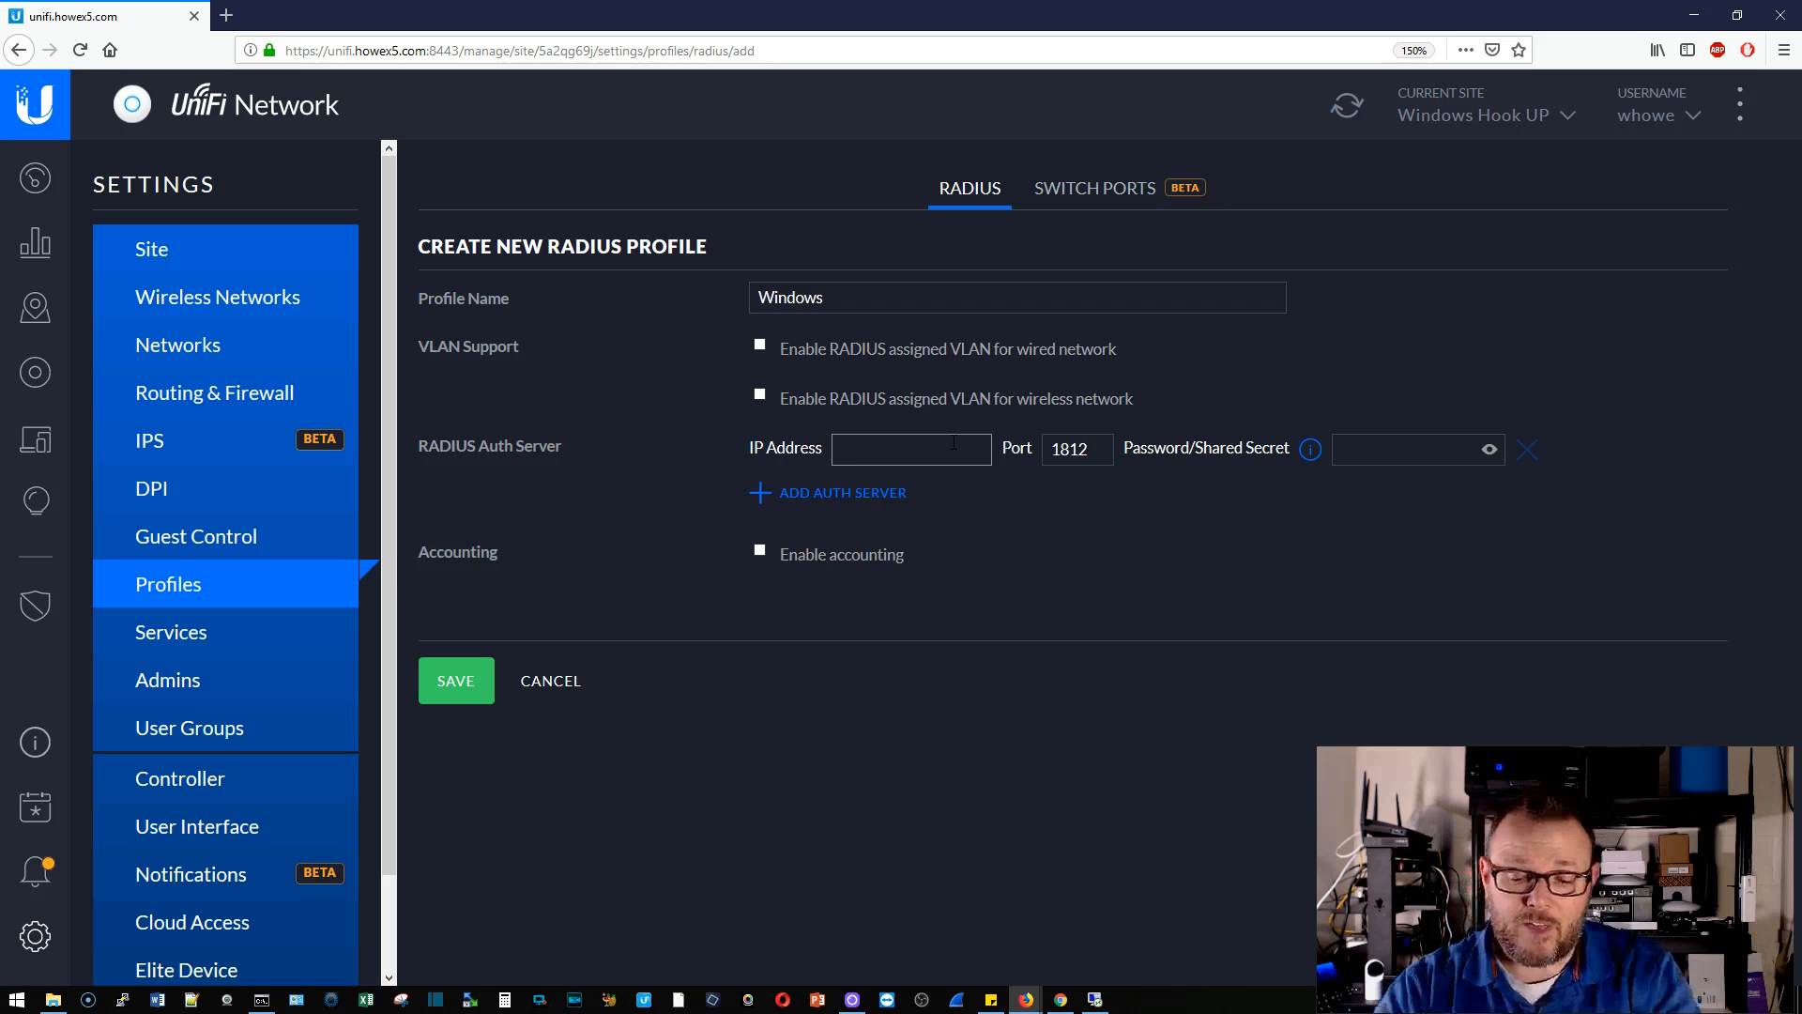
pyautogui.write('192.16')
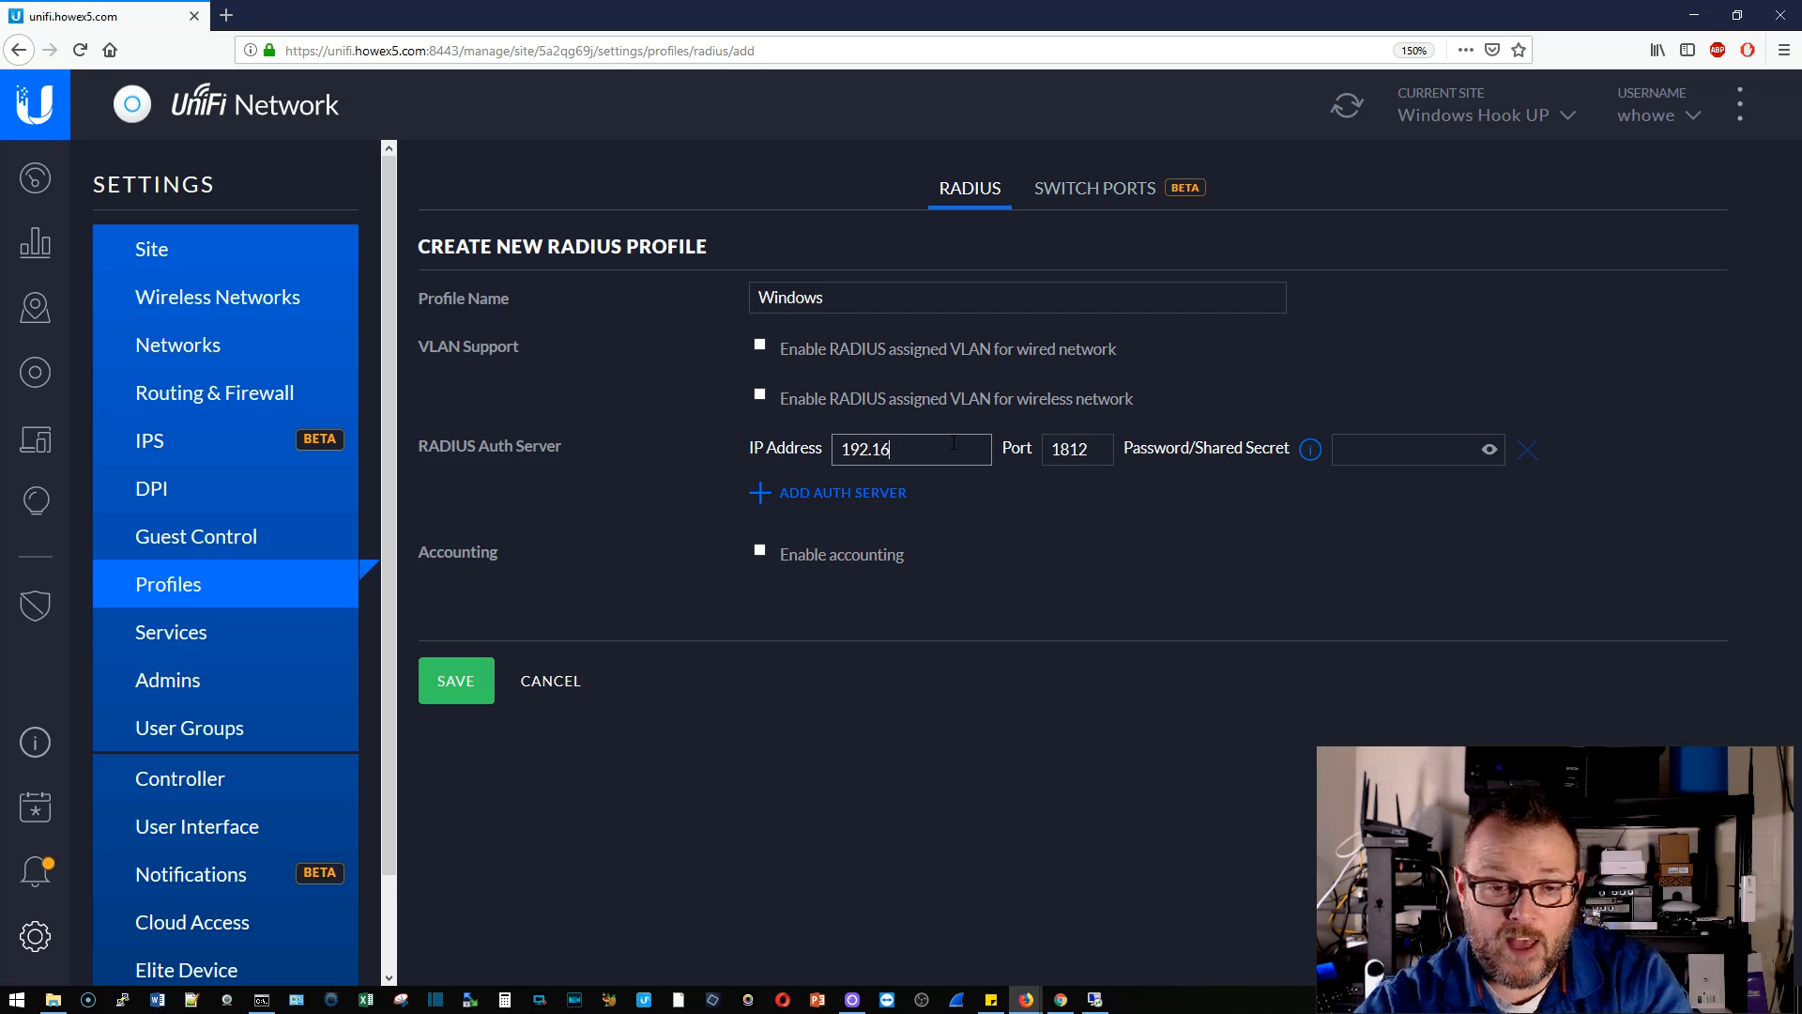
pyautogui.write('8.66.46')
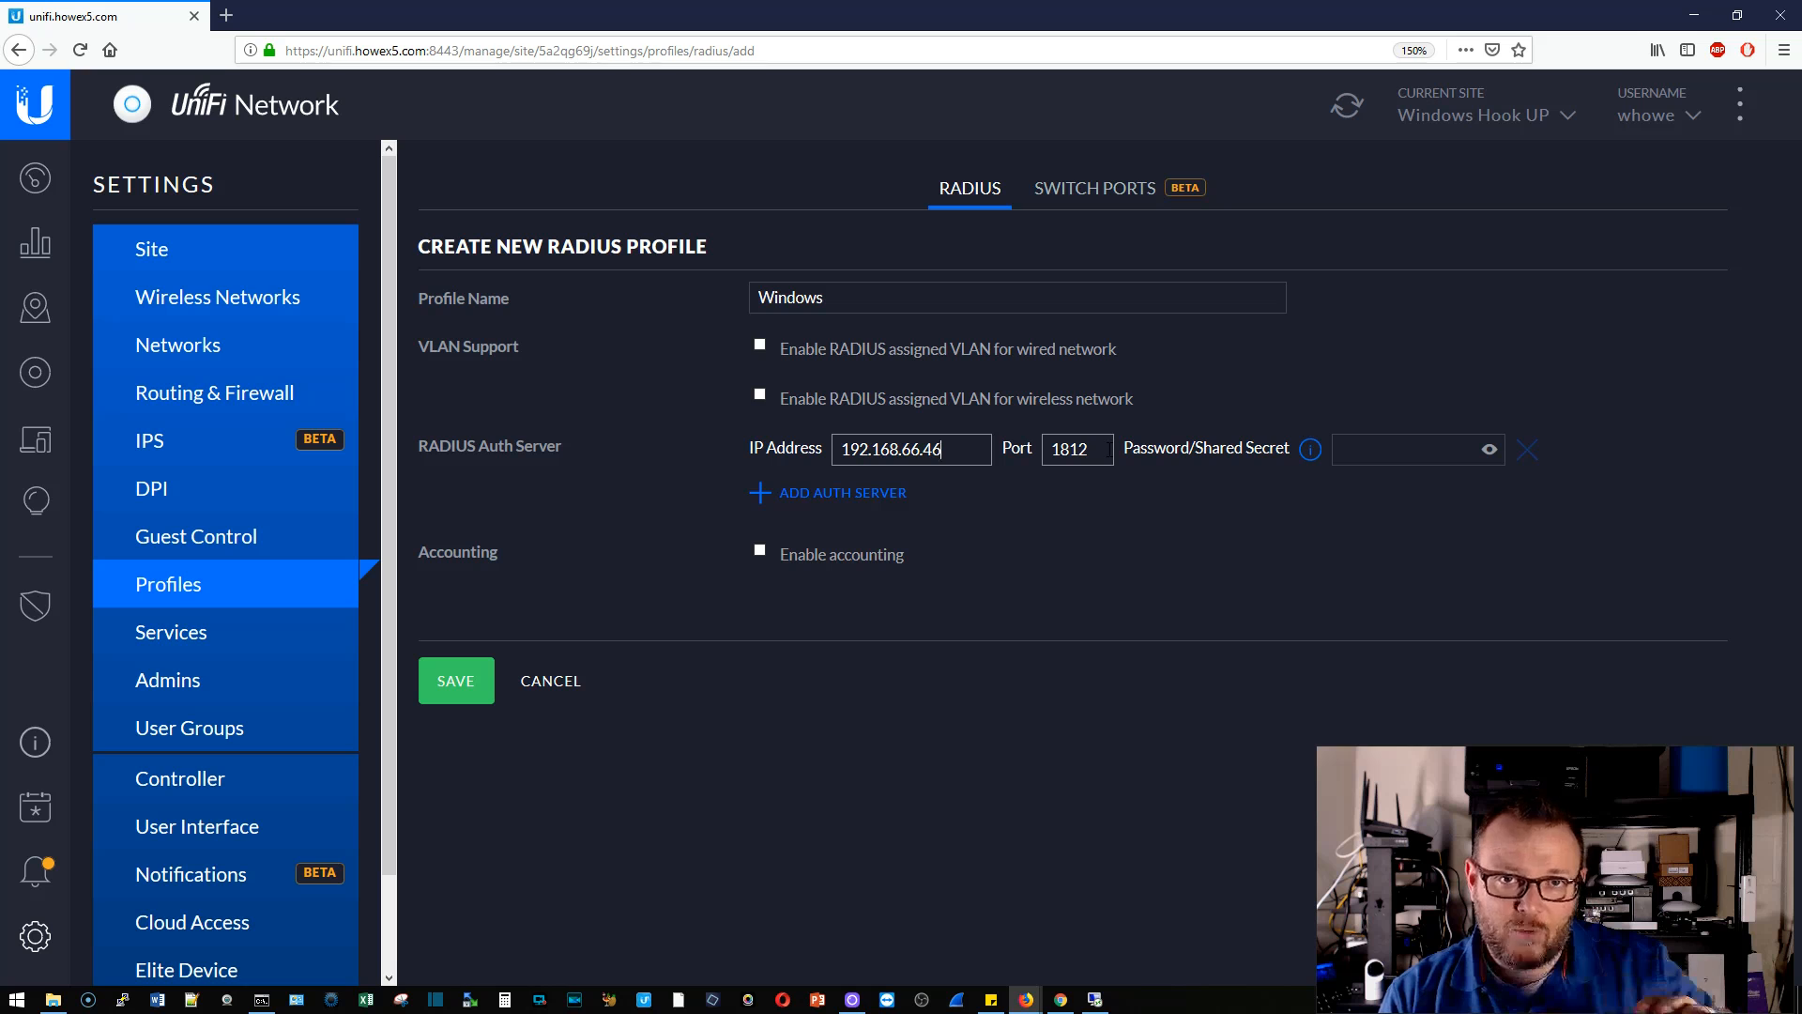
pyautogui.click(1350, 450)
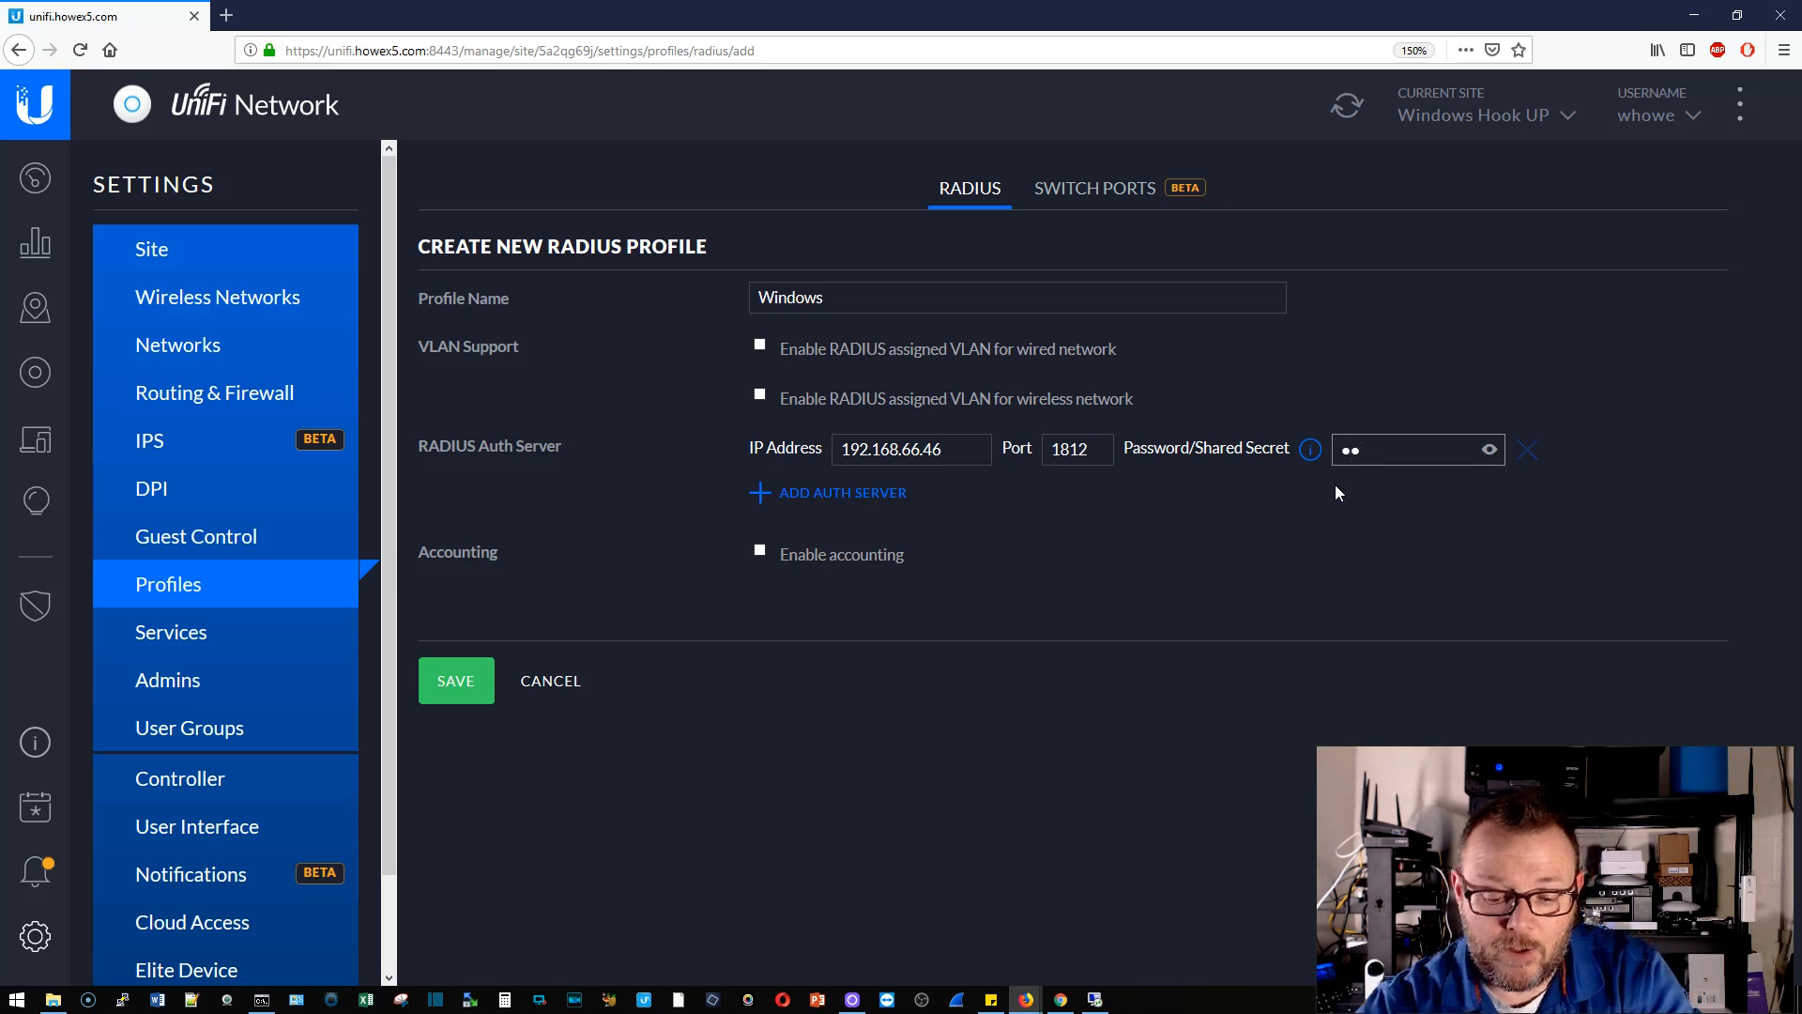
pyautogui.write('•••••••')
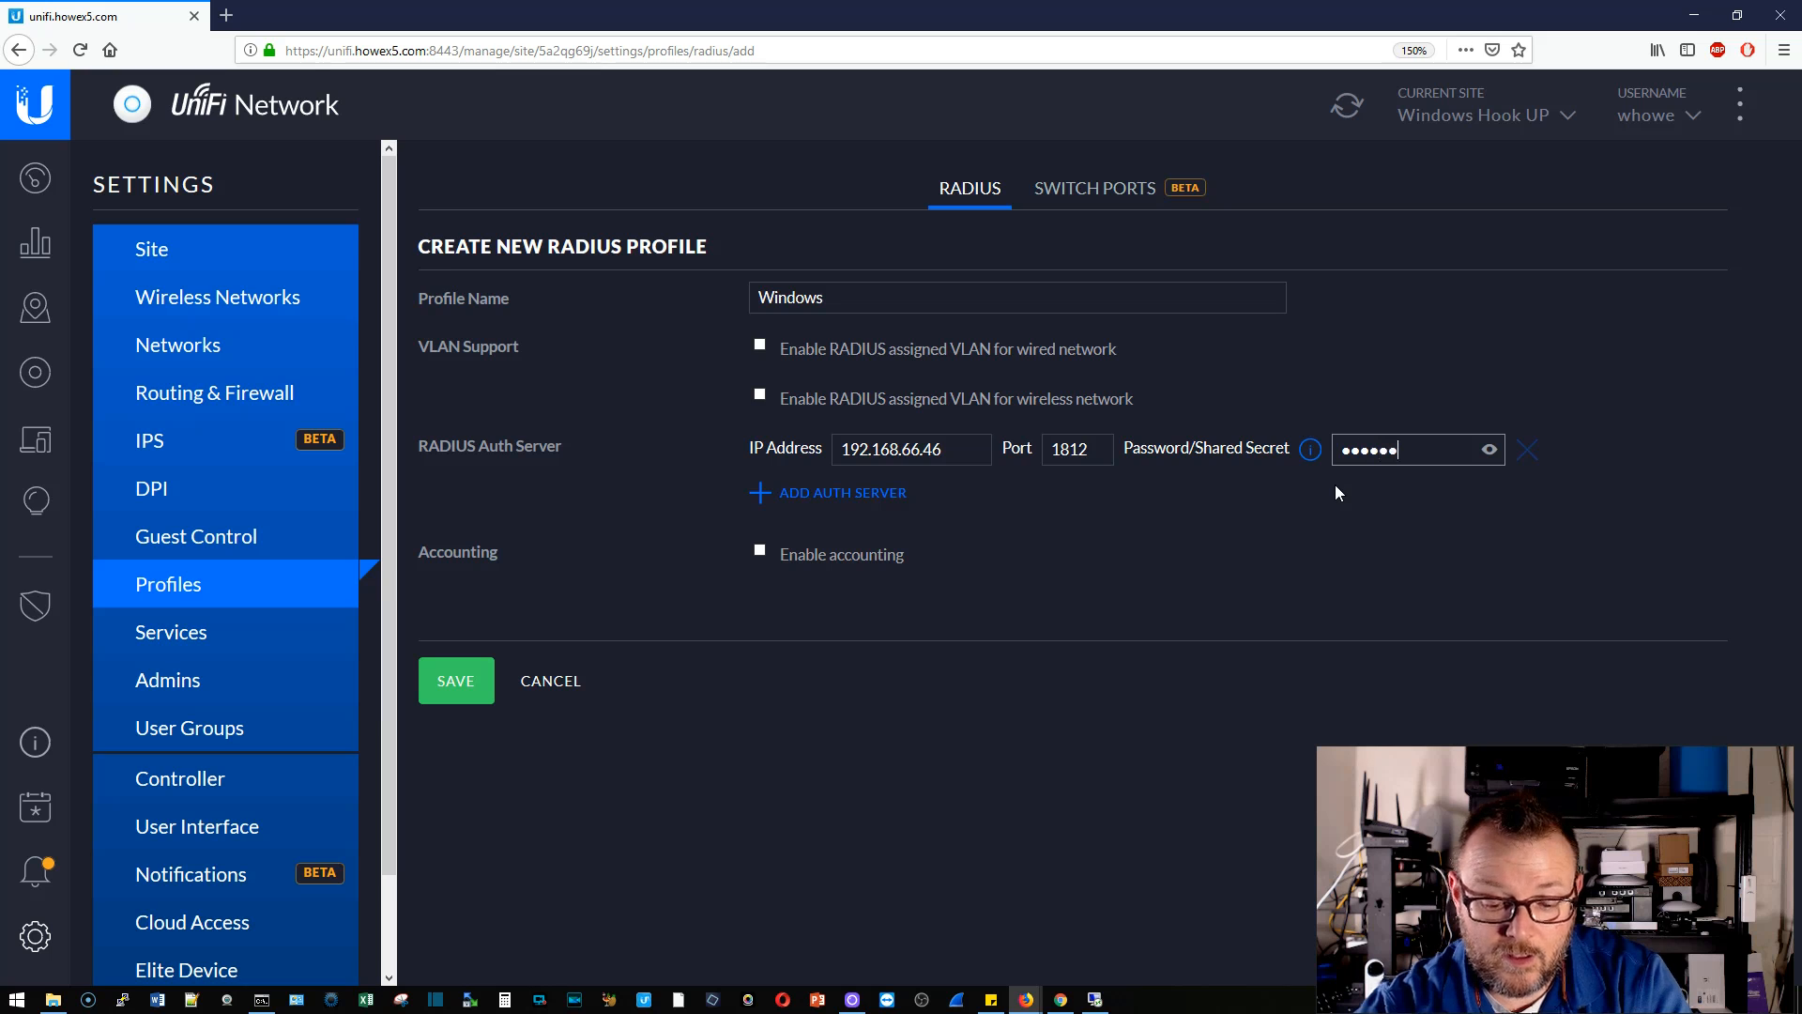
pyautogui.click(1489, 450)
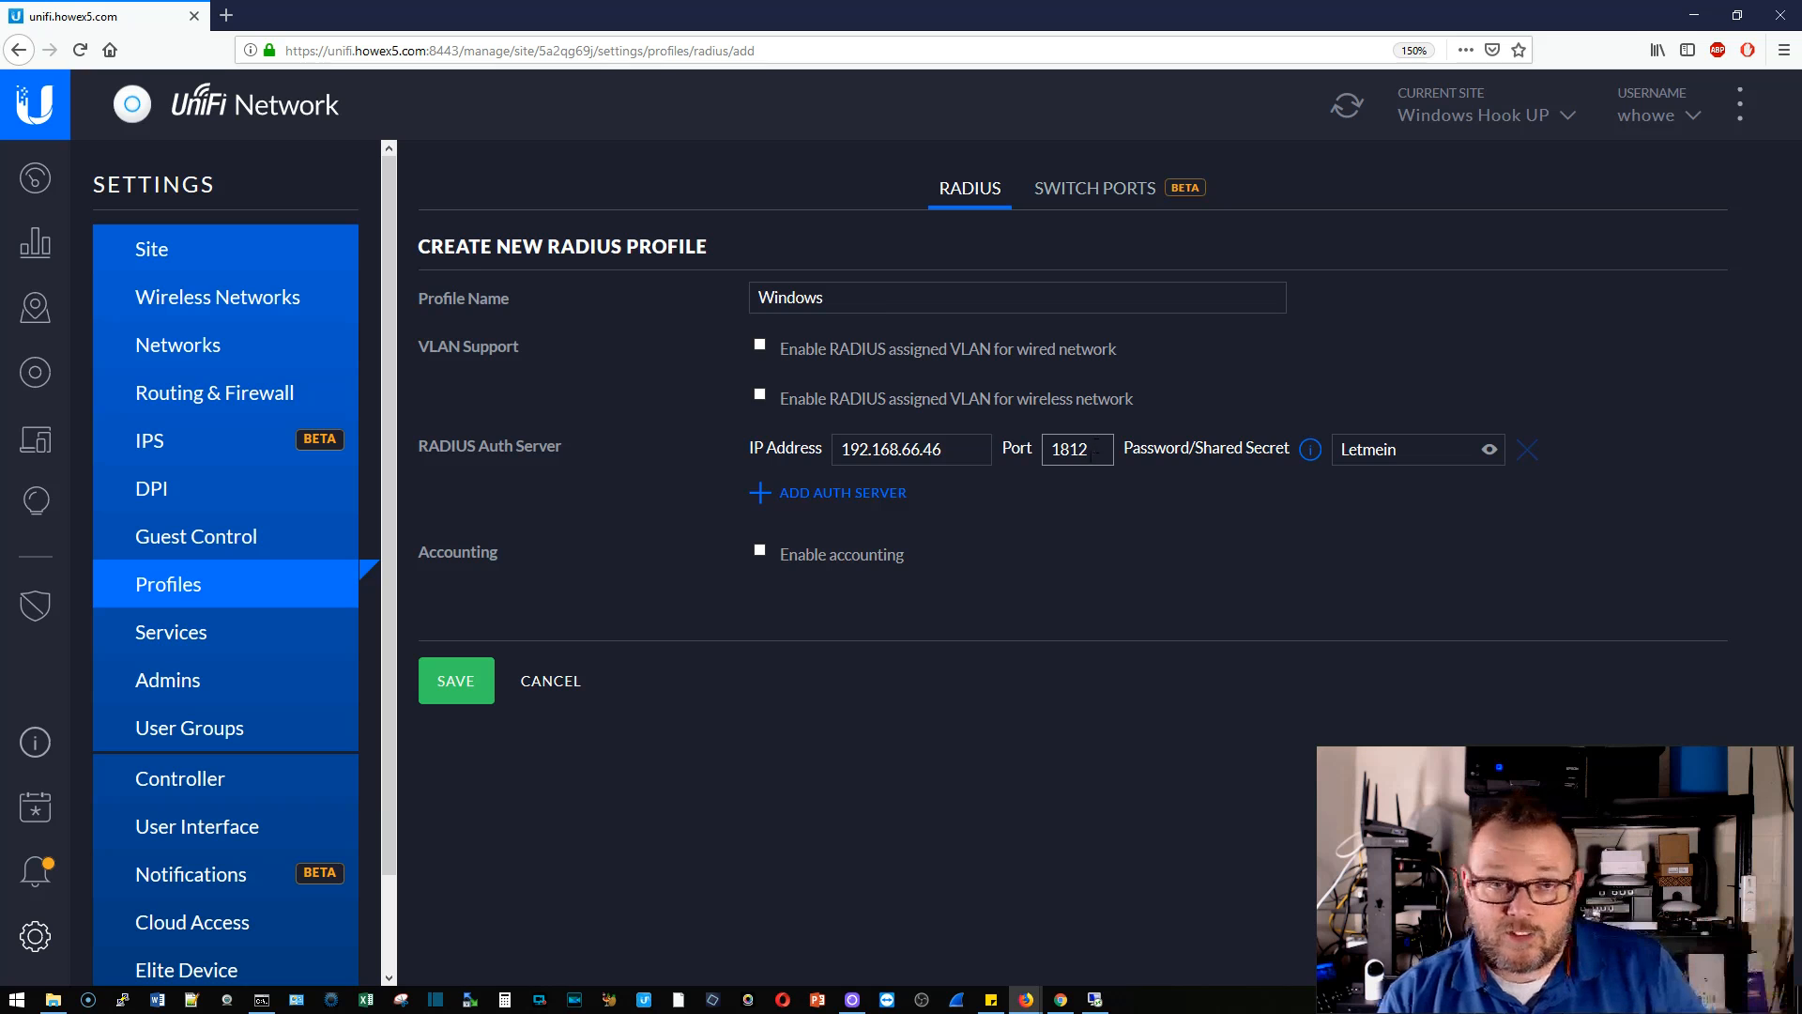
pyautogui.click(472, 681)
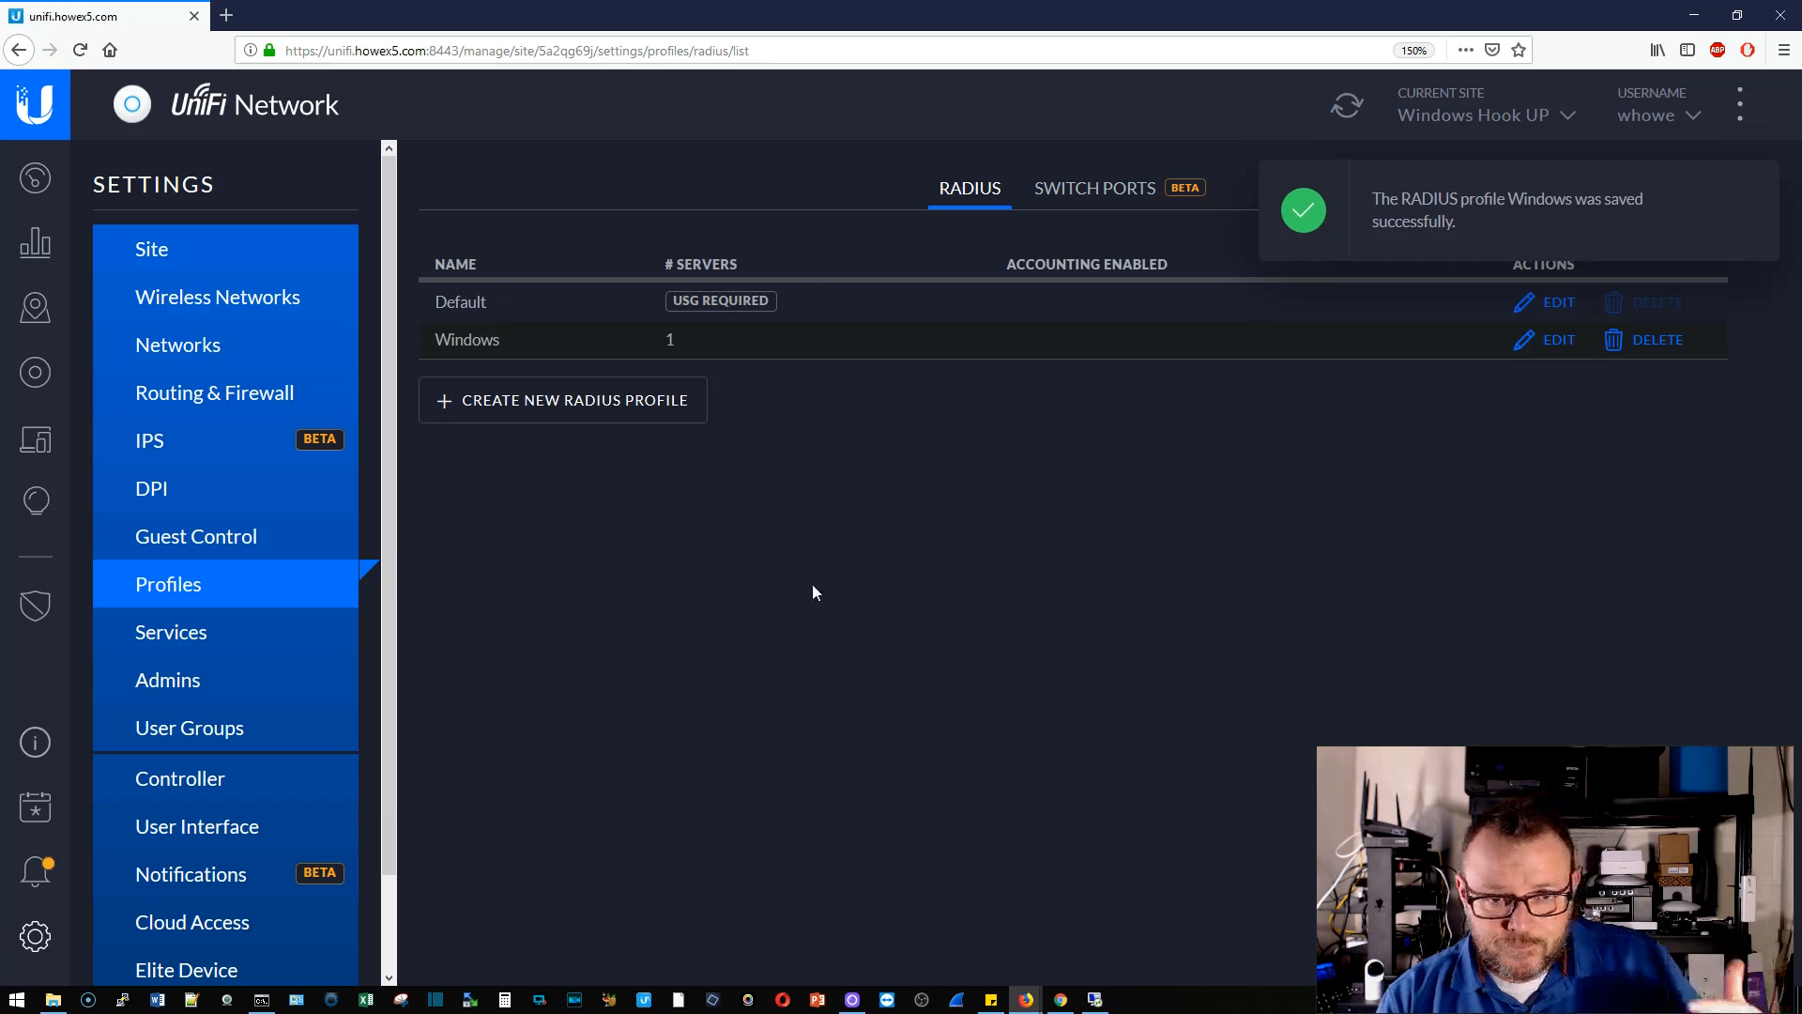
# - Start a new network 'VPN' with purpose Remote User VPN and type L2TP Server
pyautogui.click(1753, 195)
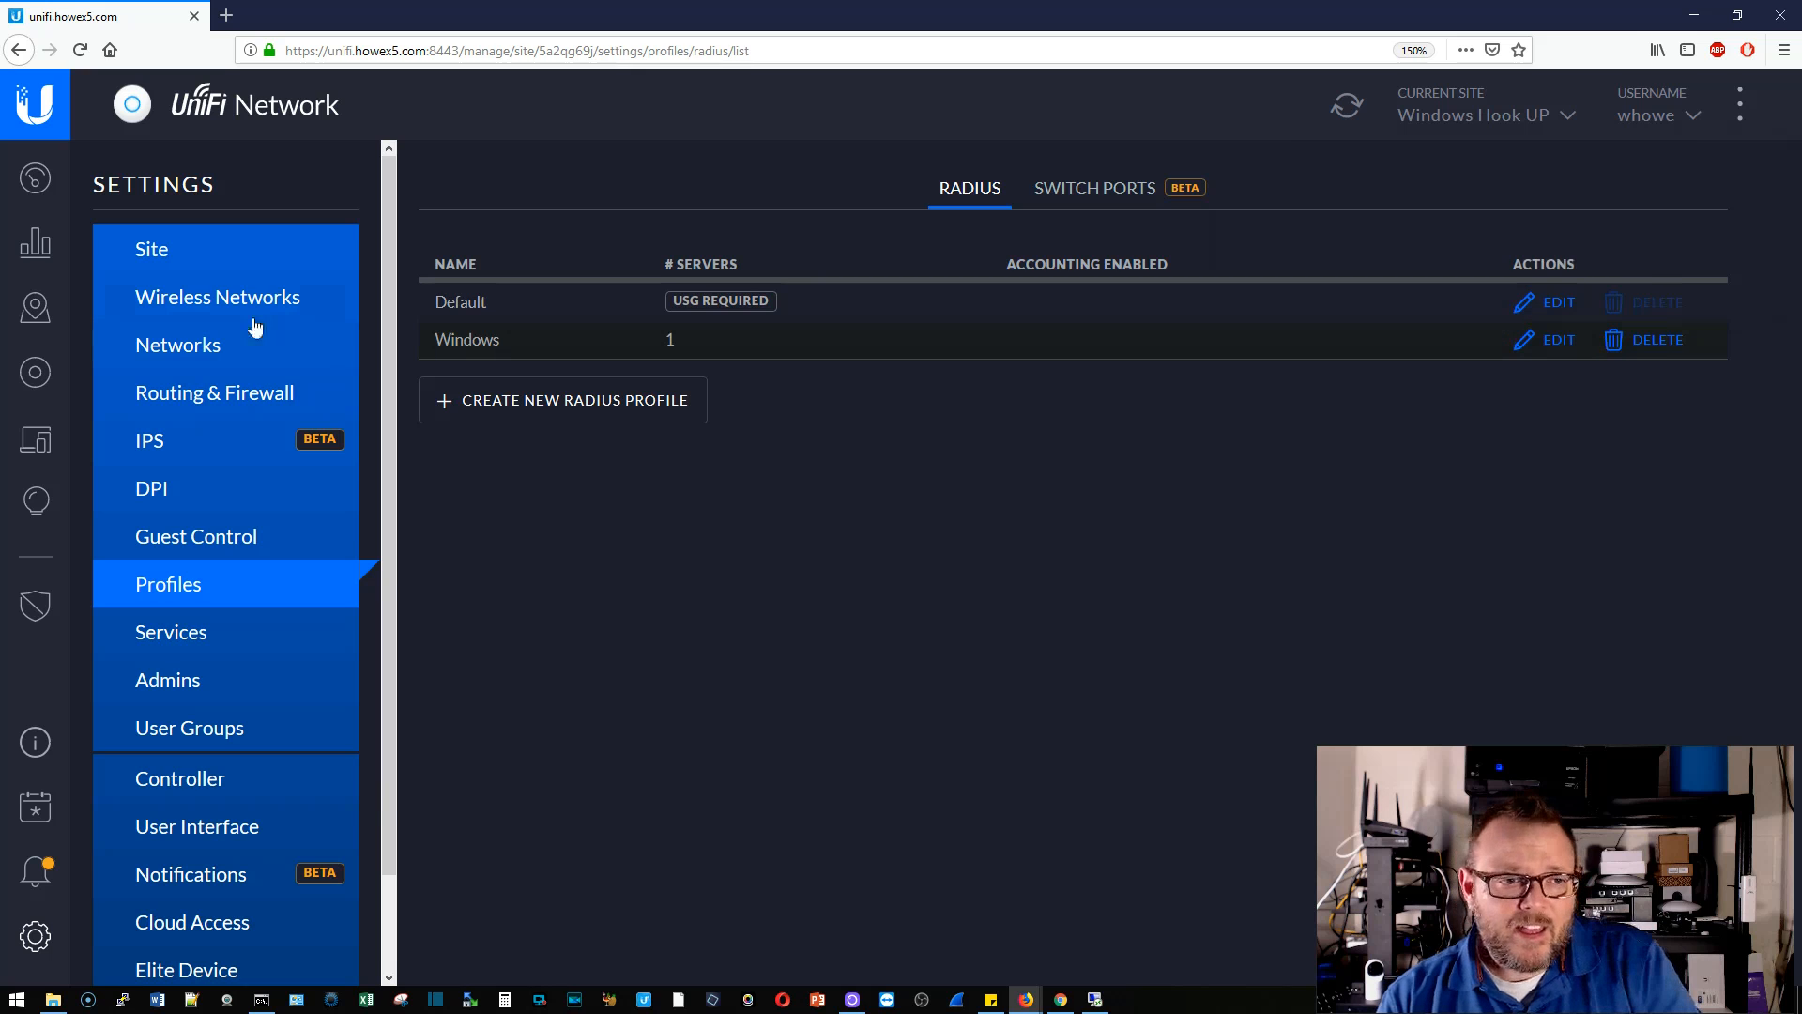
pyautogui.click(207, 348)
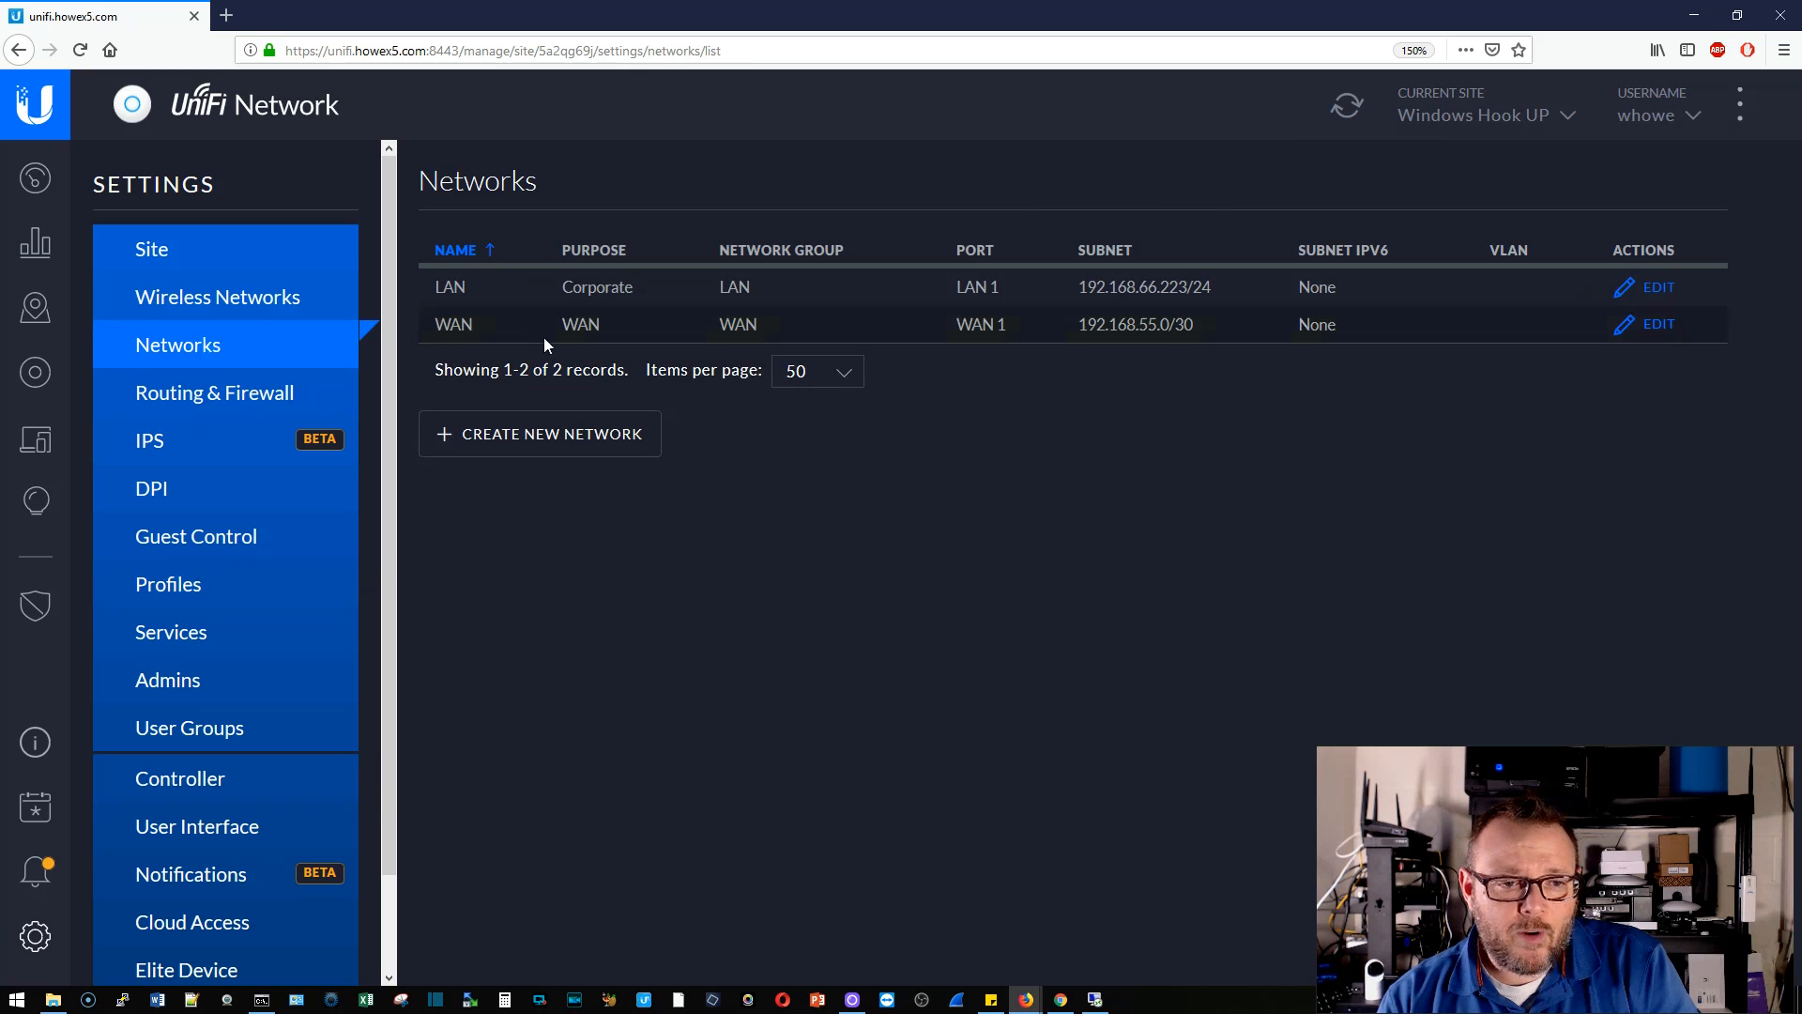
pyautogui.click(519, 438)
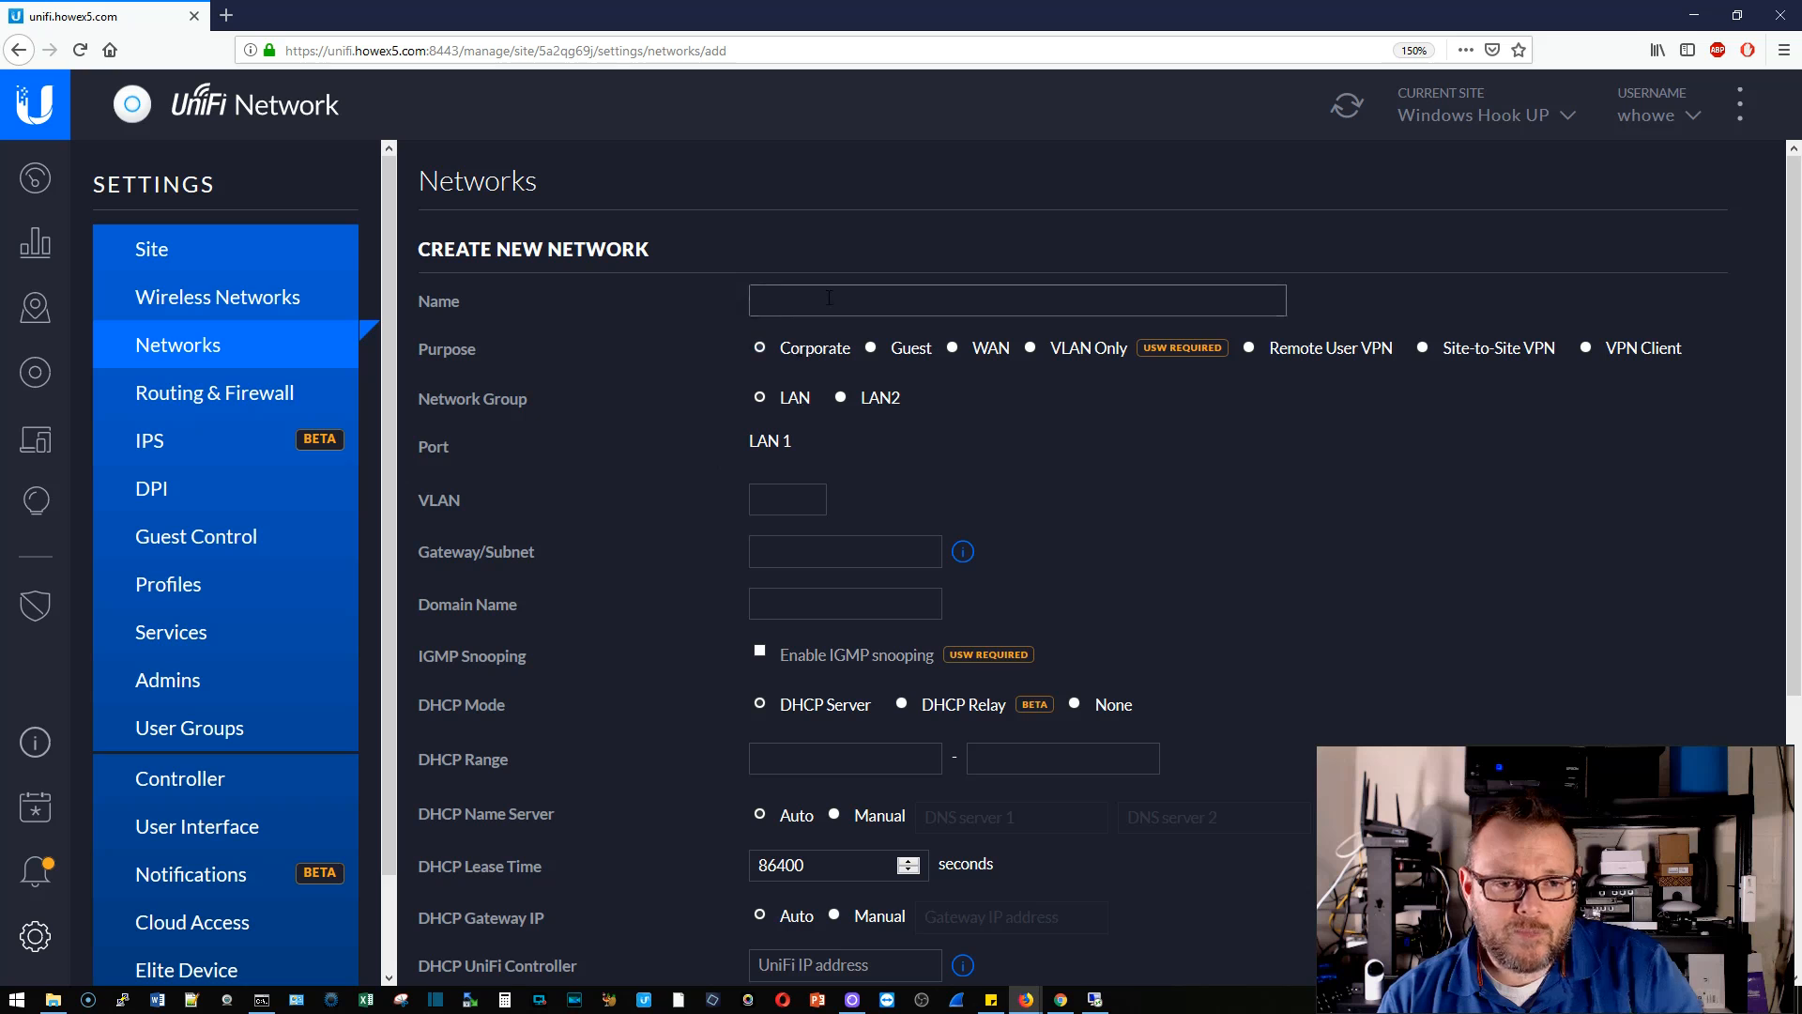
pyautogui.write('VPN')
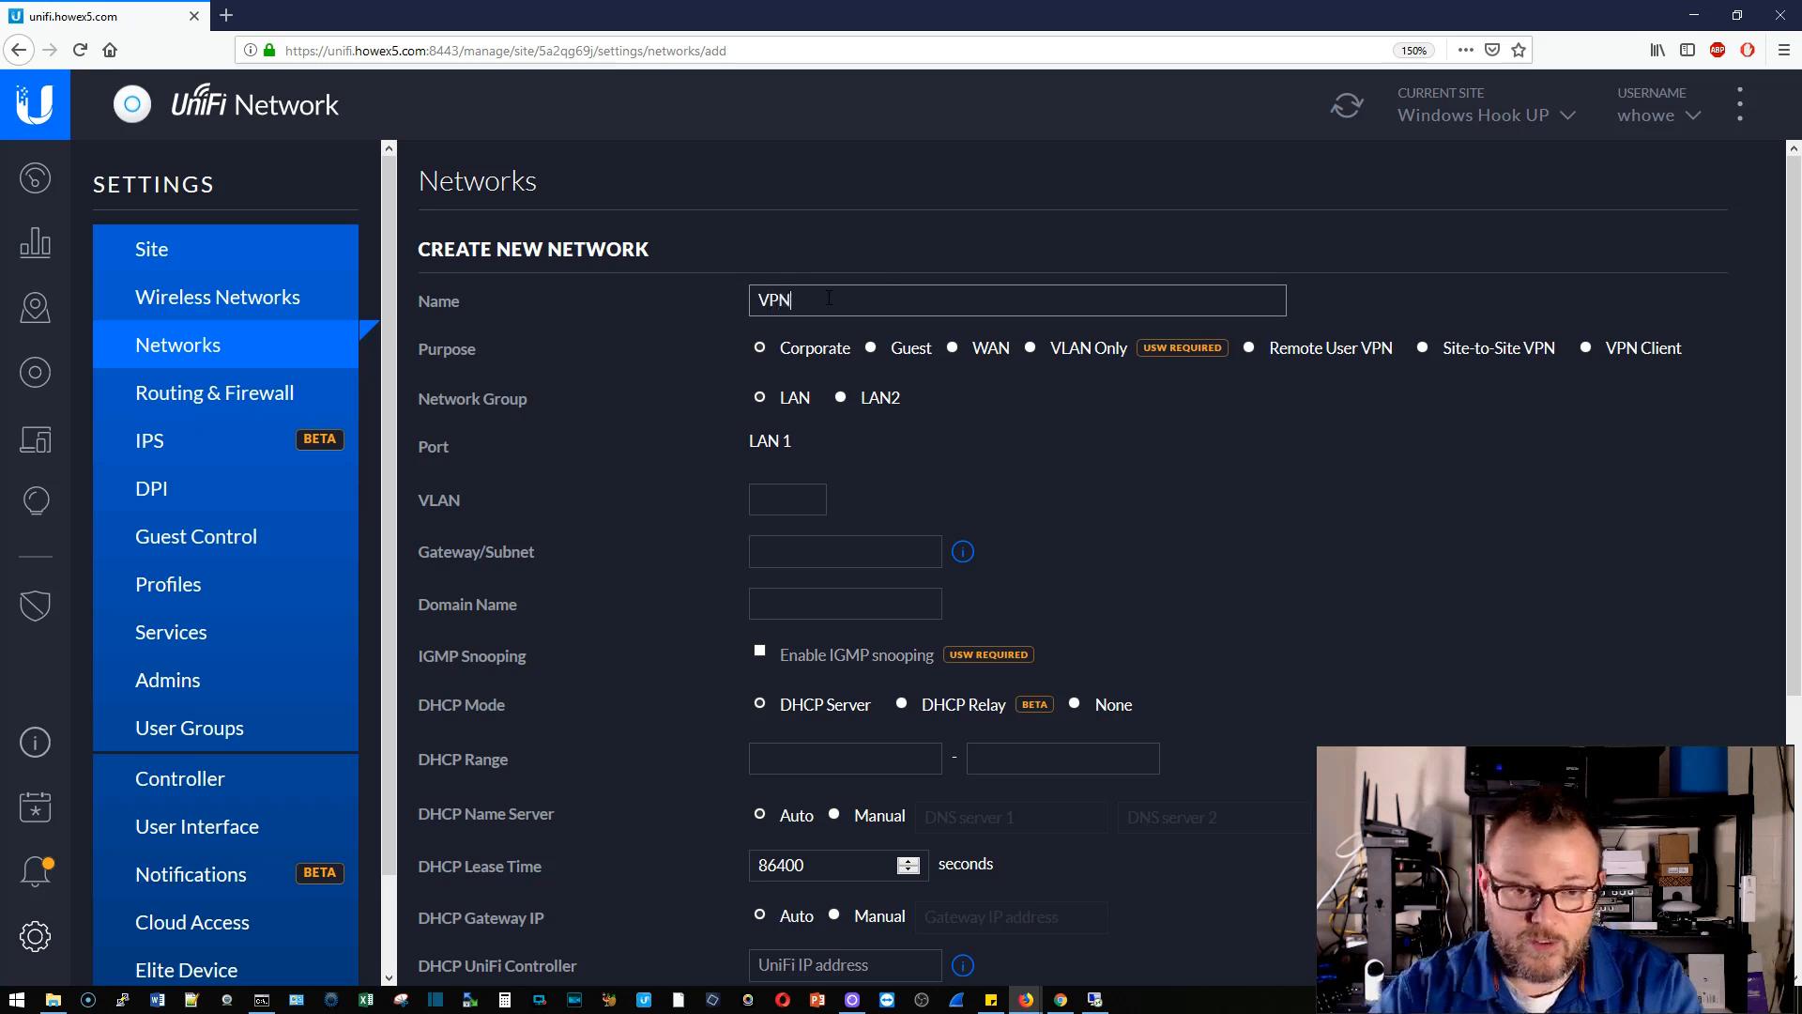
pyautogui.click(1248, 348)
pyautogui.click(886, 398)
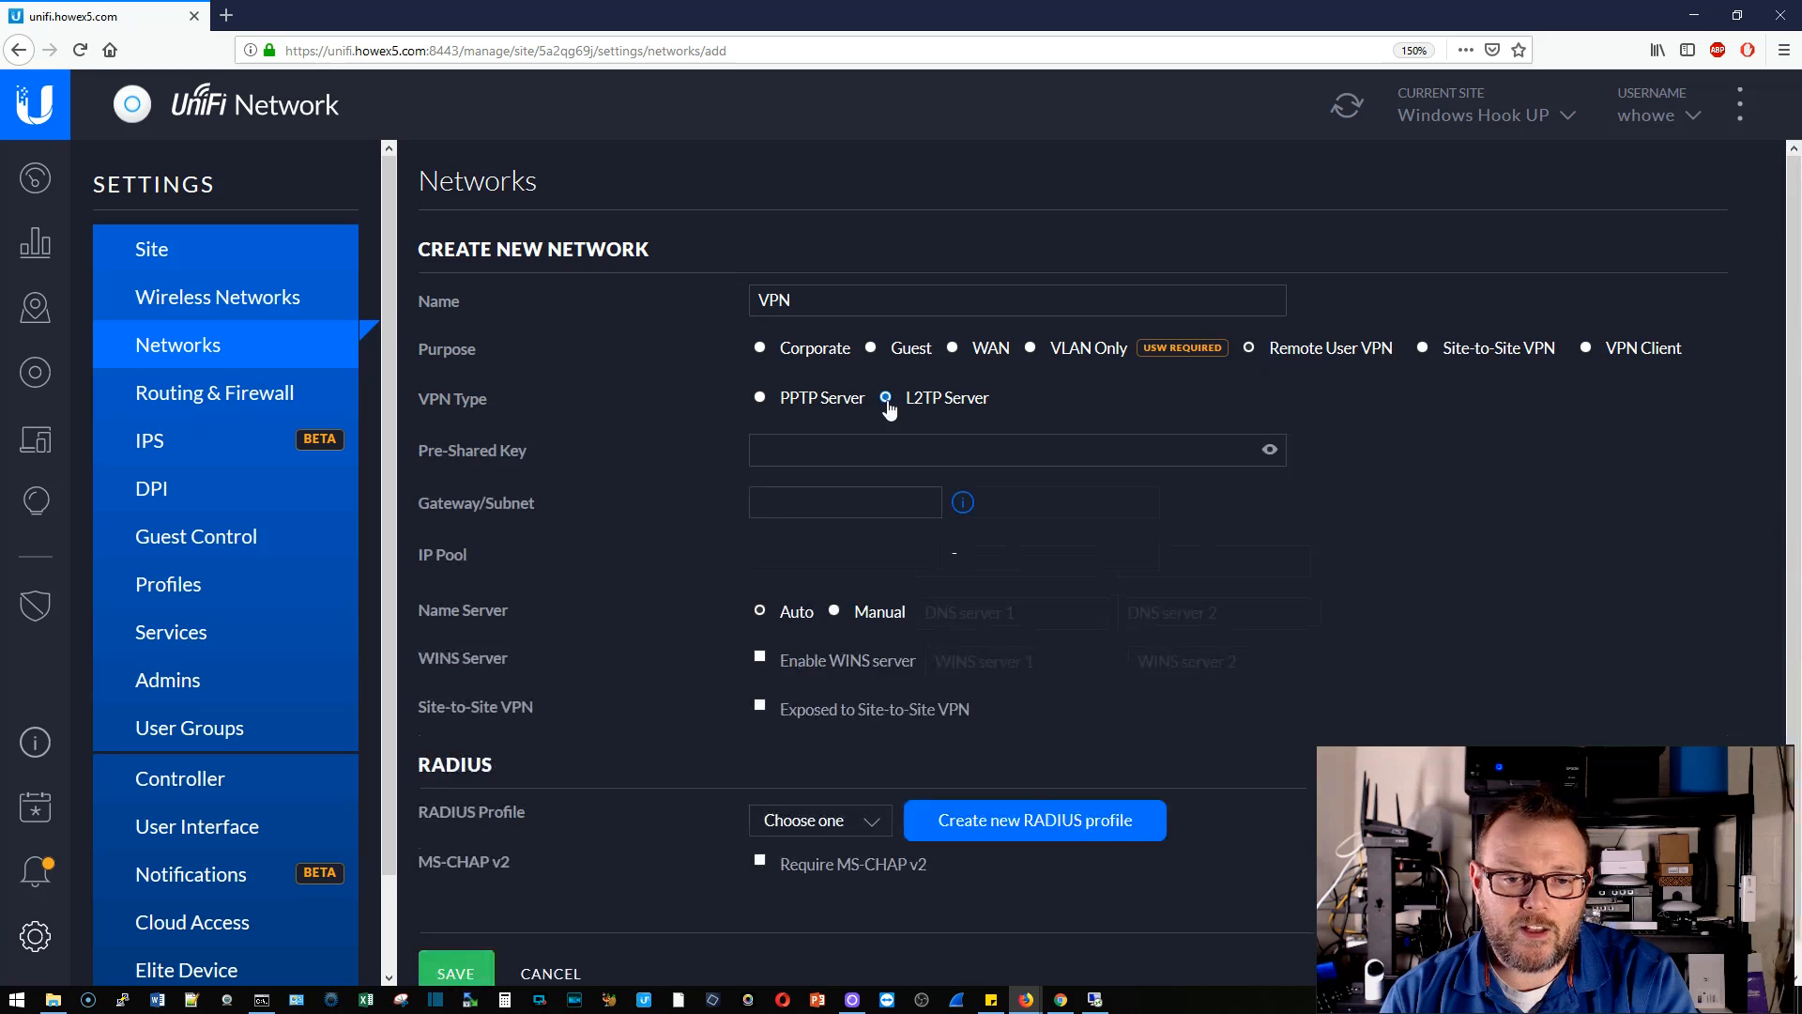
# - Set the pre-shared key, gateway subnet 10.10.10.1/29 and RADIUS profile Windows, then save the network
pyautogui.click(953, 447)
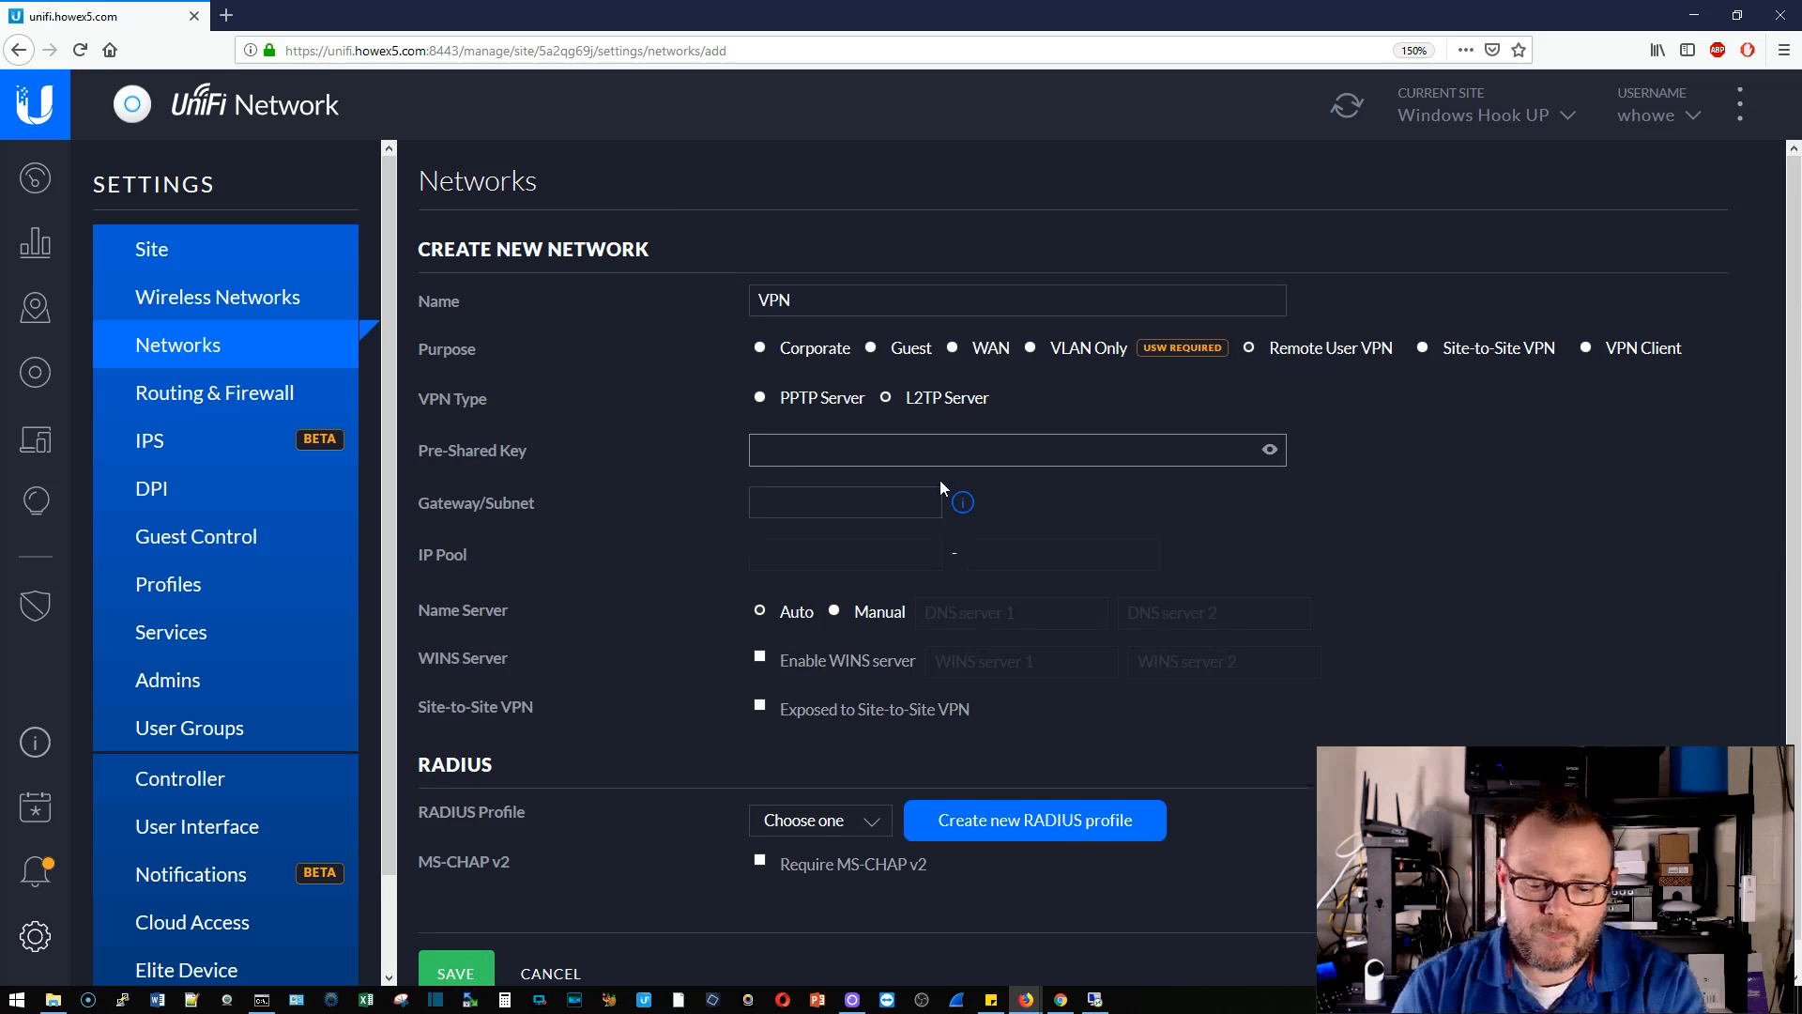
pyautogui.write('password')
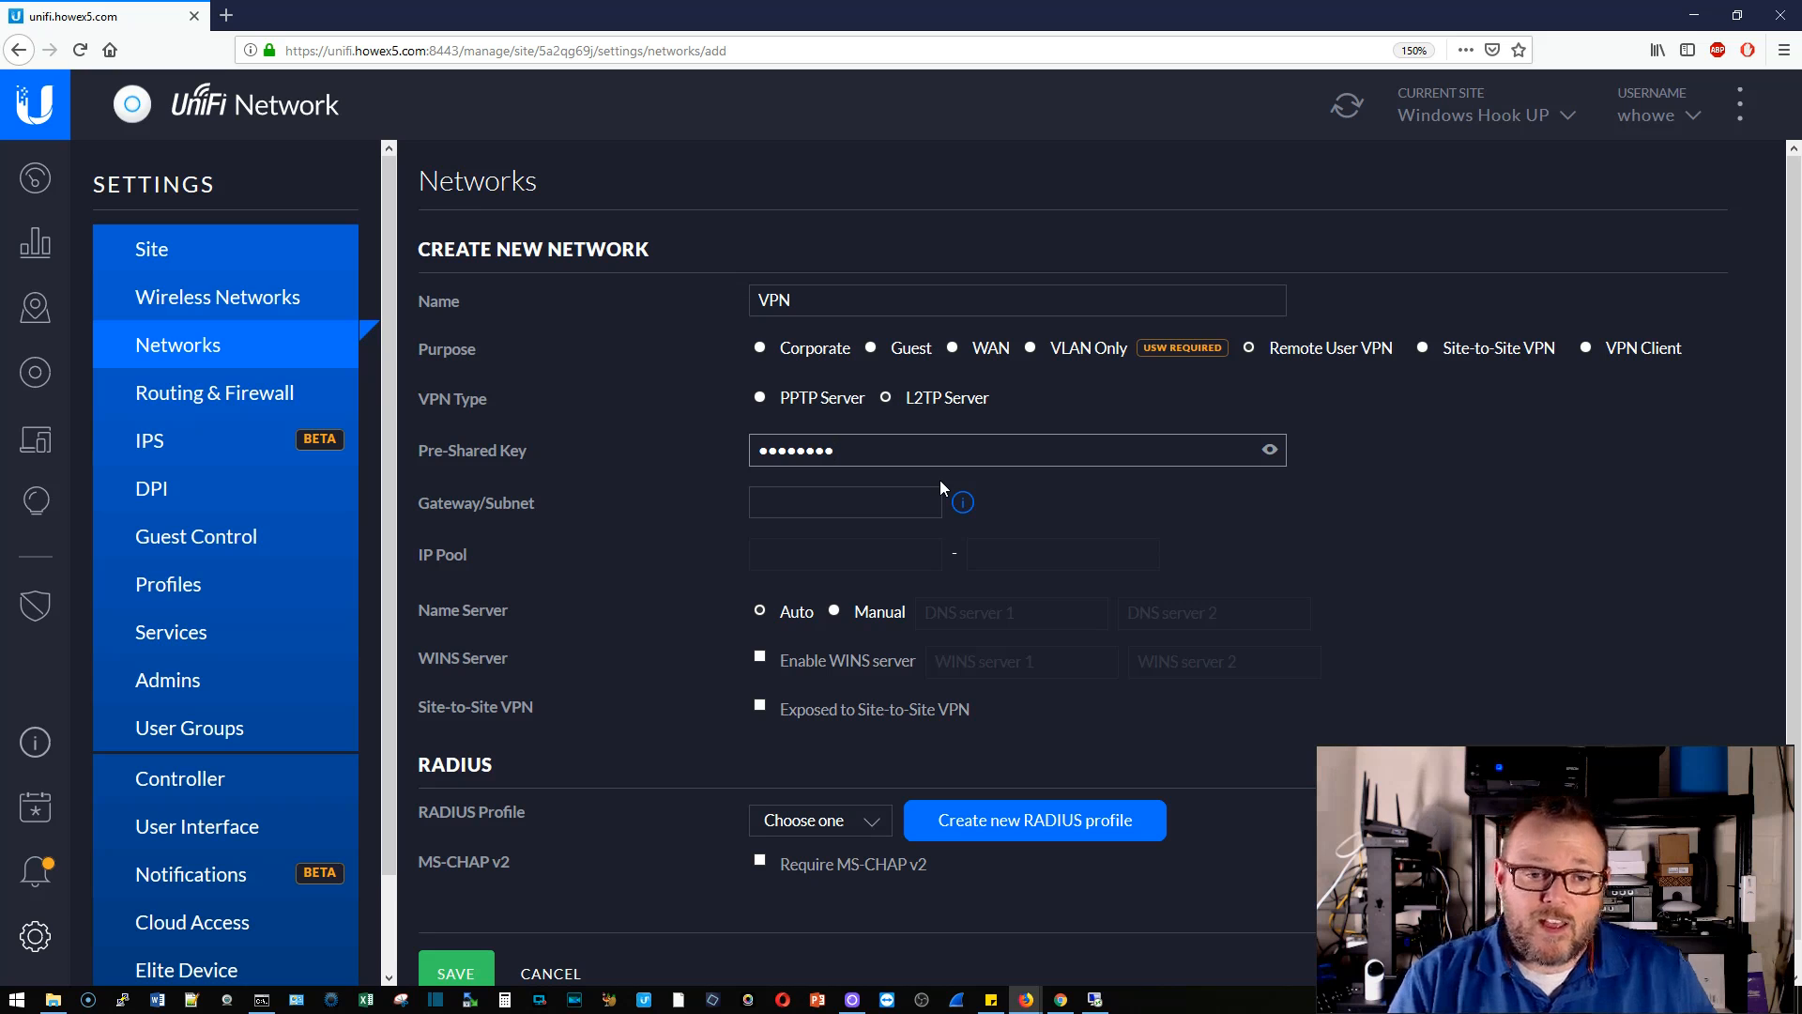
pyautogui.click(1270, 451)
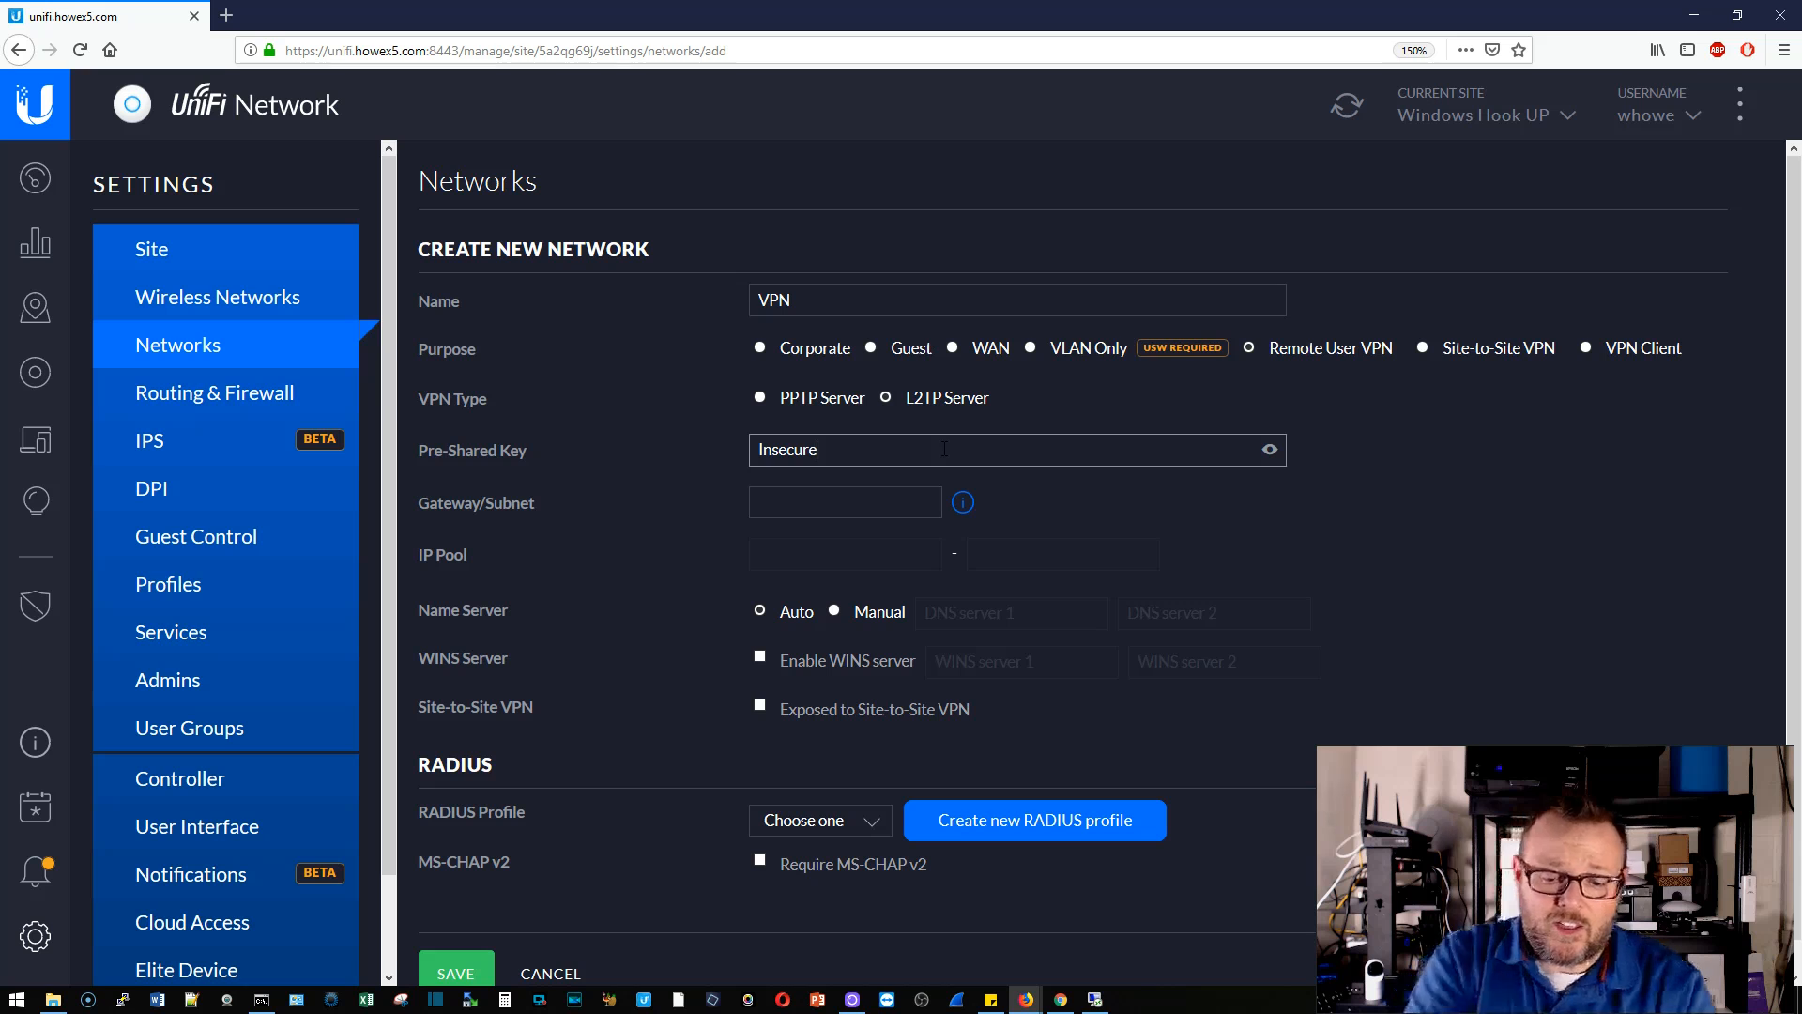
pyautogui.write('passw')
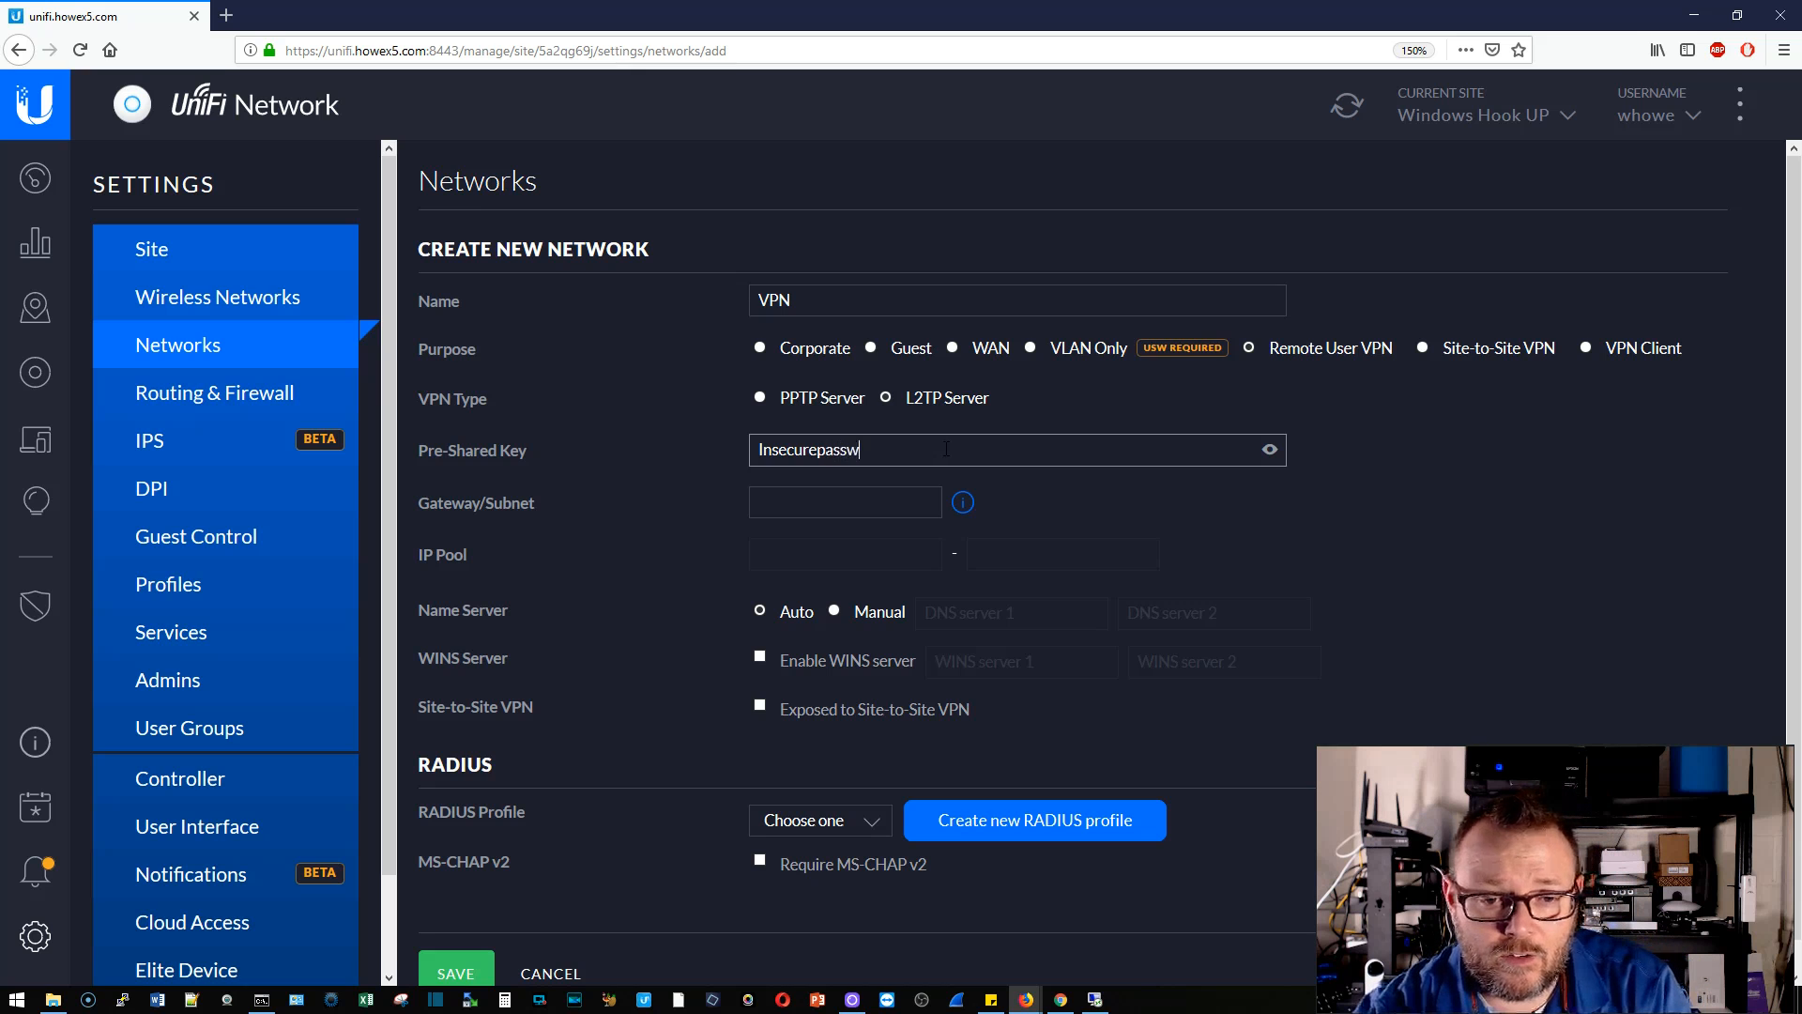
pyautogui.write('ords')
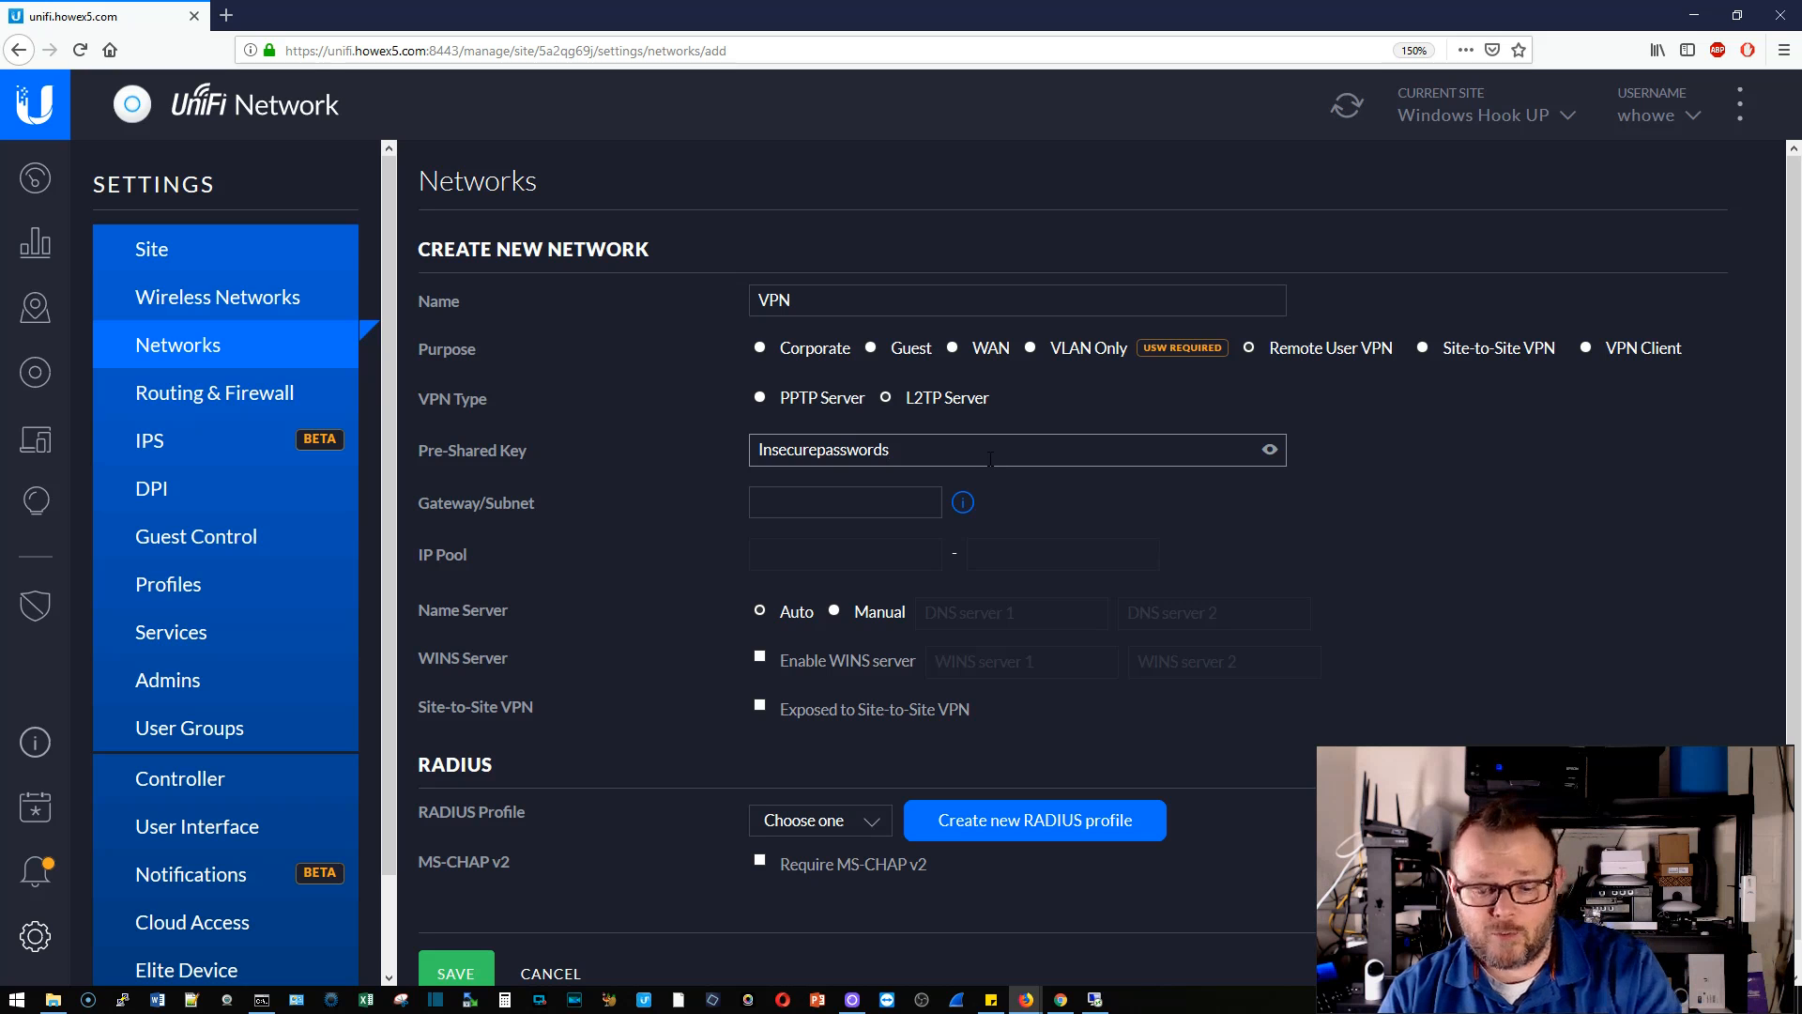
pyautogui.click(808, 501)
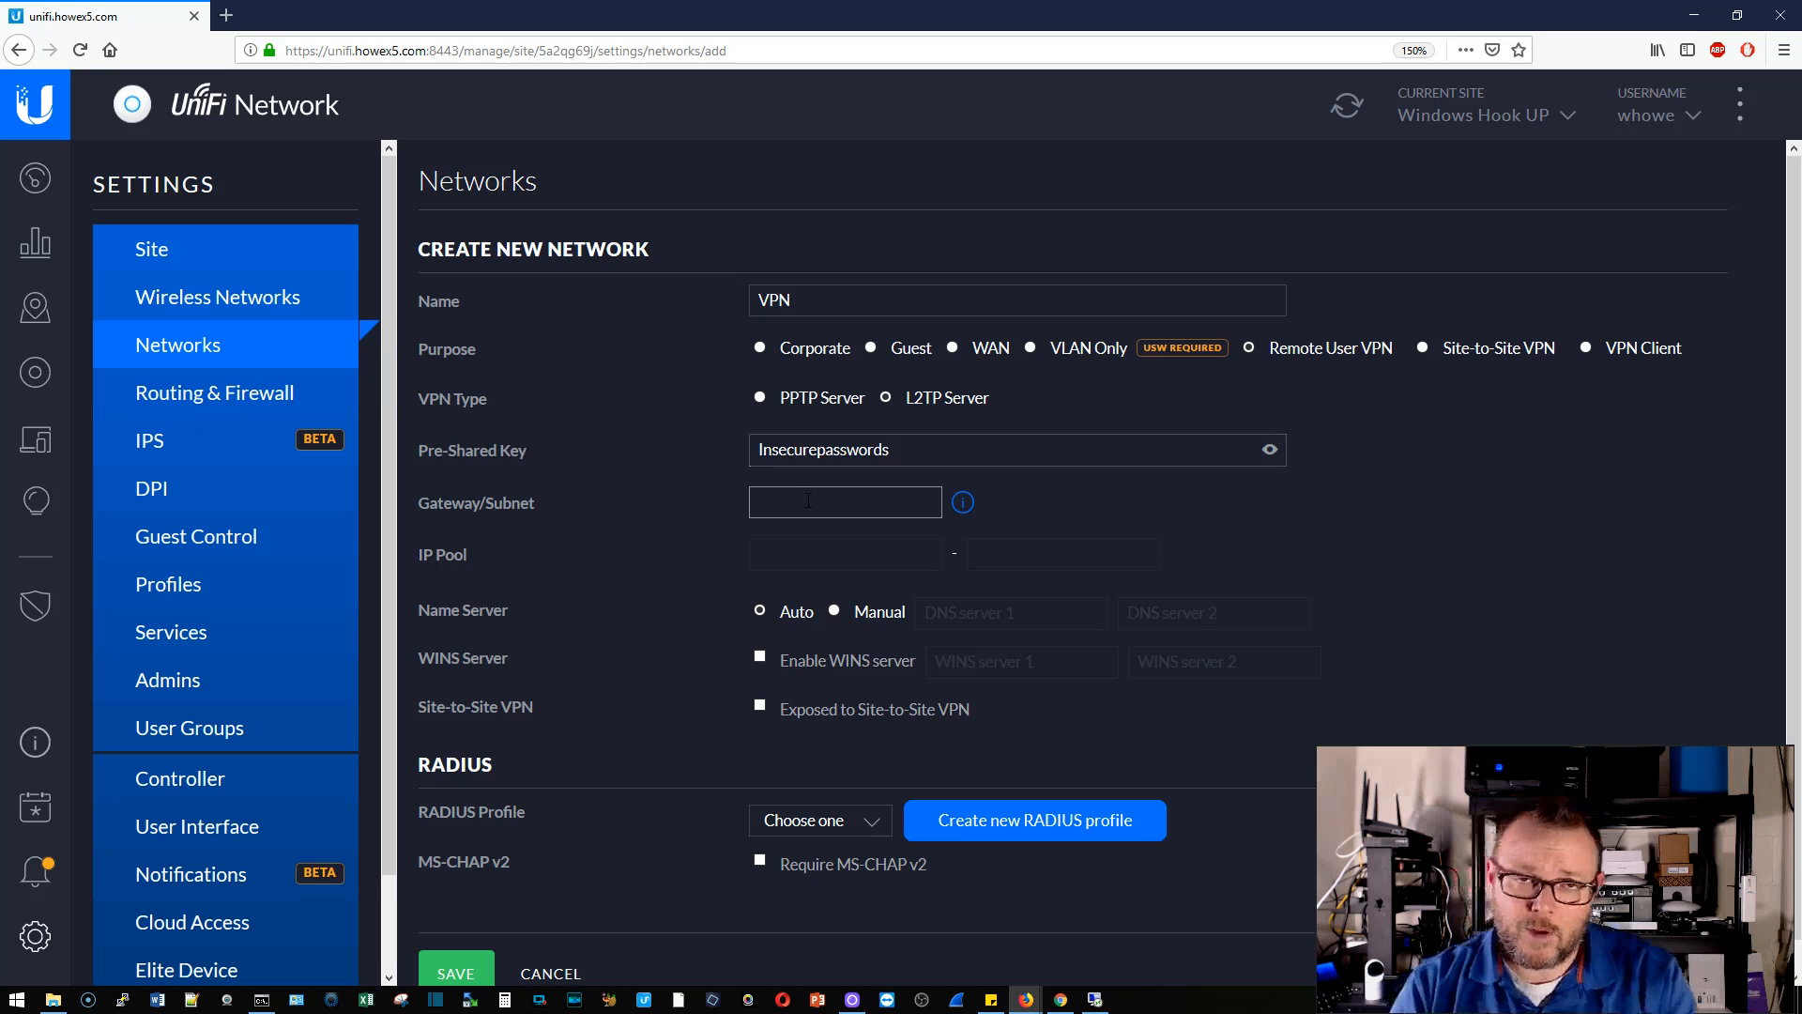
pyautogui.write('10.10.10.1/29')
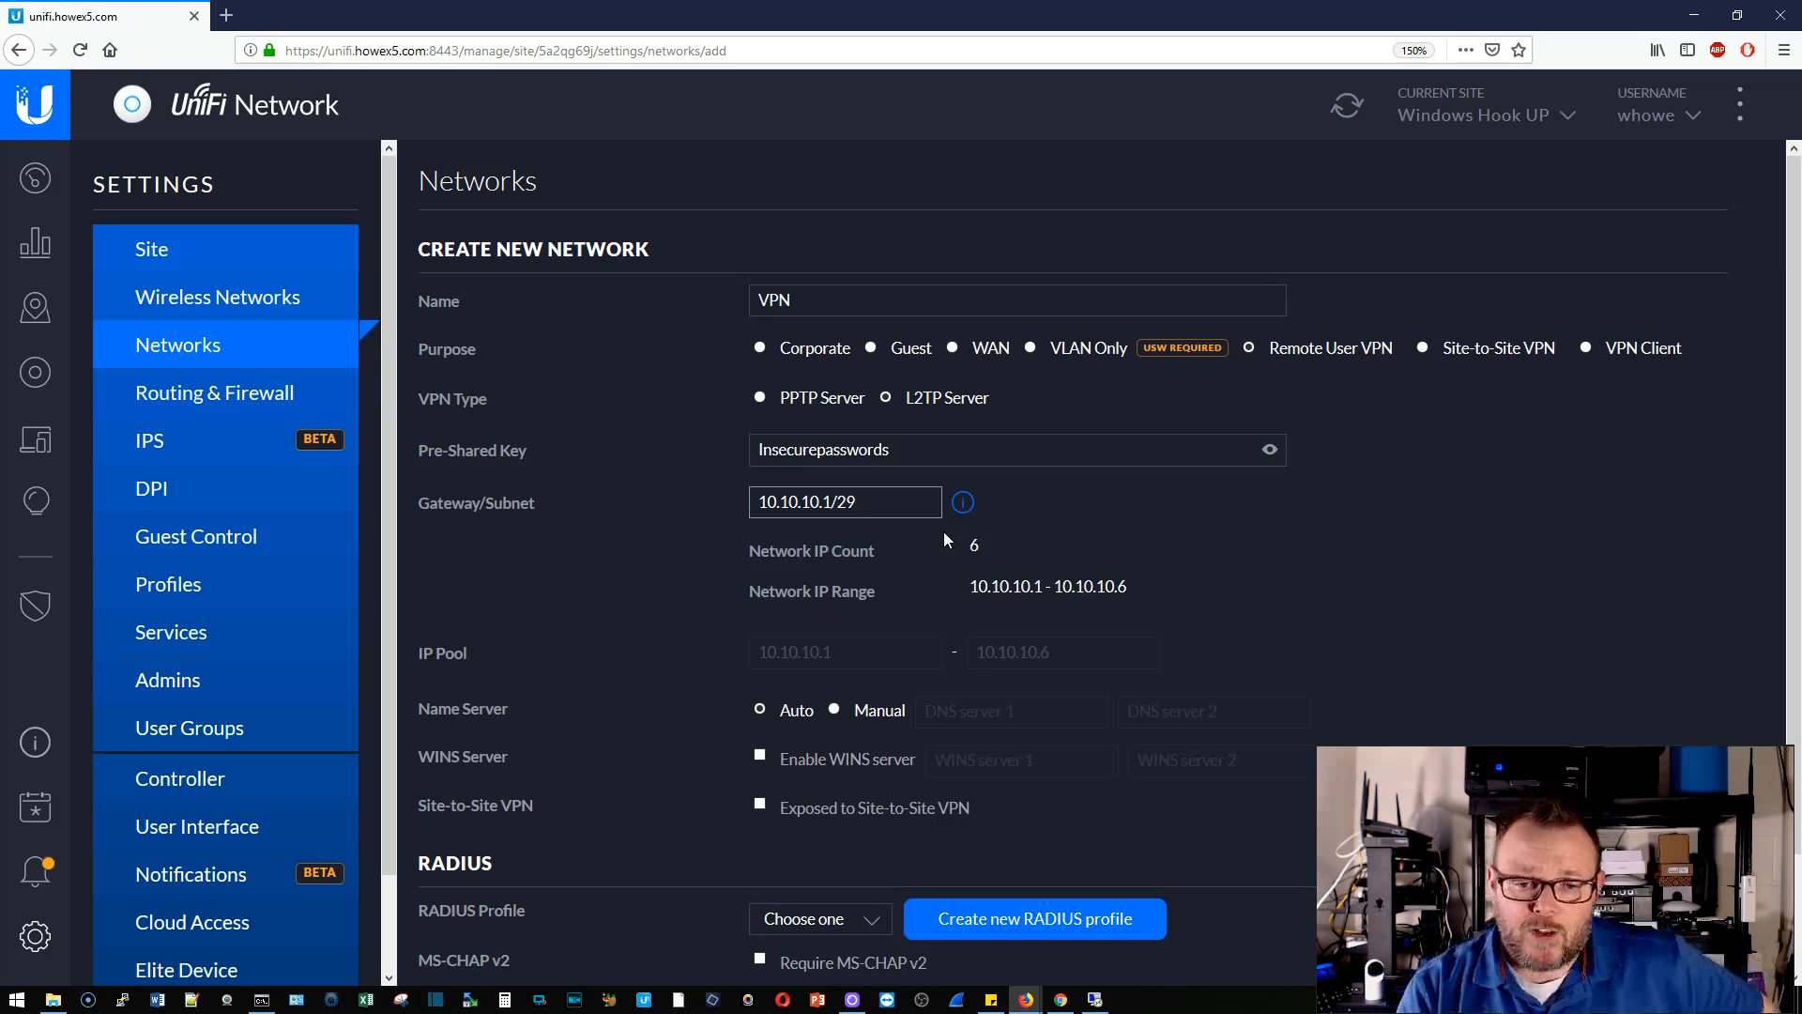
pyautogui.scroll(-1, 939, 624)
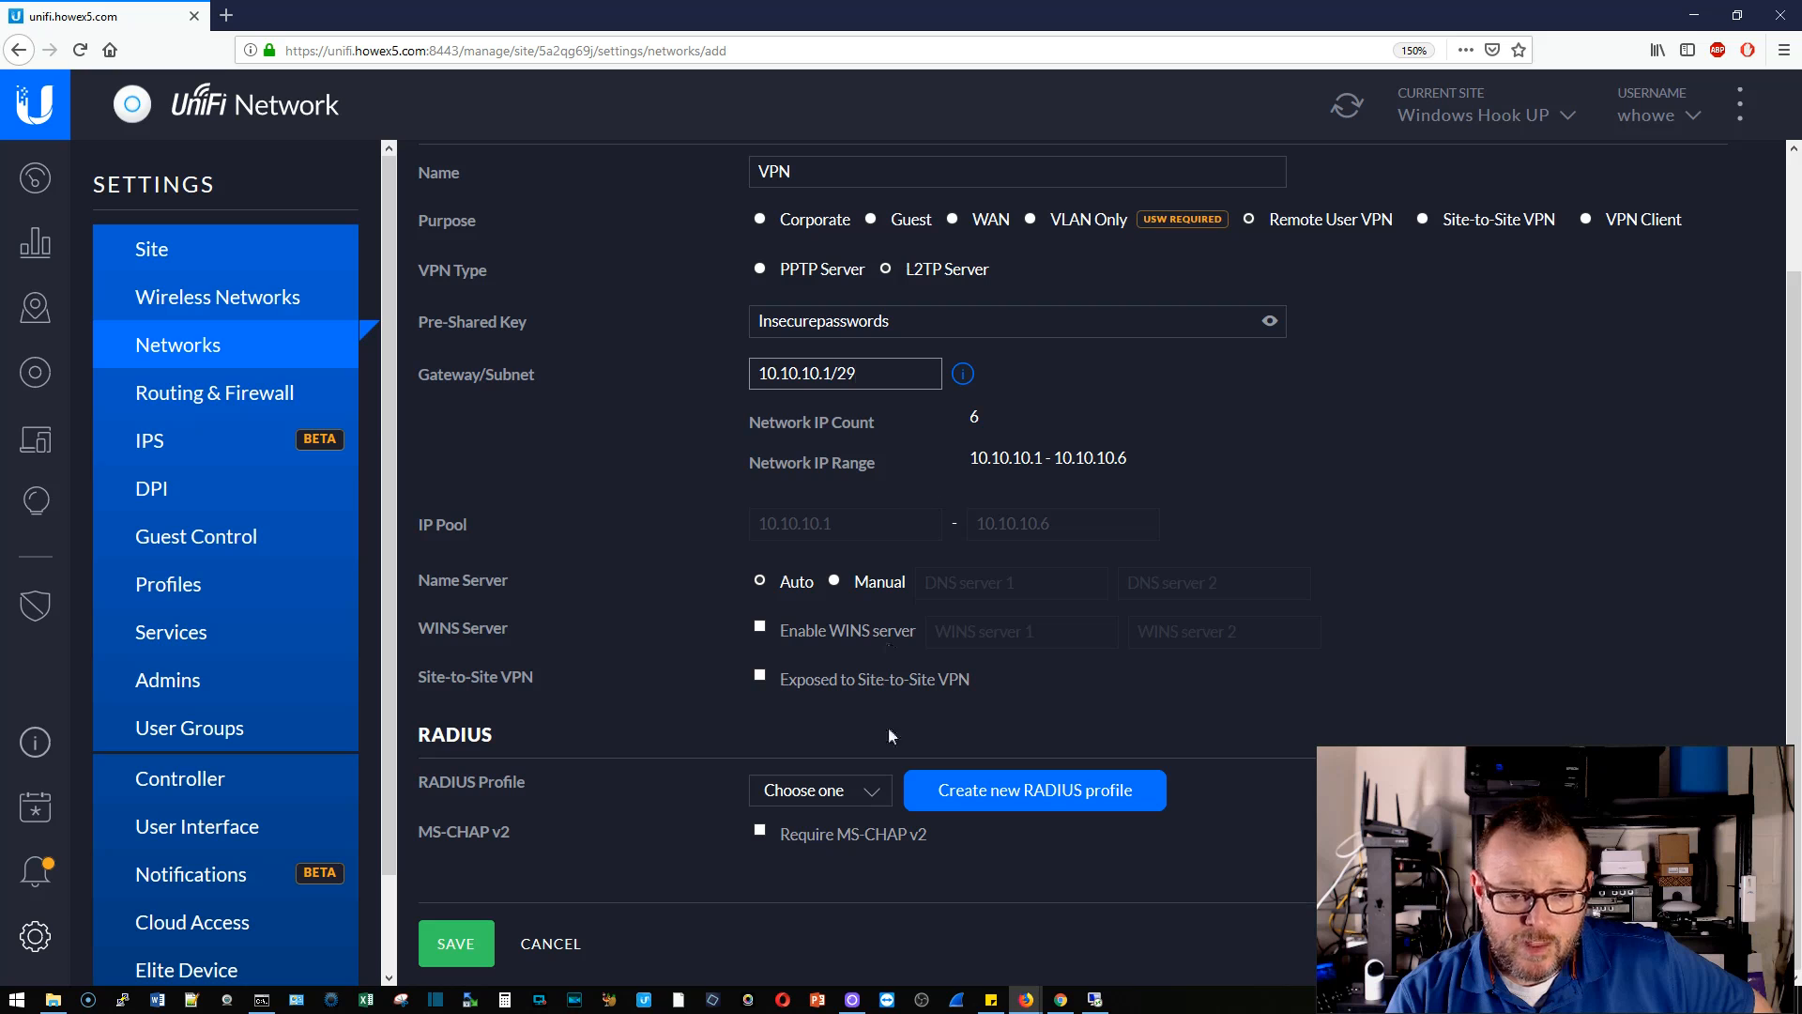
pyautogui.click(821, 790)
pyautogui.click(817, 883)
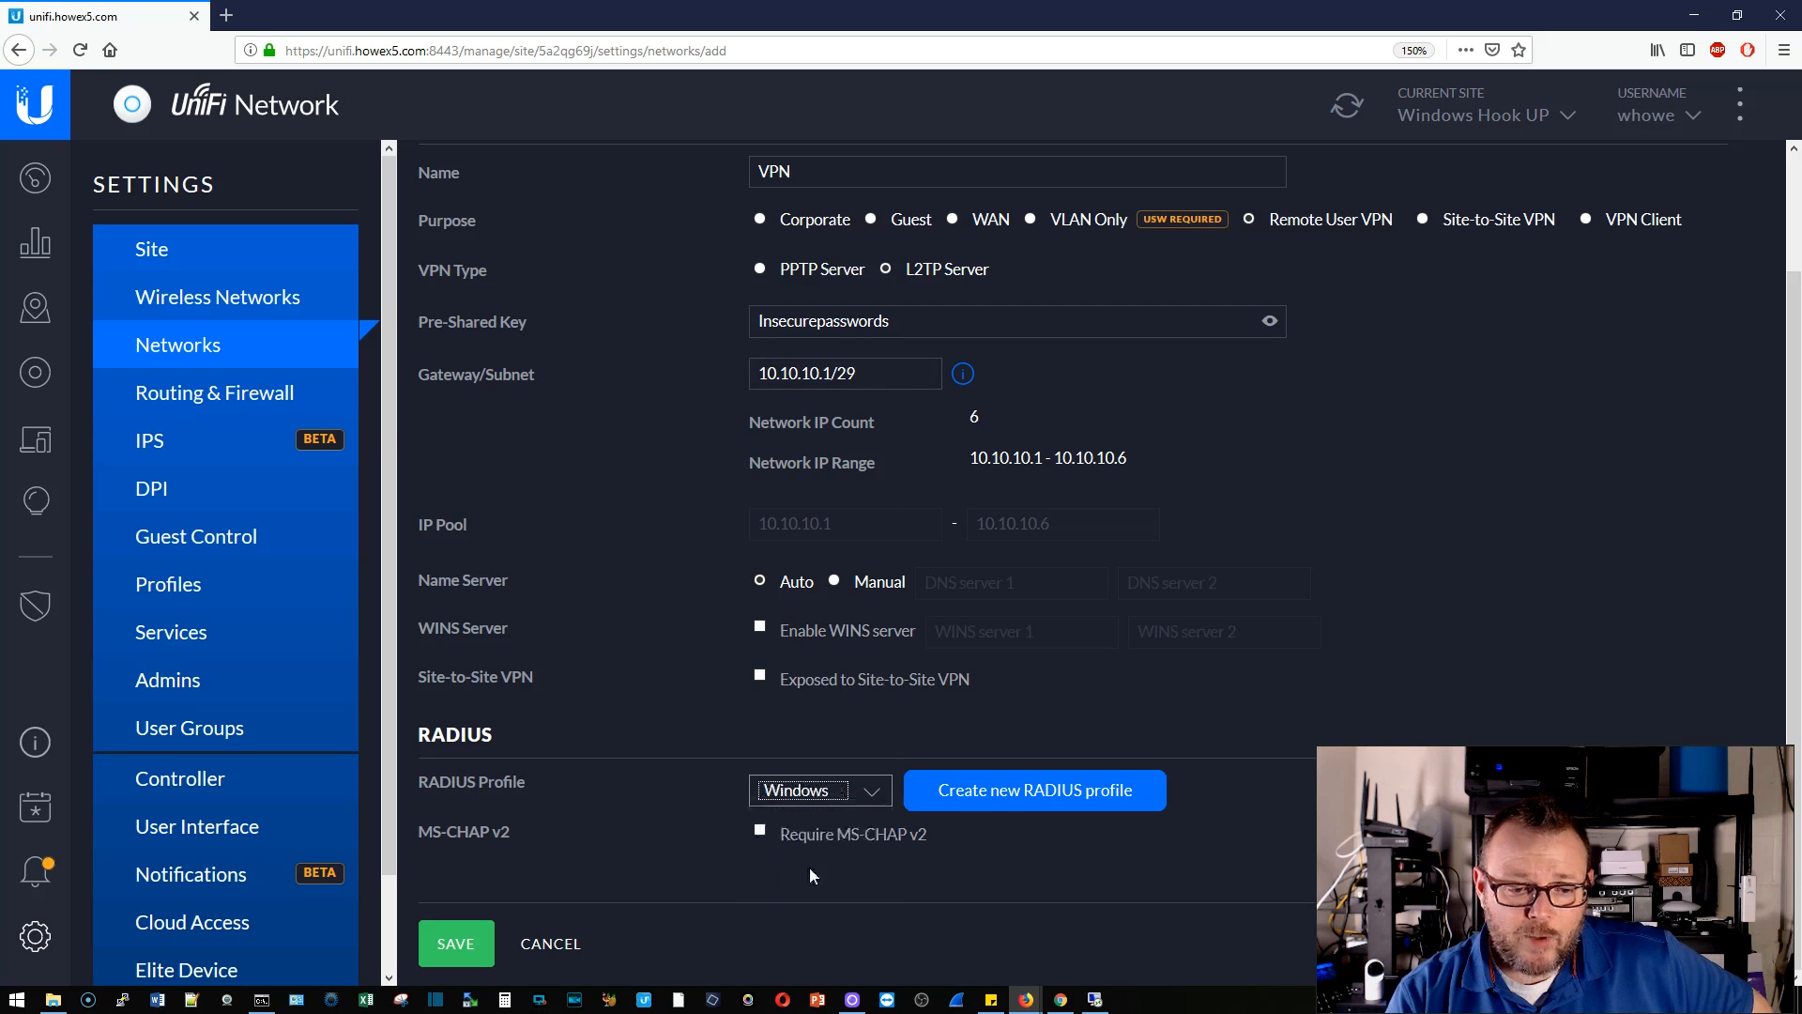
pyautogui.click(469, 943)
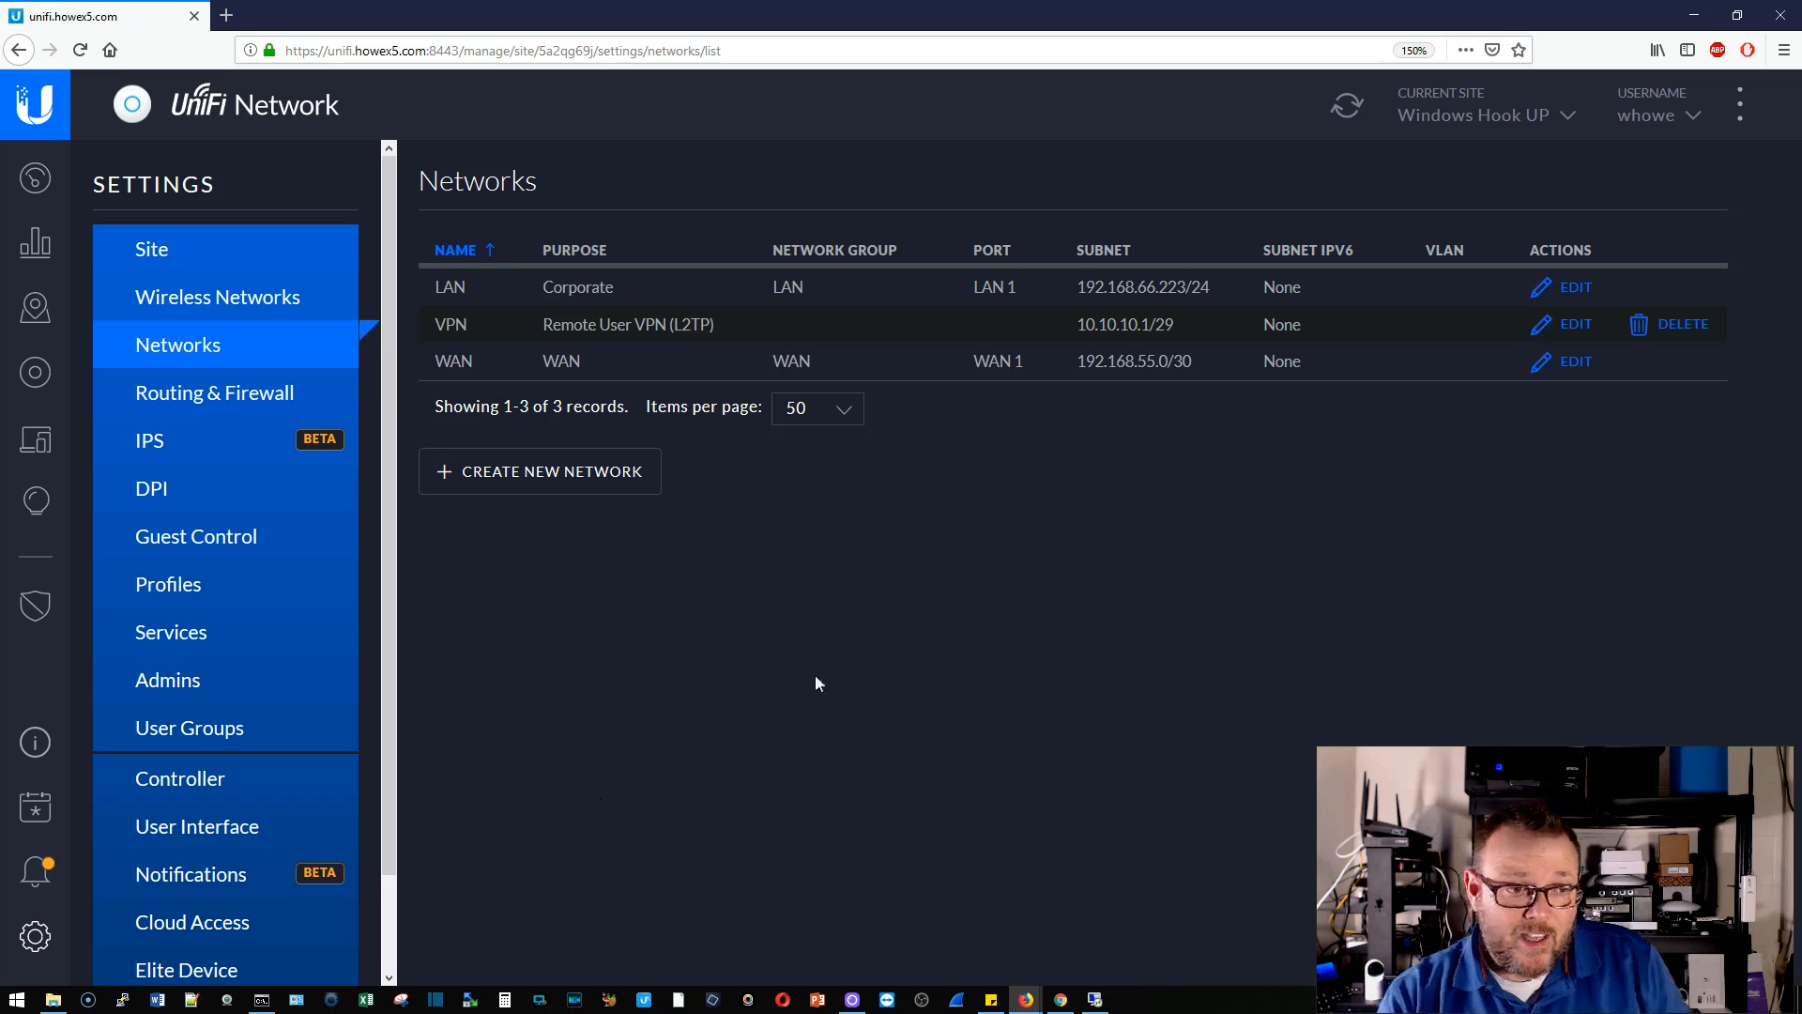
# - Switch to the Devices list to watch the security gateway provision the changes
pyautogui.click(35, 374)
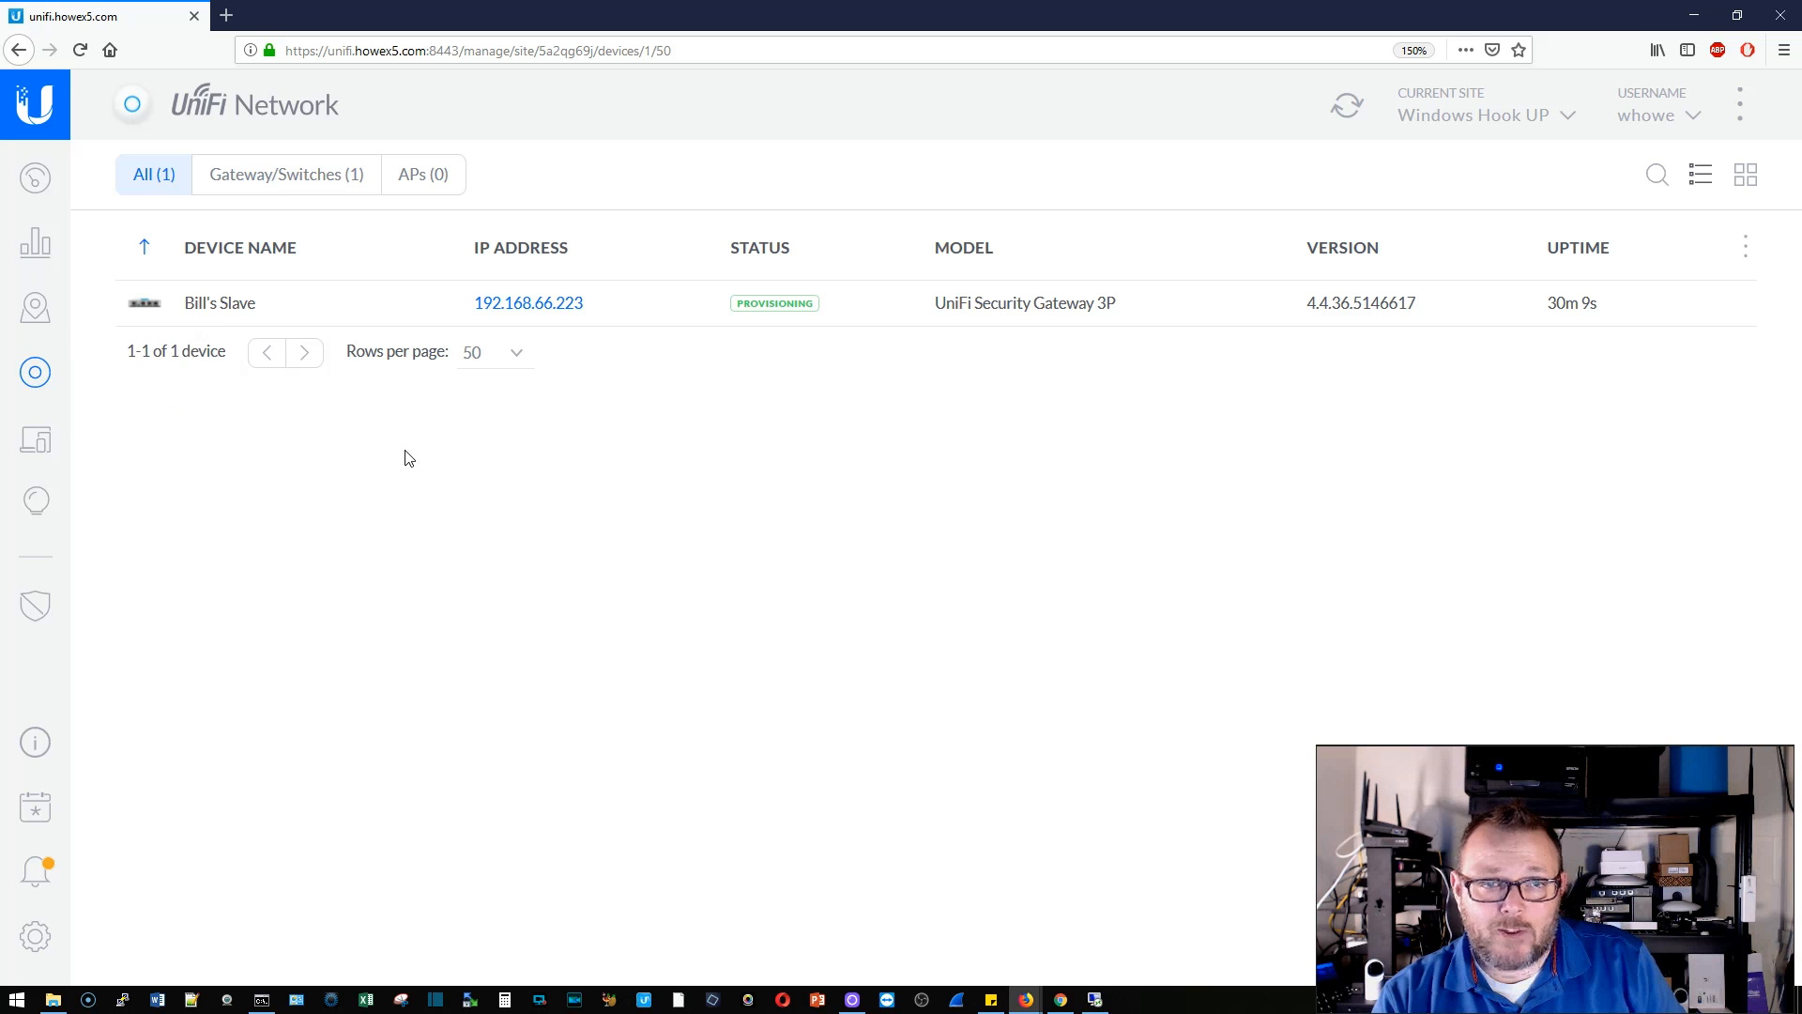